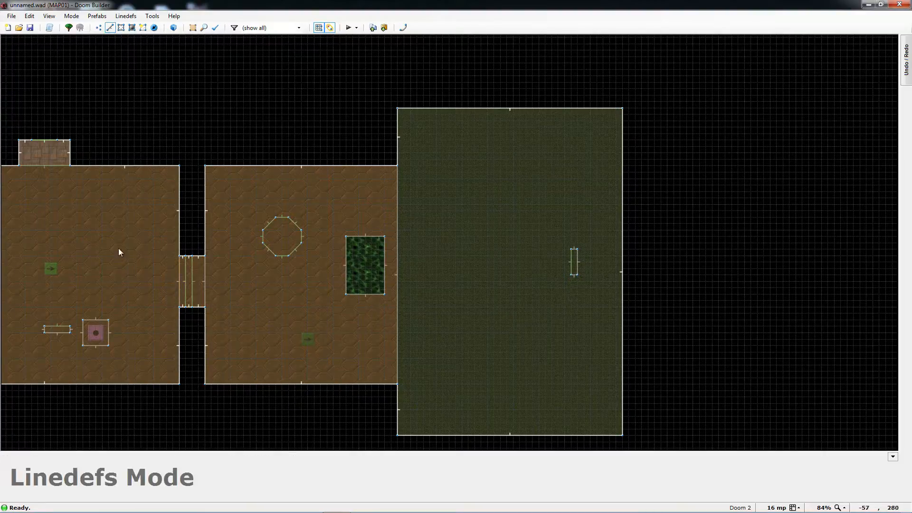
- Examine the two rooms and the doorway between them in the map overview and in 3D
key("Left")
key("Left")
key("Left")
key("Left")
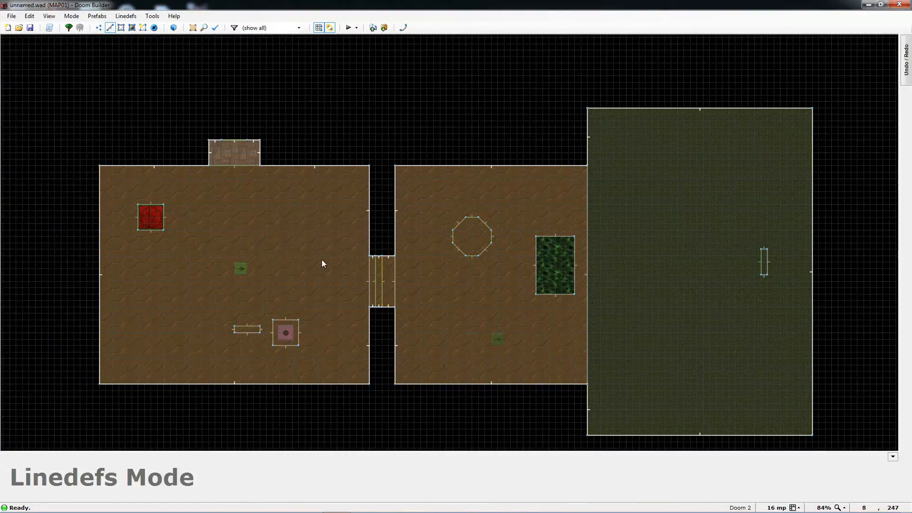
key("w")
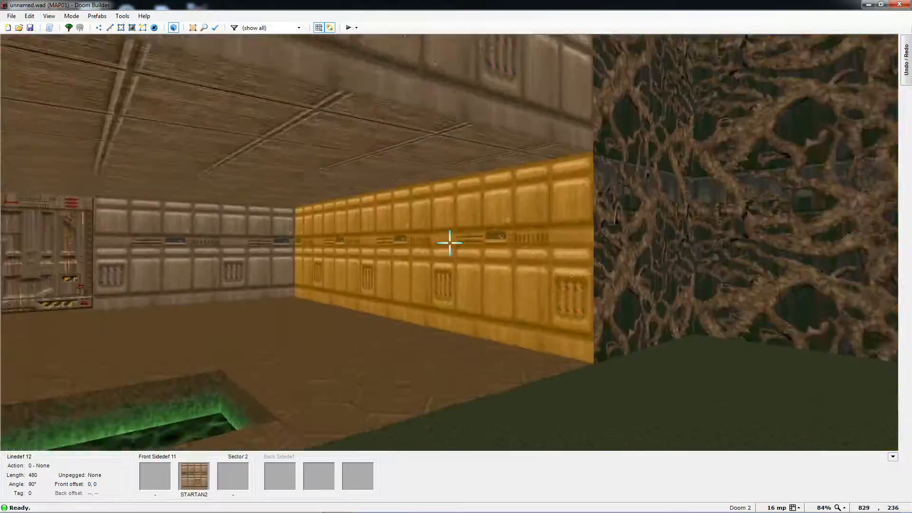
key("e")
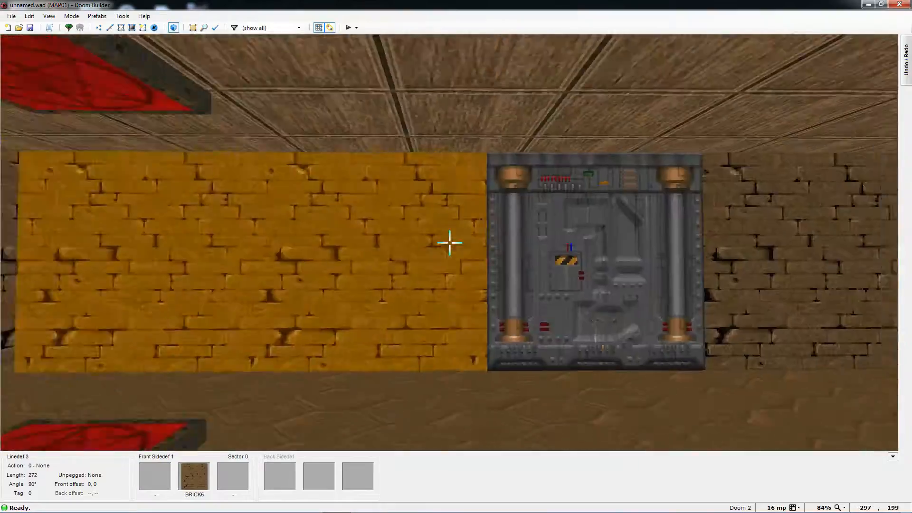
key("e")
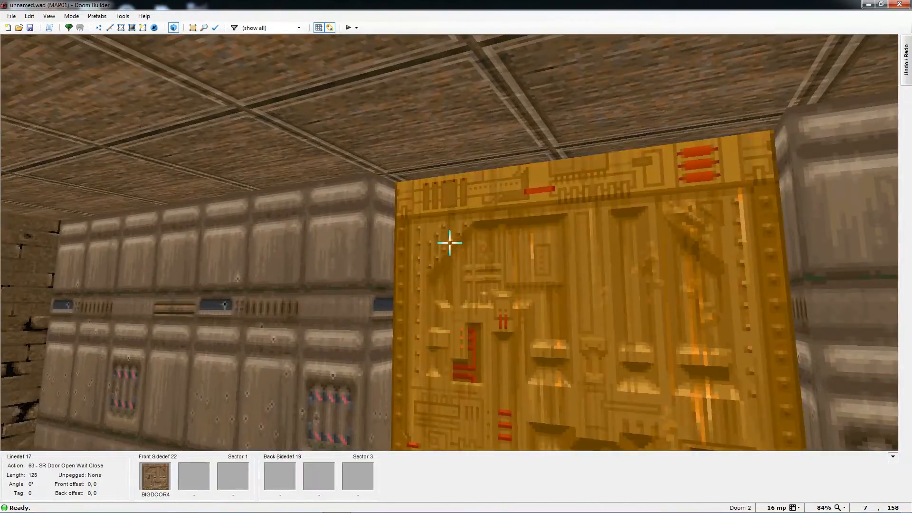
key("w")
- Bevel the doorway on the first room's side by moving its two corner vertices 16 units outward, making the opening 160 wide
scroll(366, 280, "up", 4)
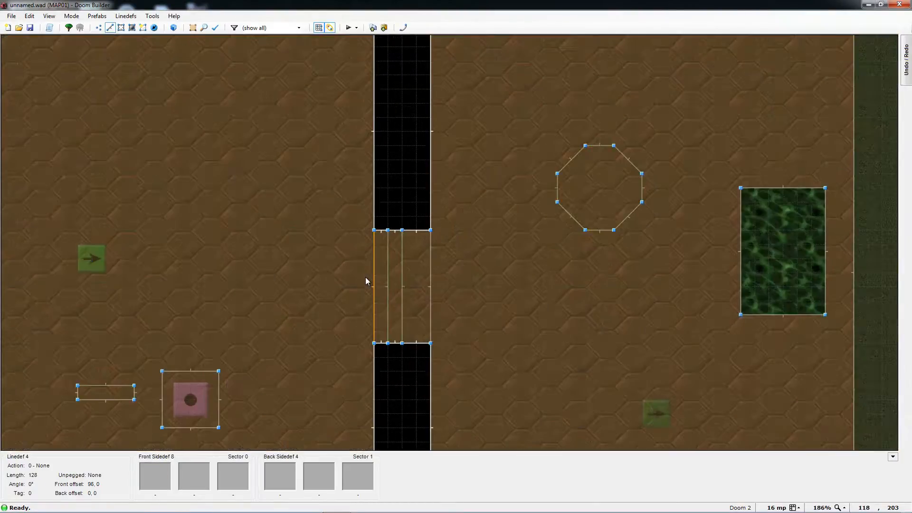
scroll(366, 281, "up", 1)
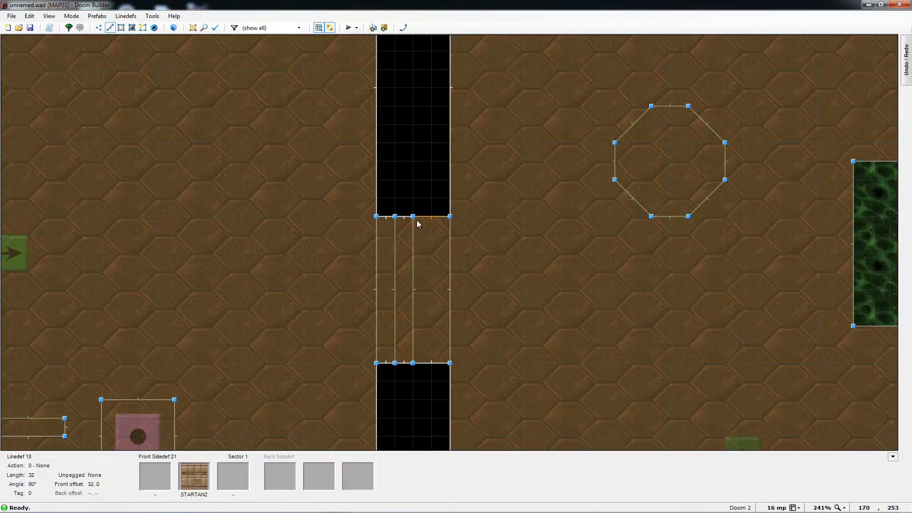
key("v")
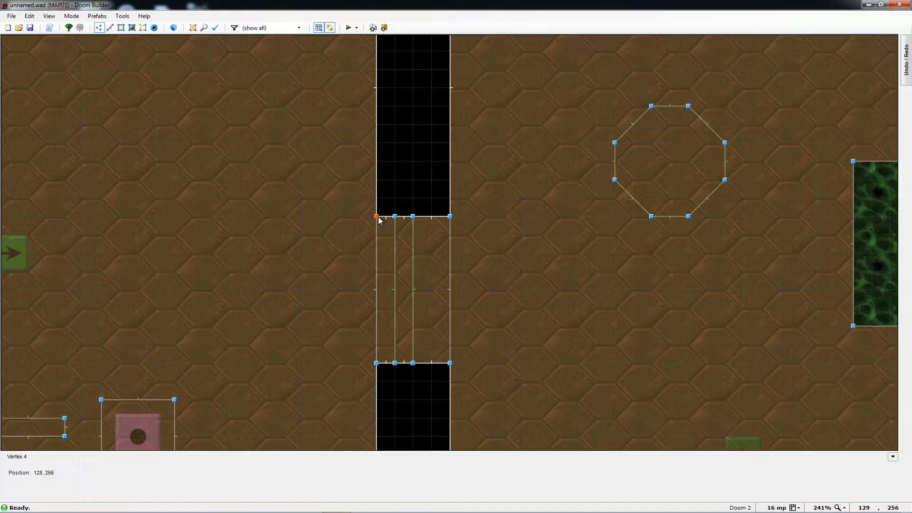
right_click(378, 220)
key("Escape")
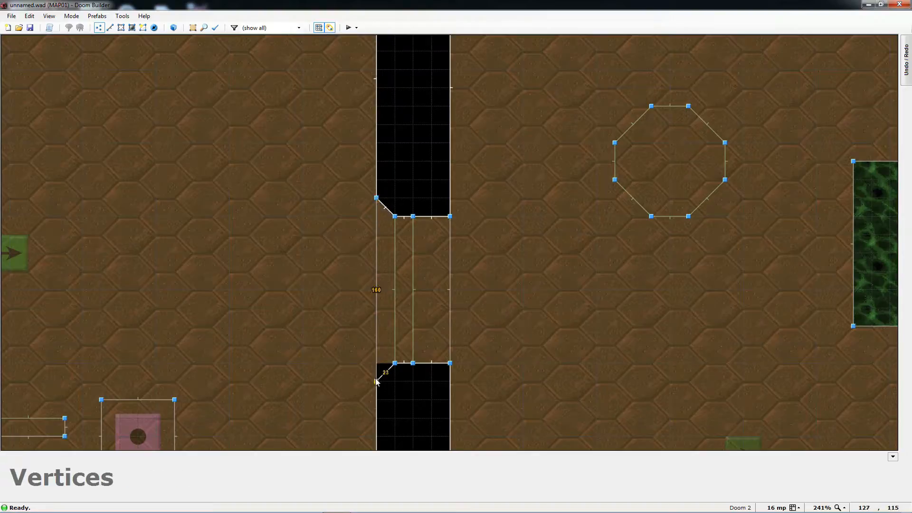
- Bevel the doorway on the second room's side to a 160-wide opening and shift that room's adjoining wall vertices 16 units toward the door
scroll(423, 388, "down", 5)
scroll(402, 340, "up", 5)
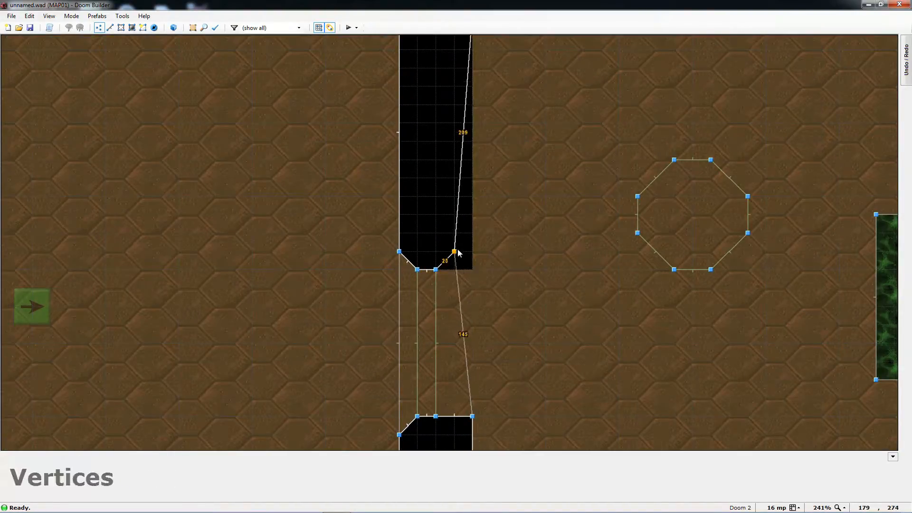
right_click_drag(458, 250, 458, 250)
scroll(492, 224, "down", 2)
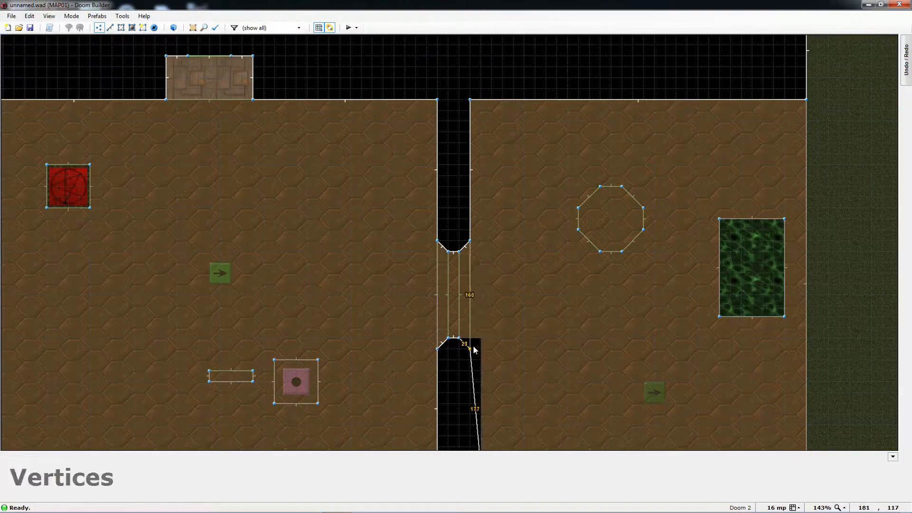
scroll(475, 350, "down", 3)
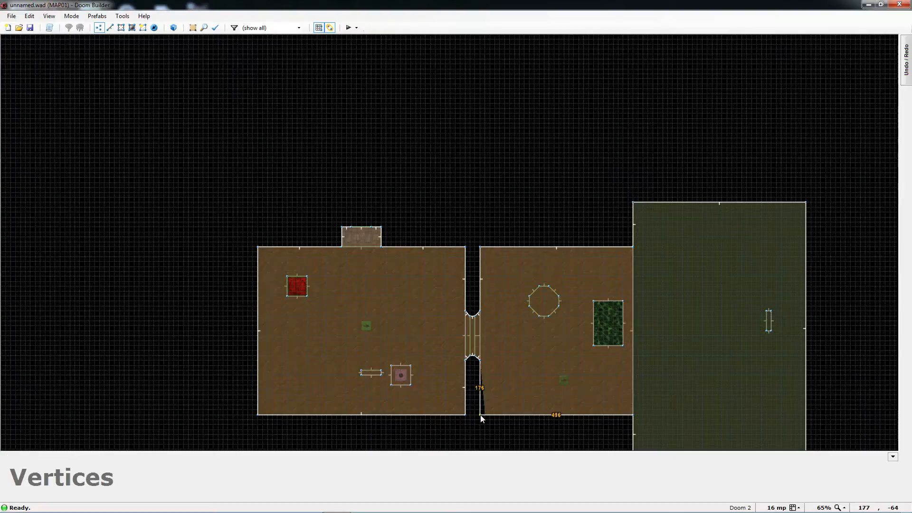
scroll(480, 415, "up", 7)
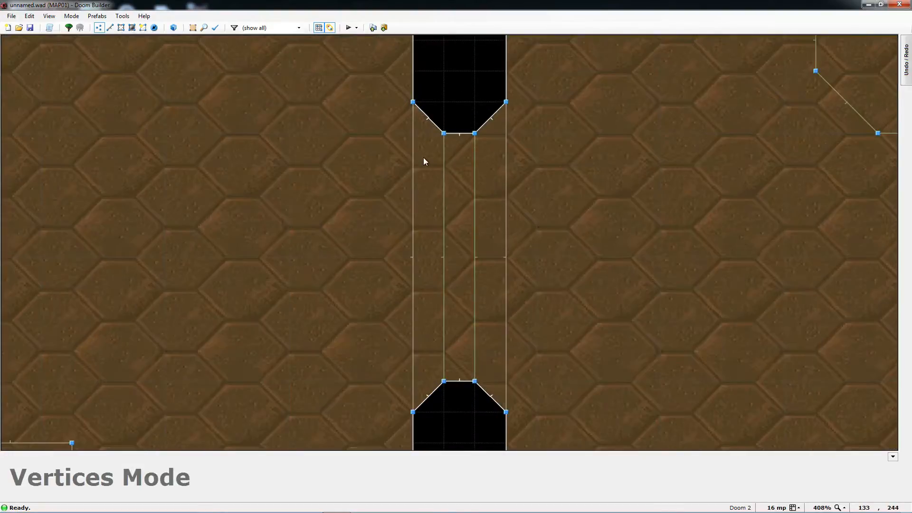
key("w")
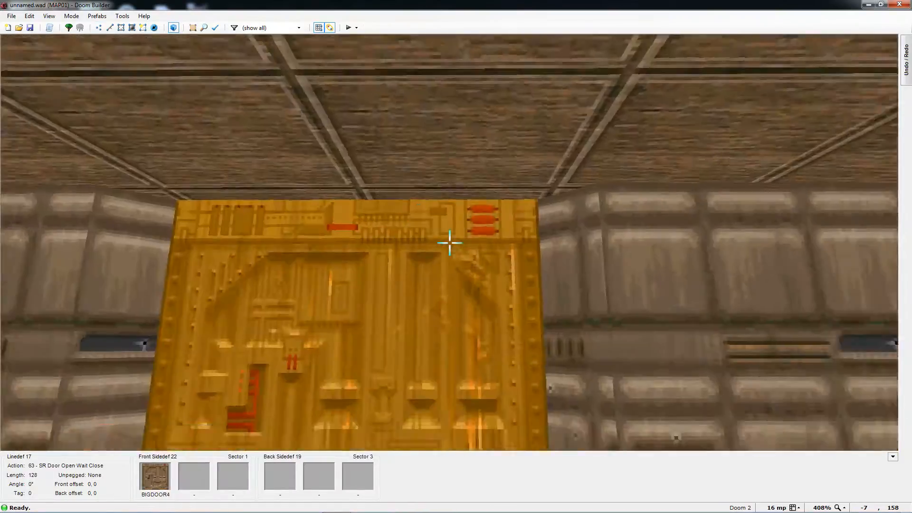
key("w")
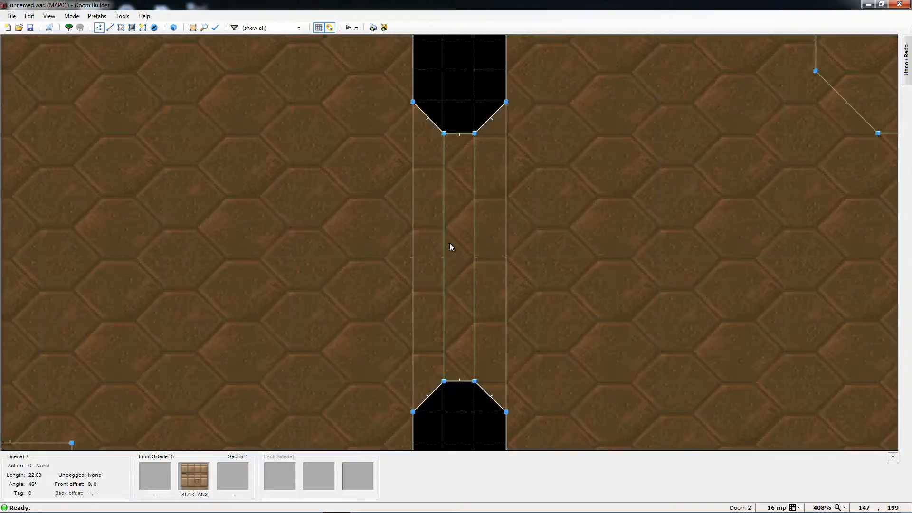
- Set the ceiling height of the first room's sector to 144
scroll(432, 249, "down", 4)
key("s")
scroll(404, 255, "down", 4)
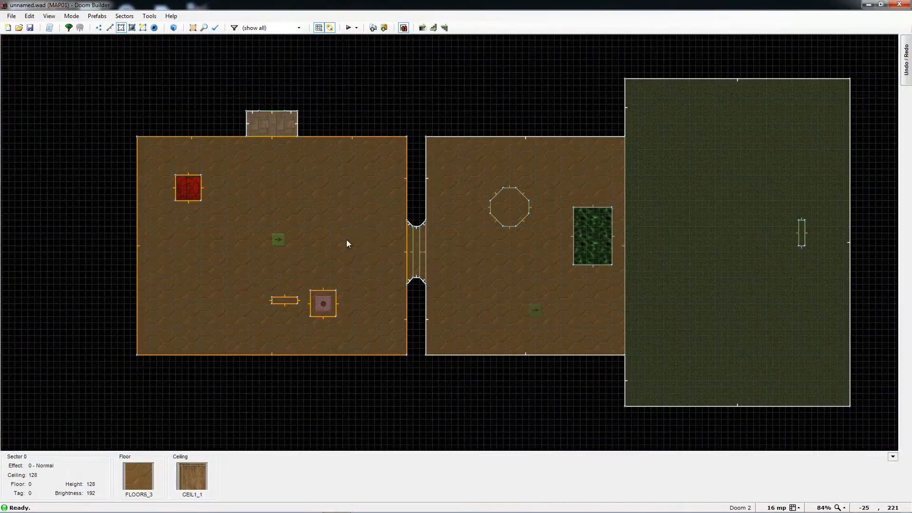
right_click(346, 242)
left_click_drag(441, 149, 548, 165)
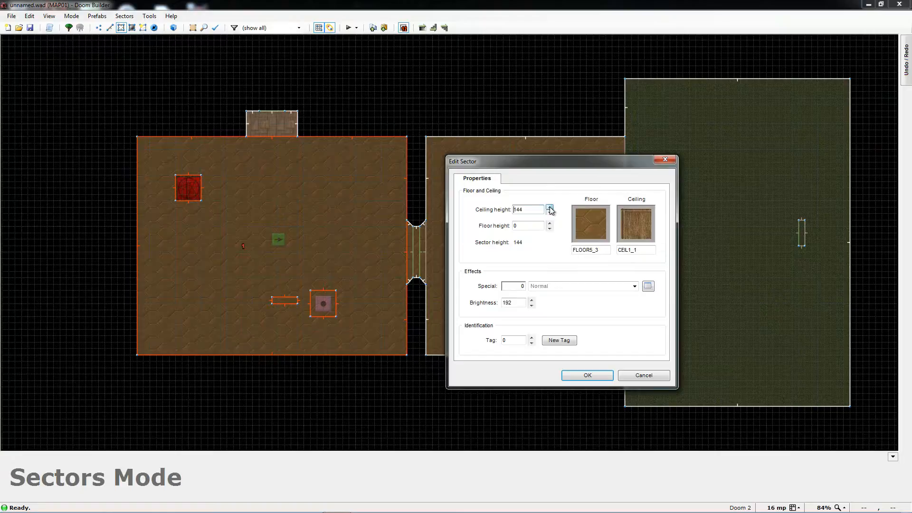
left_click(572, 376)
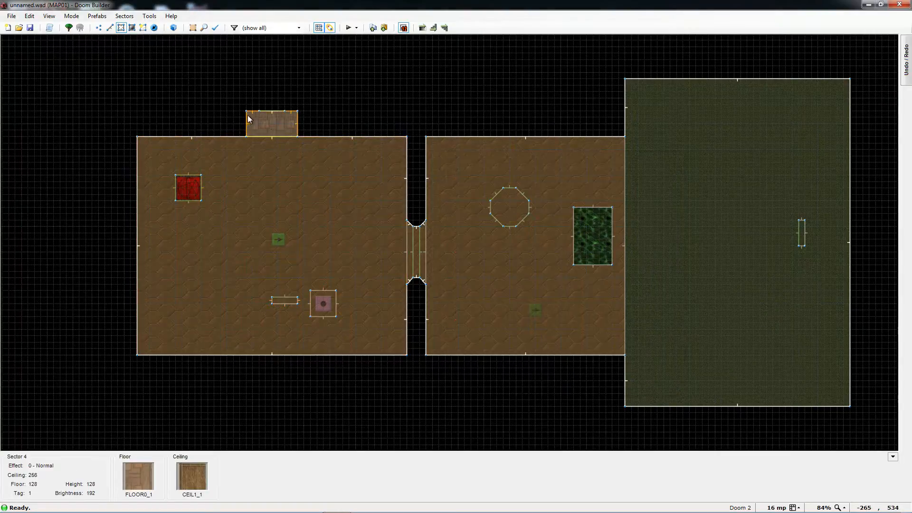
- In 3D, raise the ceiling over the red teleporter pad to 144 and those over the key pedestal and switch block to 152
key("w")
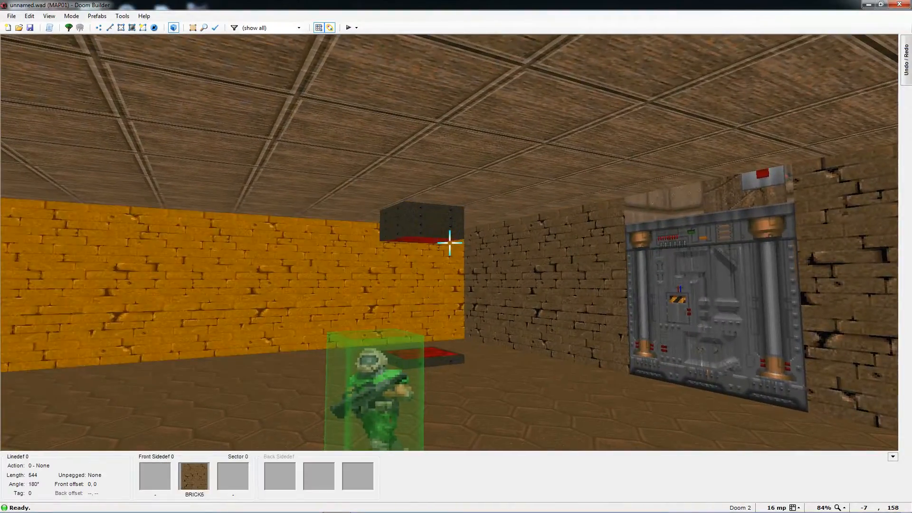
scroll(449, 243, "up", 1)
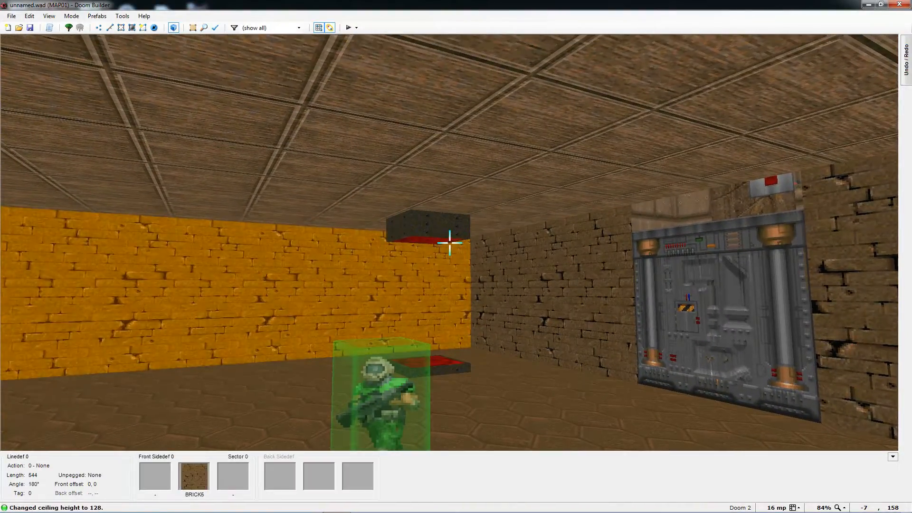
scroll(449, 242, "up", 2)
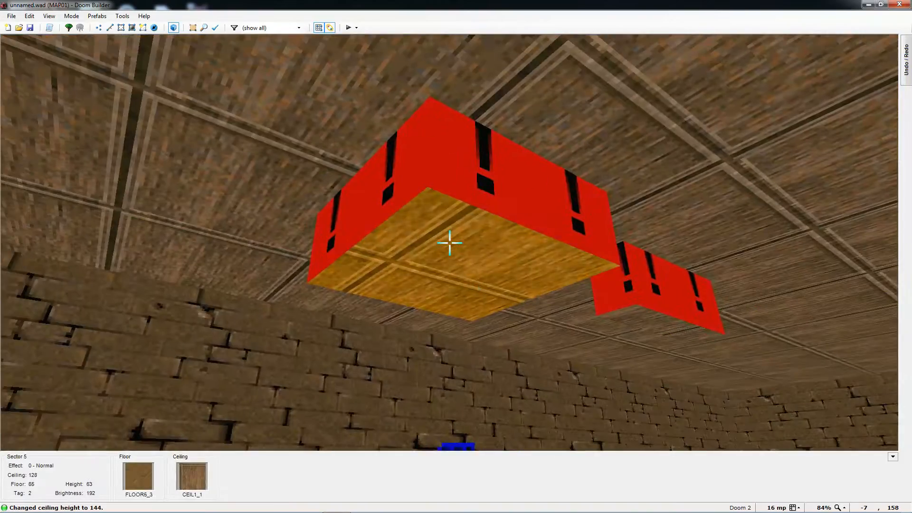
scroll(449, 243, "down", 1)
scroll(449, 243, "up", 2)
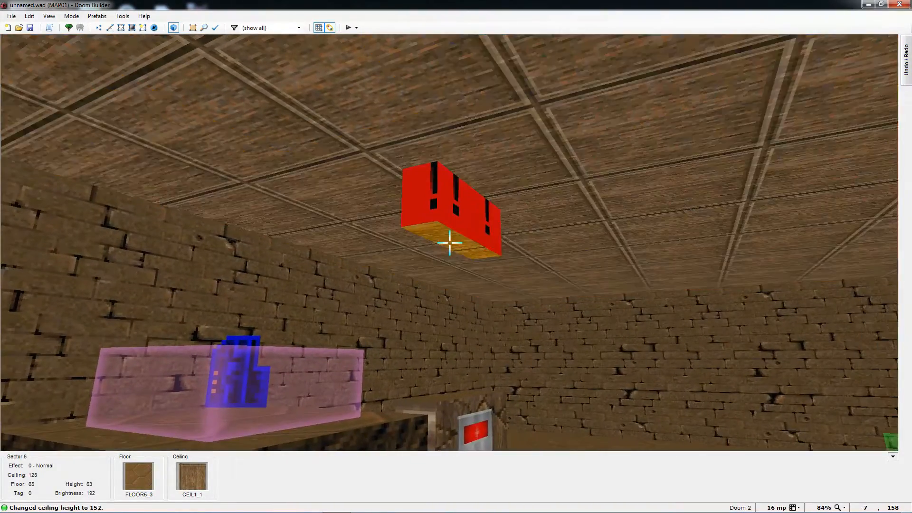
scroll(449, 242, "up", 1)
scroll(449, 243, "up", 2)
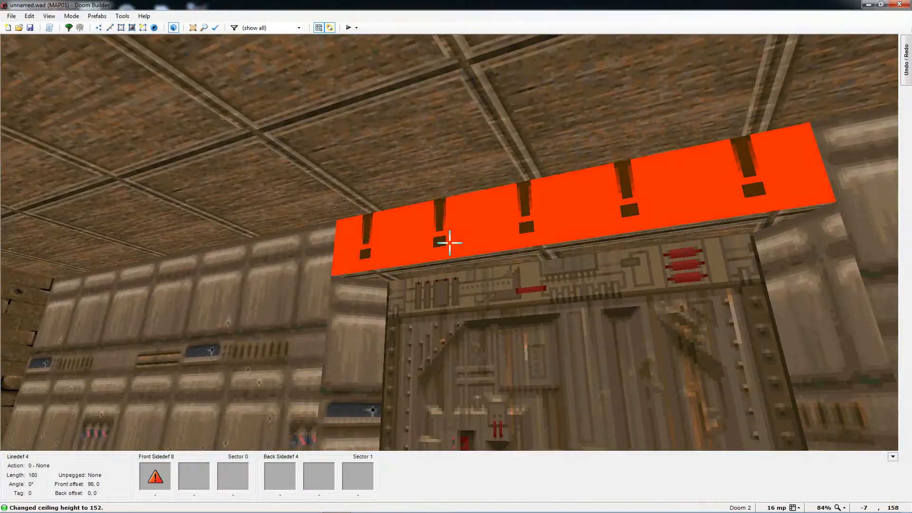
- Assign STARTAN2 as the front upper texture of the linedef above the doorway on the first room's side
right_click(450, 242)
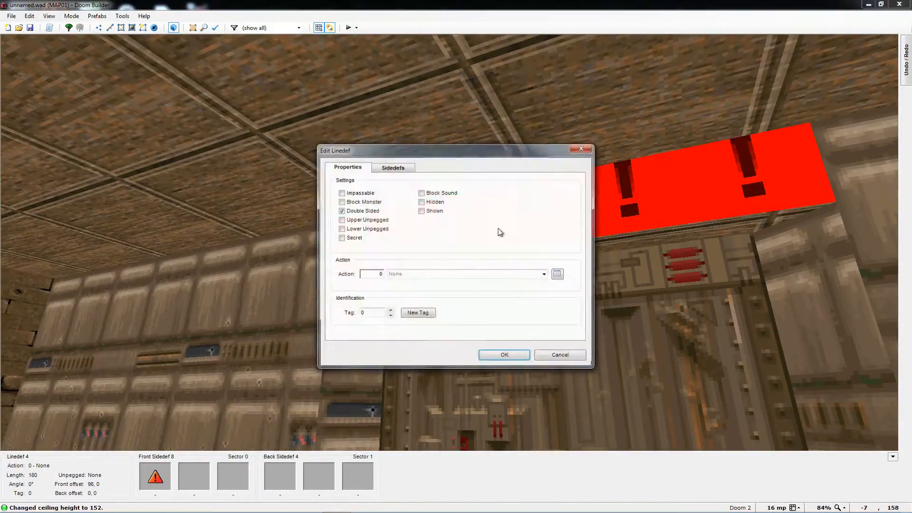
left_click(448, 165)
left_click(487, 217)
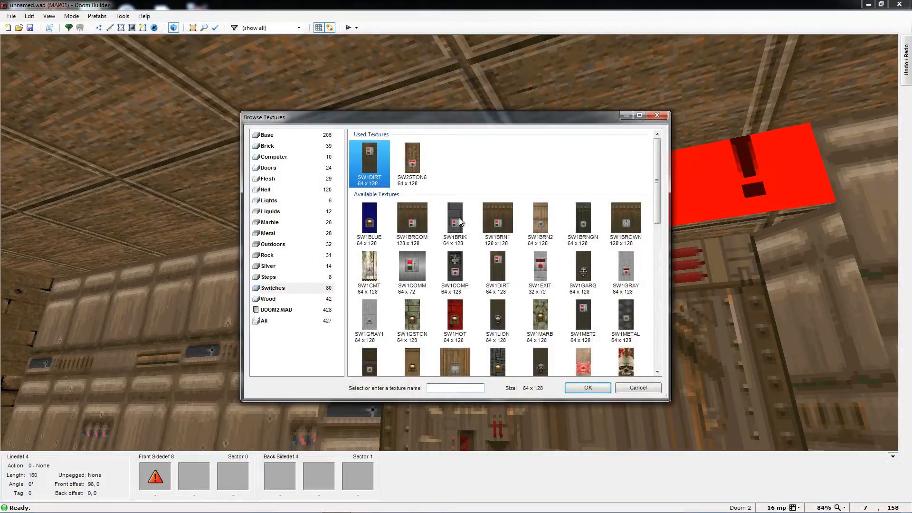
left_click(264, 321)
double_click(455, 208)
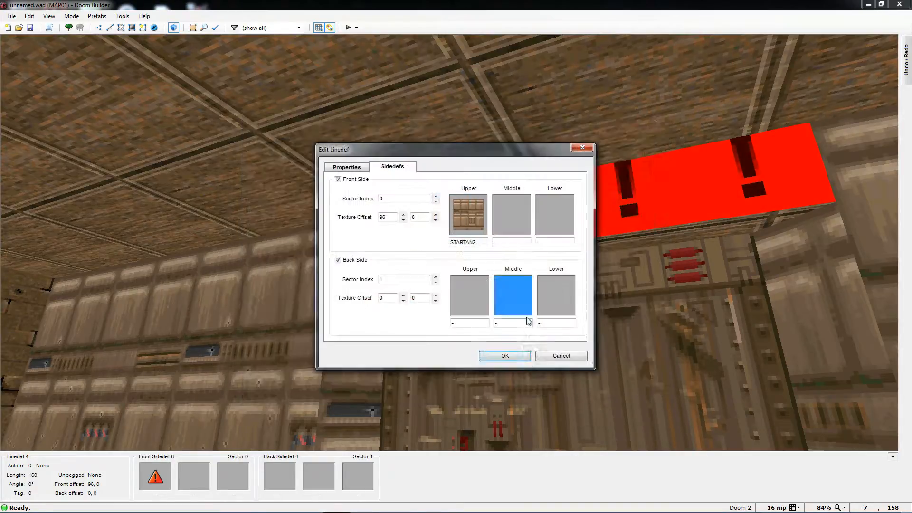
key("Return")
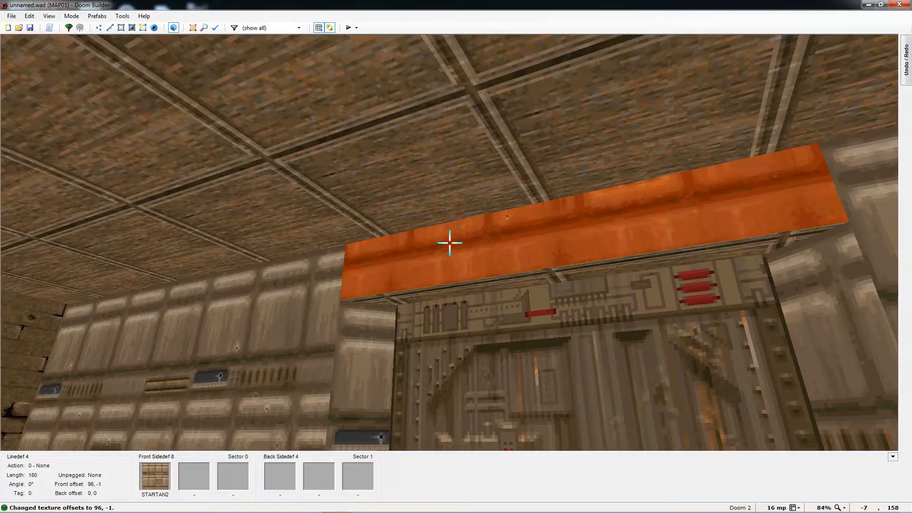
- Align the upper texture above the doorway on the first room's side with offsets 101, -48
key("Up")
key("Up")
key("Up")
key("Up")
key("Up")
key("Up")
key("Up")
key("Up")
key("Up")
key("Up")
key("Up")
key("Up")
key("Up")
key("Up")
key("Up")
key("Up")
key("Up")
key("Up")
key("Up")
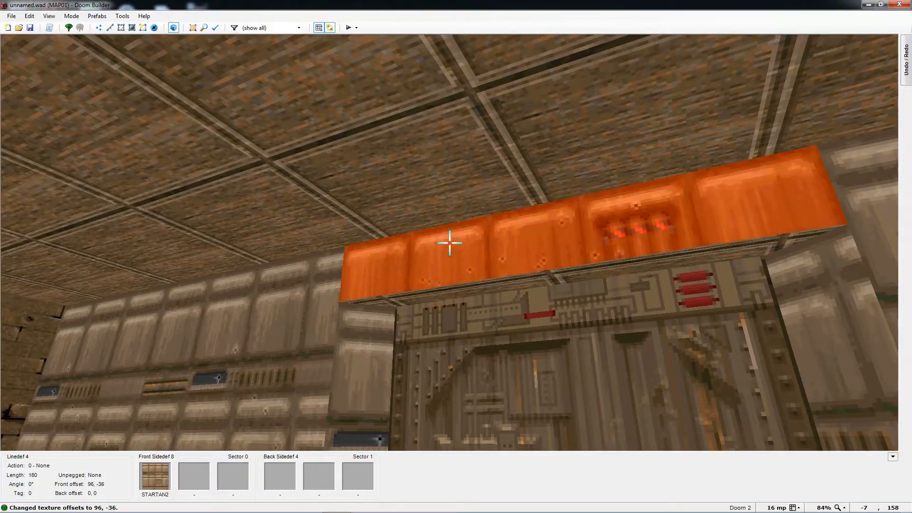
key("Up")
key("Up")
key("Up")
key("Up")
key("Up")
key("Up")
key("Up")
key("Up")
key("Up")
key("Up")
key("Up")
key("Up")
key("Up")
key("Up")
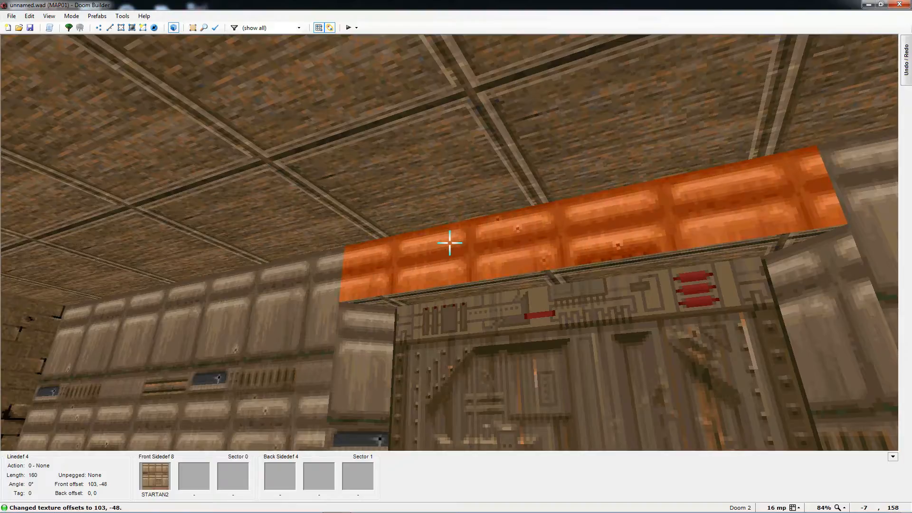
key("Right")
key("Right")
key("Right")
key("Down")
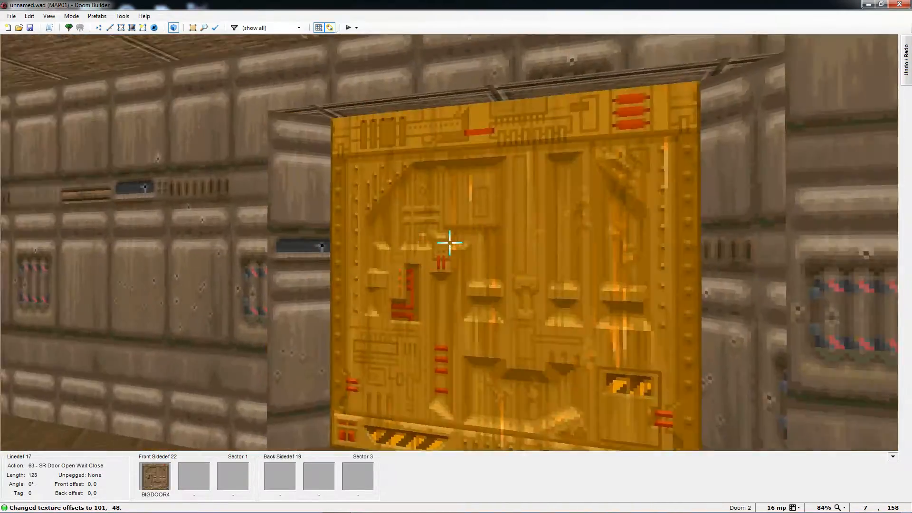
- Raise the second room's ceiling to 144 and assign STARTAN2 as the back upper texture above its side of the doorway
key("w")
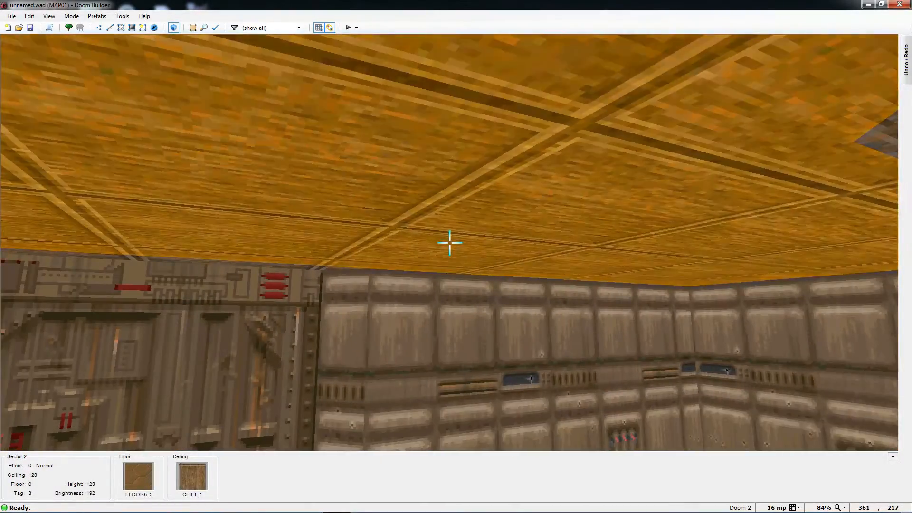
scroll(449, 243, "up", 2)
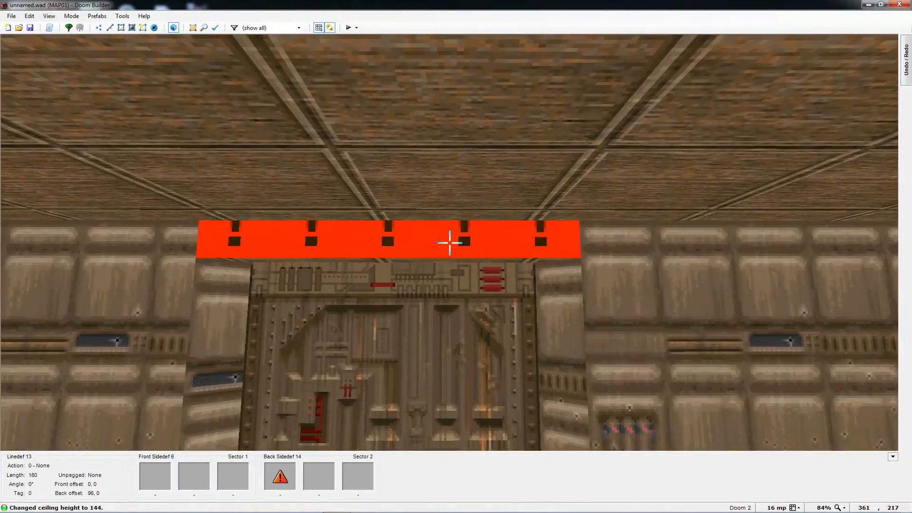
right_click(449, 243)
left_click(389, 165)
left_click(448, 212)
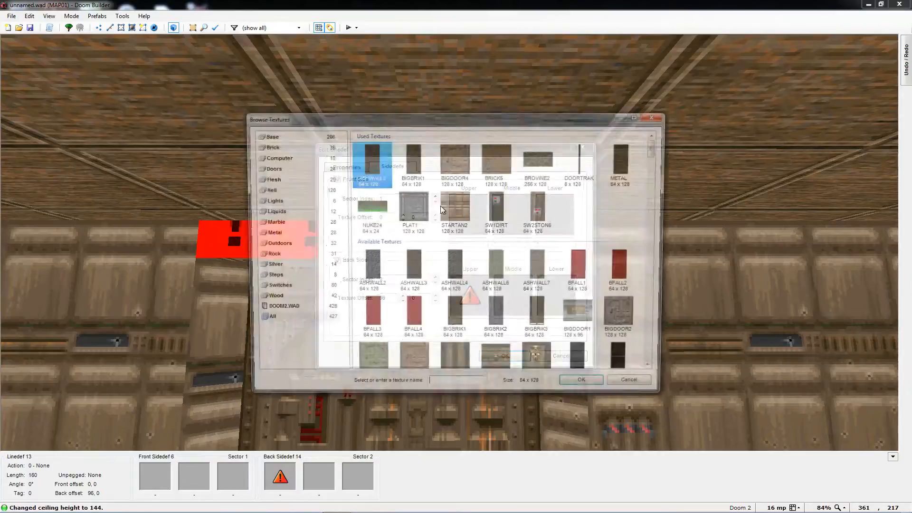
left_click(588, 388)
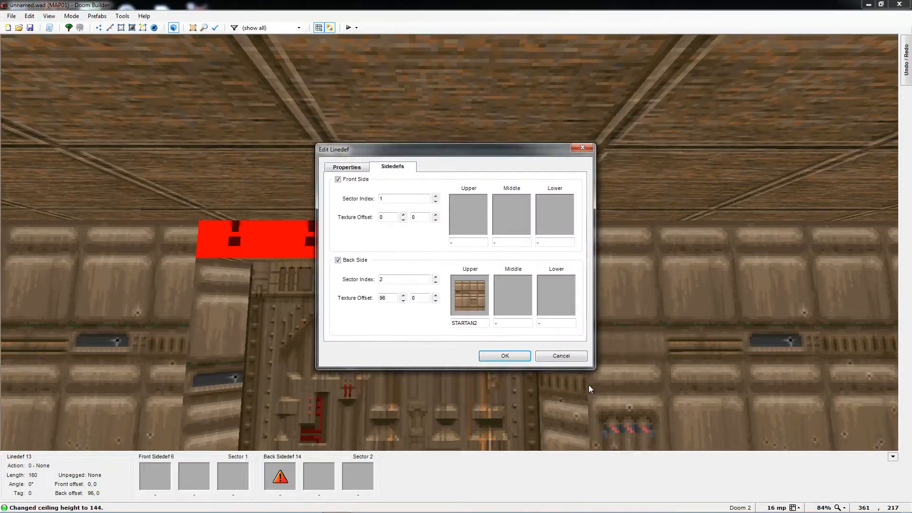
left_click(512, 358)
- Align the upper texture above the doorway on the second room's side with offsets 101, -56
key("Down")
key("Down")
key("Down")
key("Down")
key("Down")
key("Down")
key("Down")
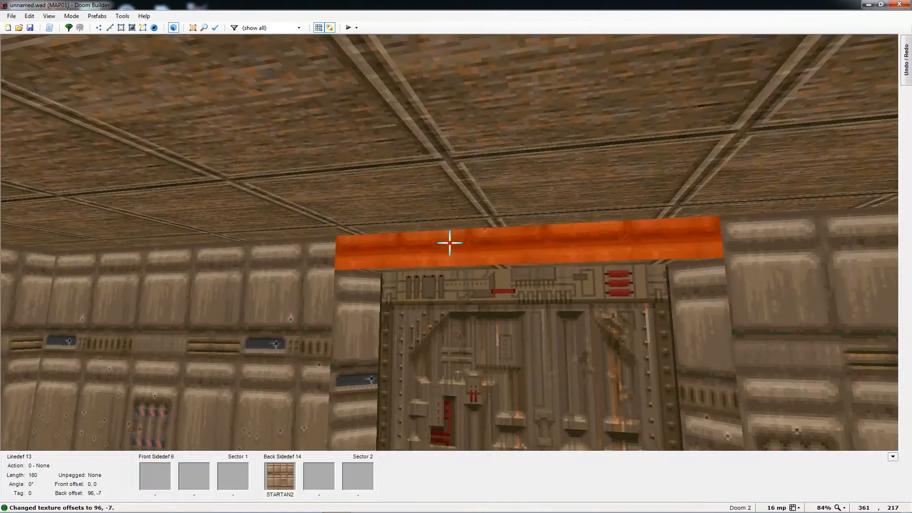
key("Down")
key("Down")
key("Down")
key("Down")
key("Down")
key("Down")
key("Down")
key("Down")
key("Down")
key("Down")
key("Down")
key("Down")
key("Down")
key("Down")
key("Down")
key("Down")
key("Down")
key("Down")
key("Down")
key("Down")
key("Left")
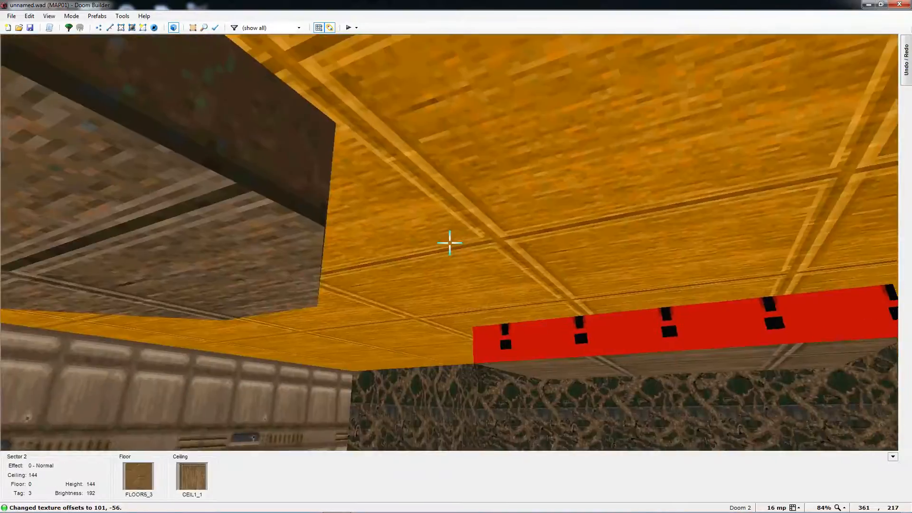
- Inspect the aligned wall textures and the beveled doorway from both rooms in the 3D view
scroll(449, 243, "up", 2)
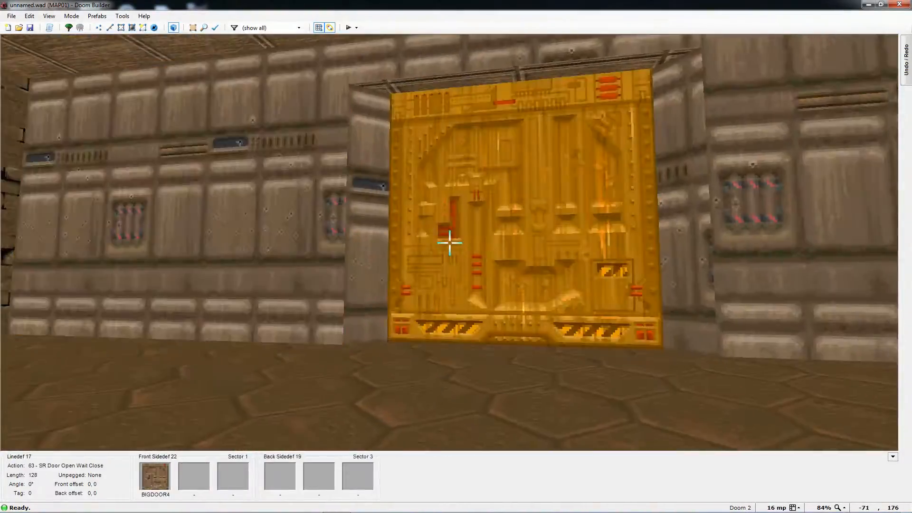
key("e")
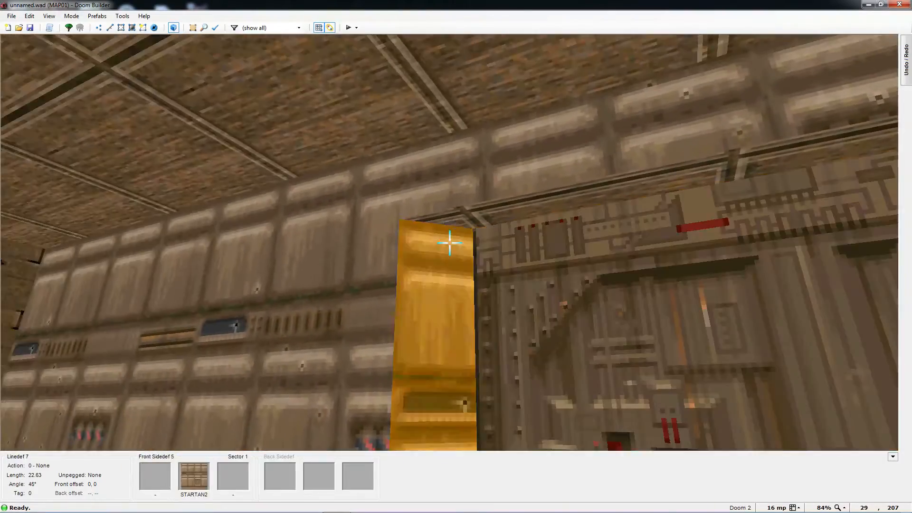
key("e")
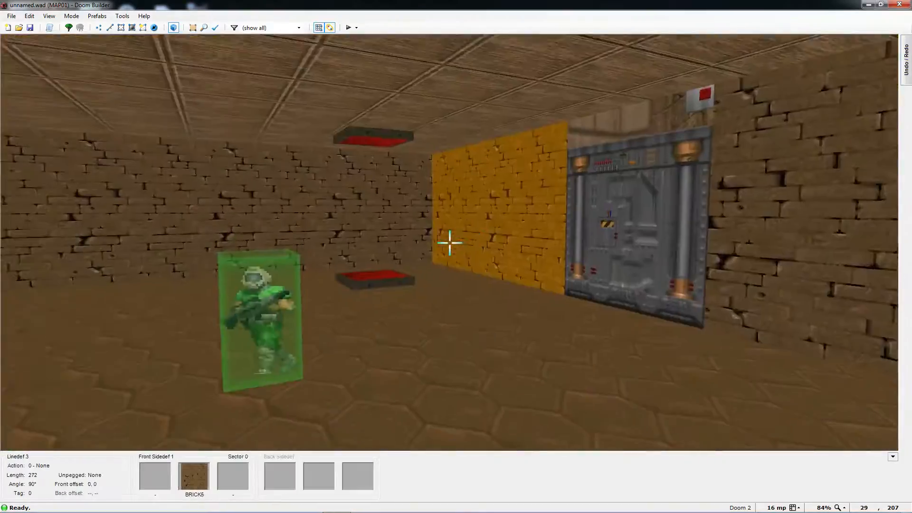
key("e")
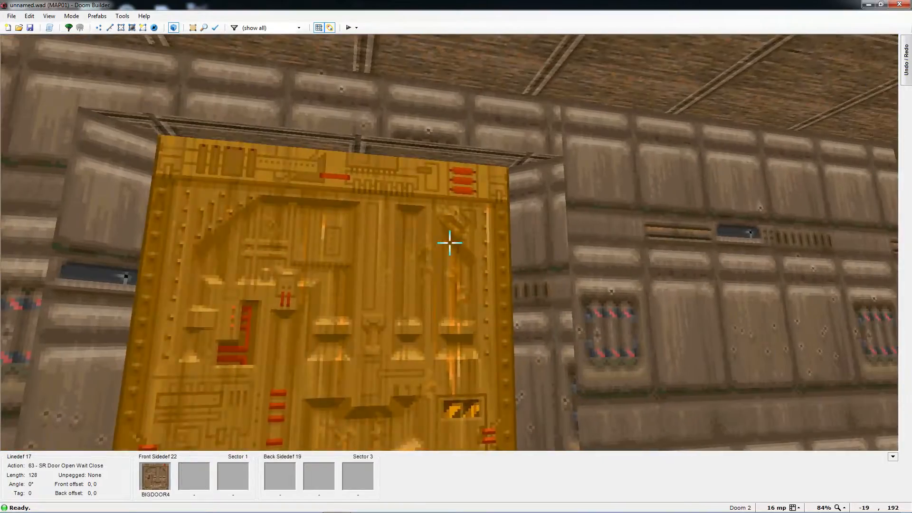
key("w")
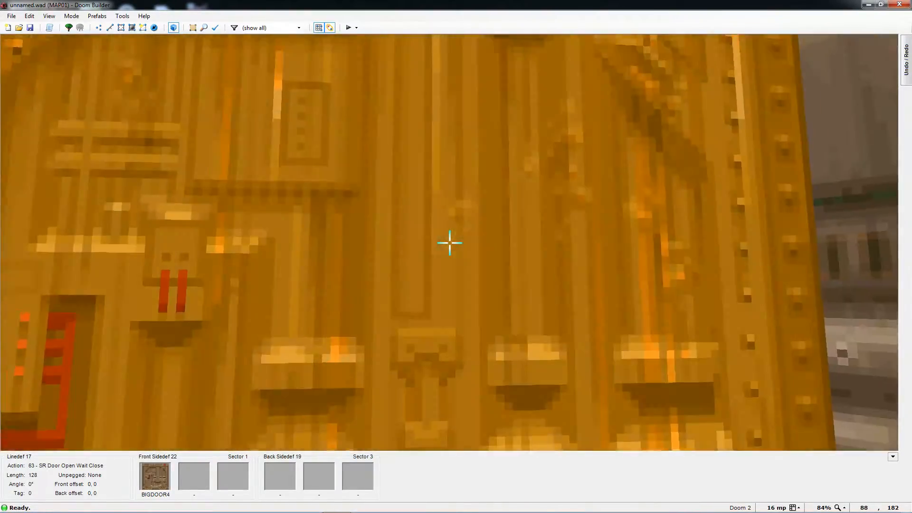
key("w")
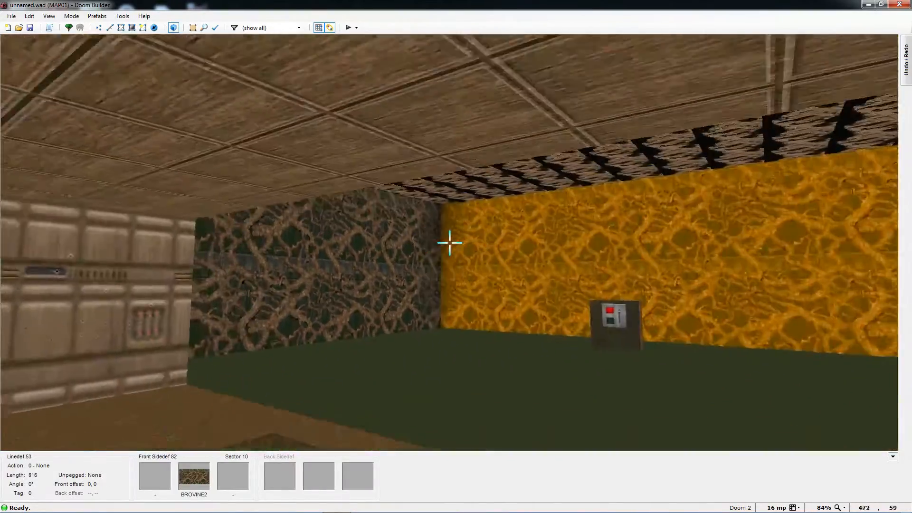
- Assign STARTAN2 as the middle texture of the two short outdoor walls flanking the second room's opening, and return to the 2D map
key("e")
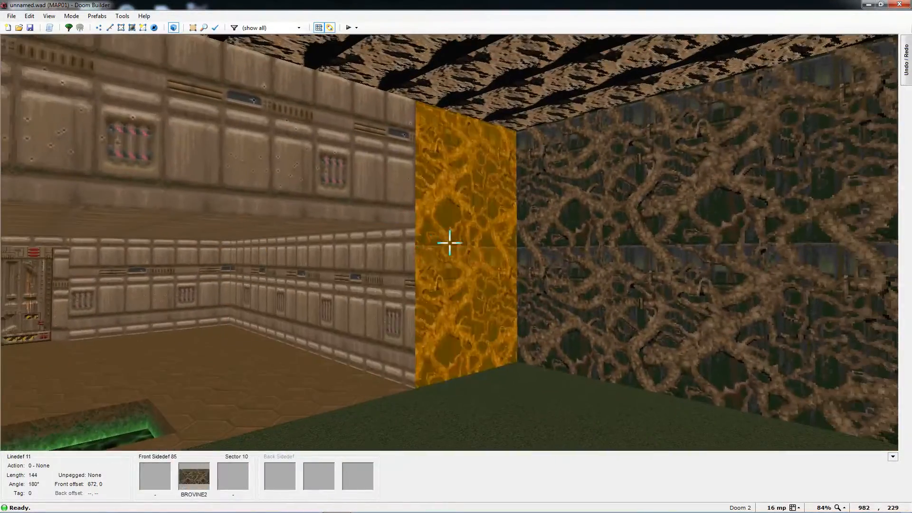
right_click(449, 243)
left_click(392, 167)
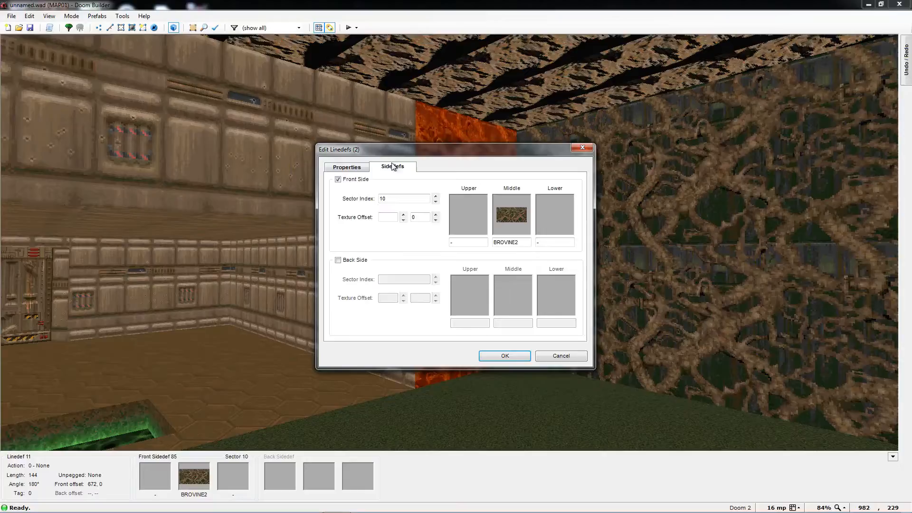
left_click(512, 217)
left_click(581, 388)
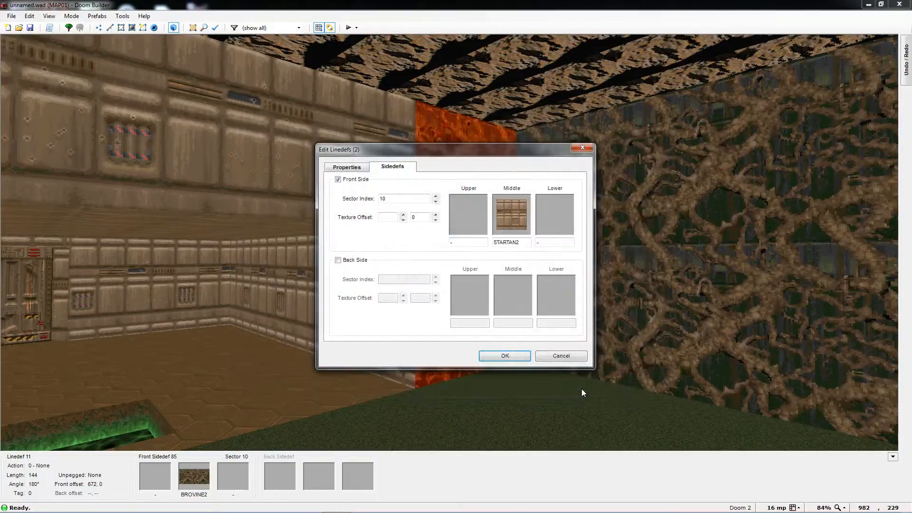
left_click(492, 355)
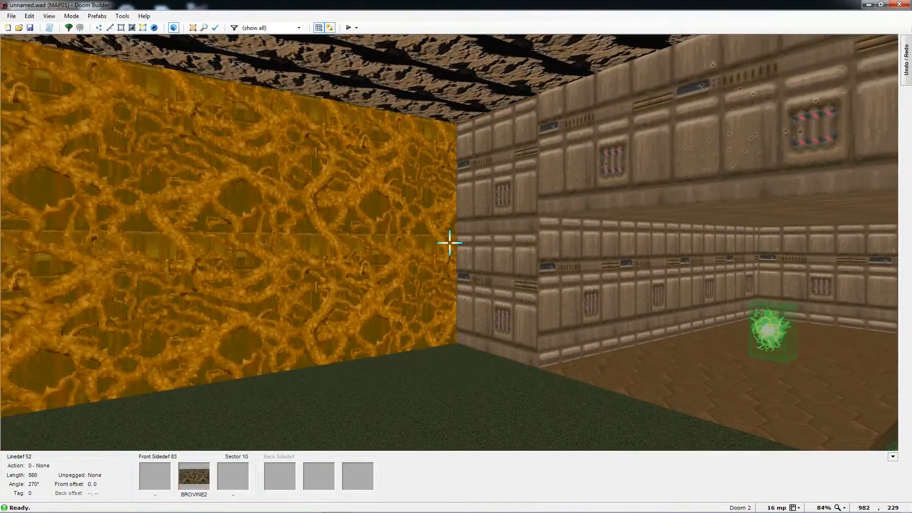
key("Escape")
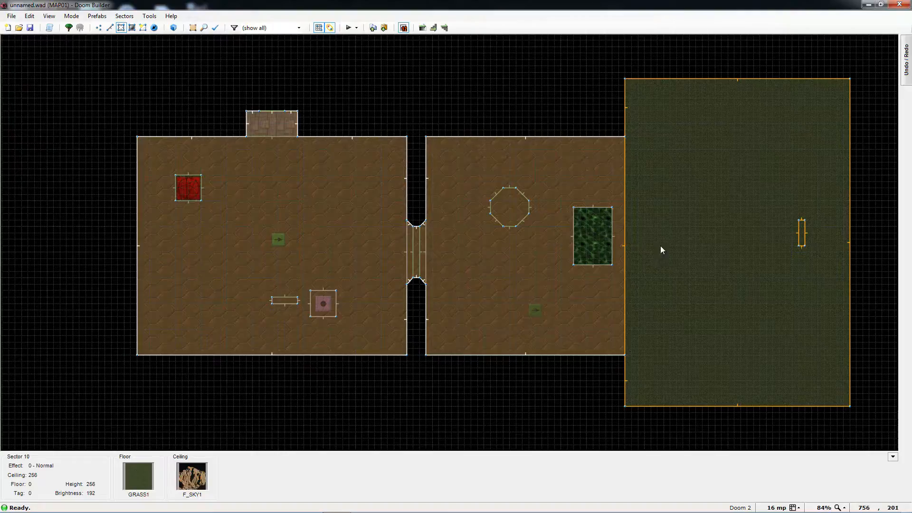
key("l")
scroll(643, 126, "up", 3)
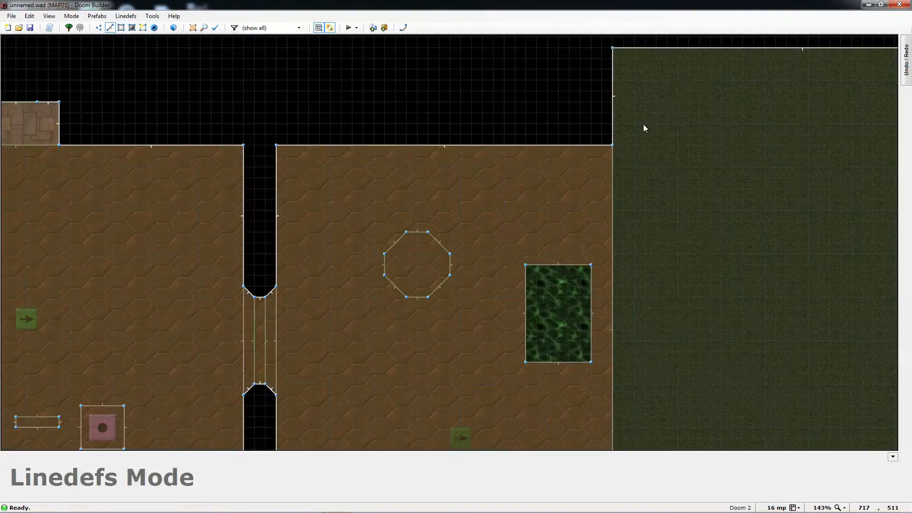
scroll(651, 127, "down", 1)
key("Right")
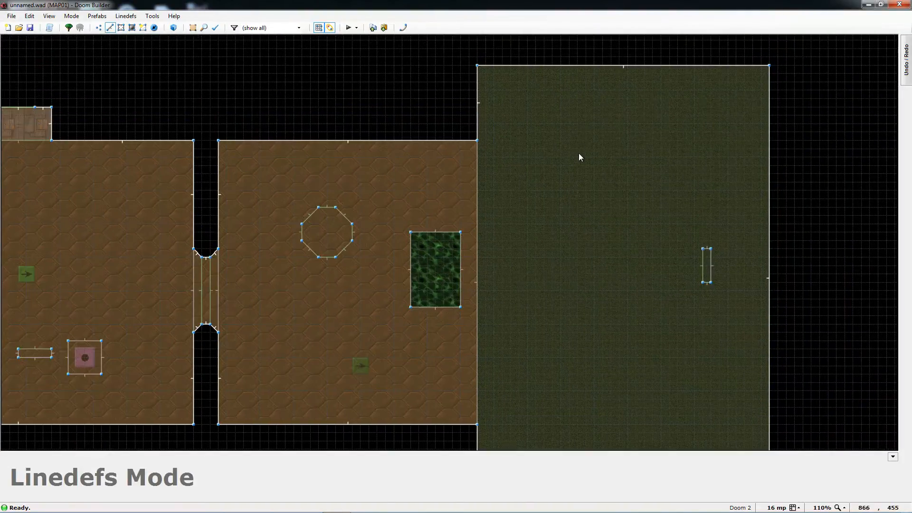
key("Down")
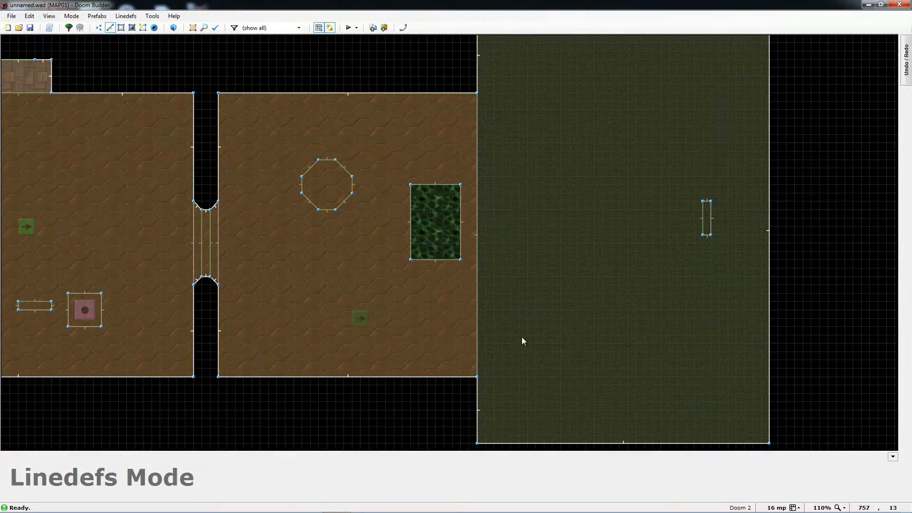
scroll(511, 375, "up", 4)
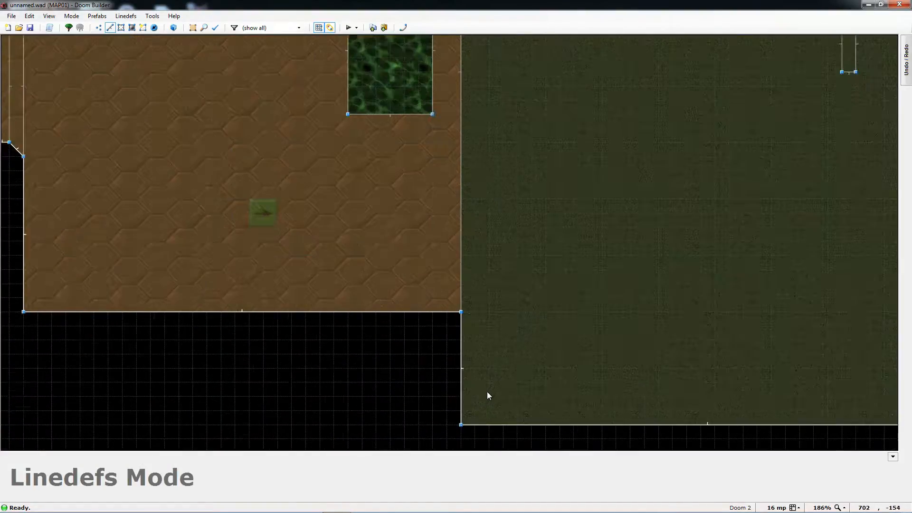
scroll(483, 307, "down", 8)
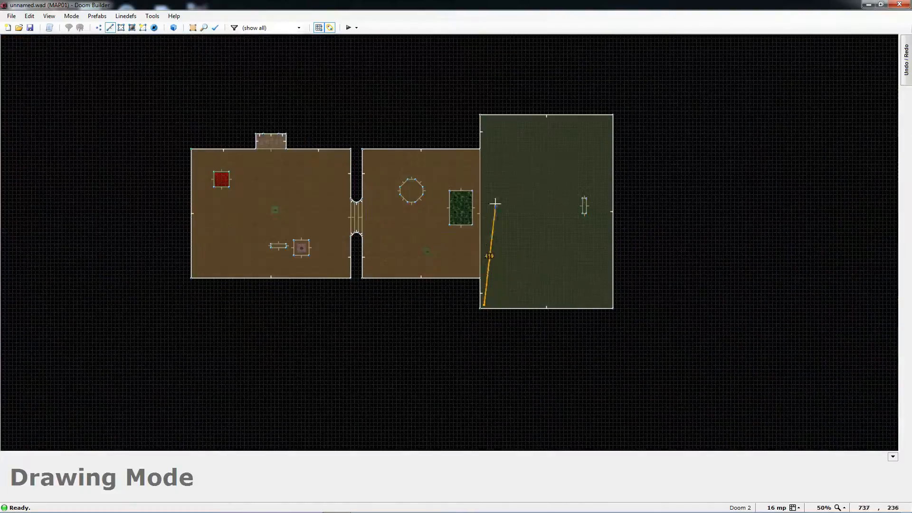
scroll(491, 129, "up", 1)
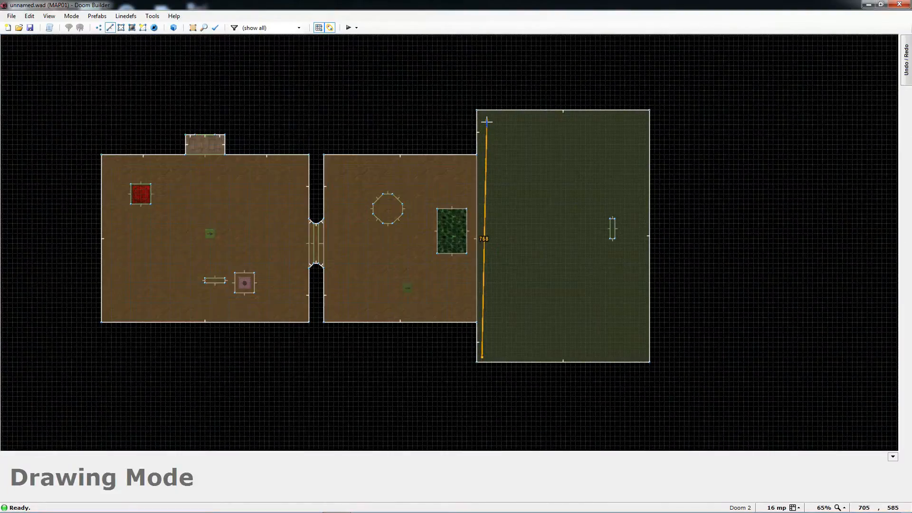
scroll(487, 121, "up", 1)
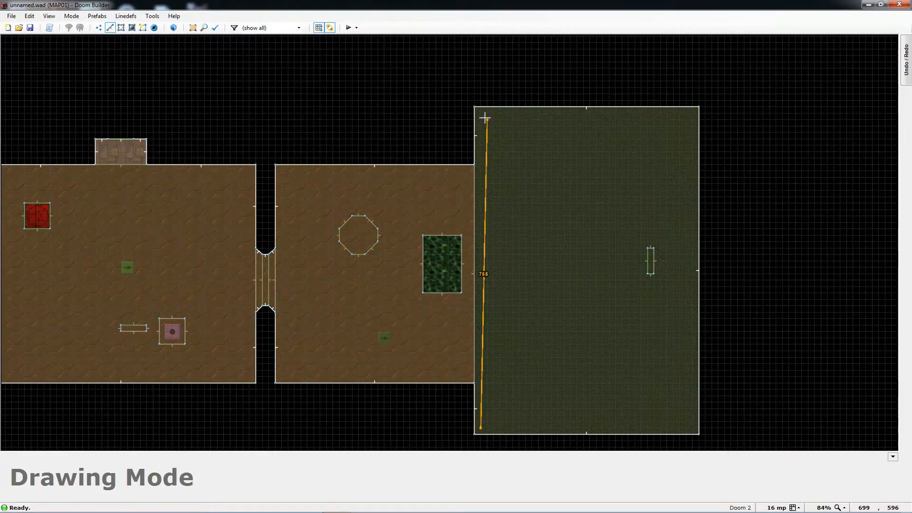
scroll(485, 118, "up", 1)
scroll(484, 118, "down", 2)
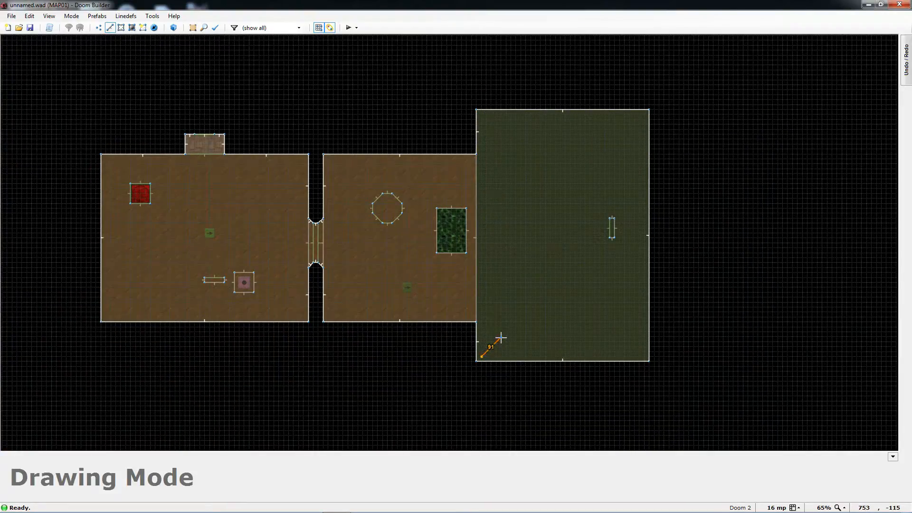
key("Escape")
- Begin drawing a border 16 units inside the outdoor area's walls, with a 528-unit south edge and a 784-unit east edge
scroll(477, 335, "up", 1)
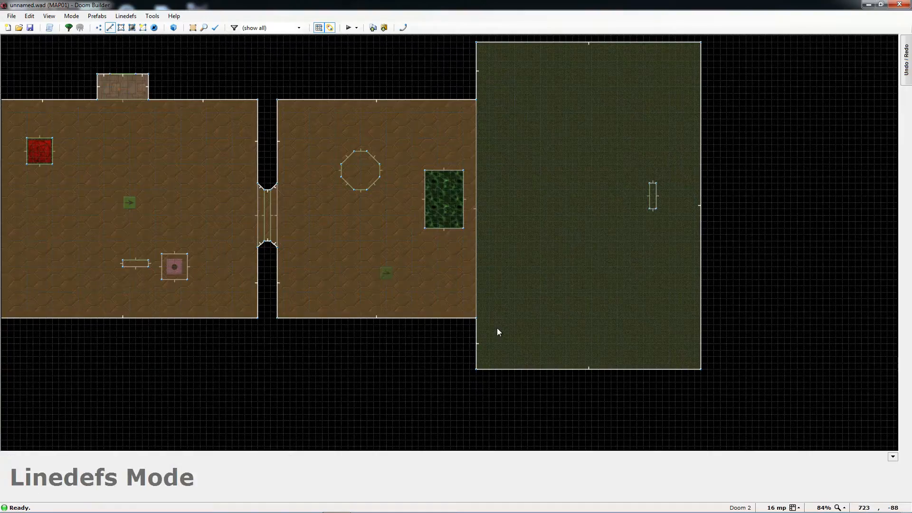
scroll(498, 330, "up", 1)
key("v")
scroll(492, 364, "up", 2)
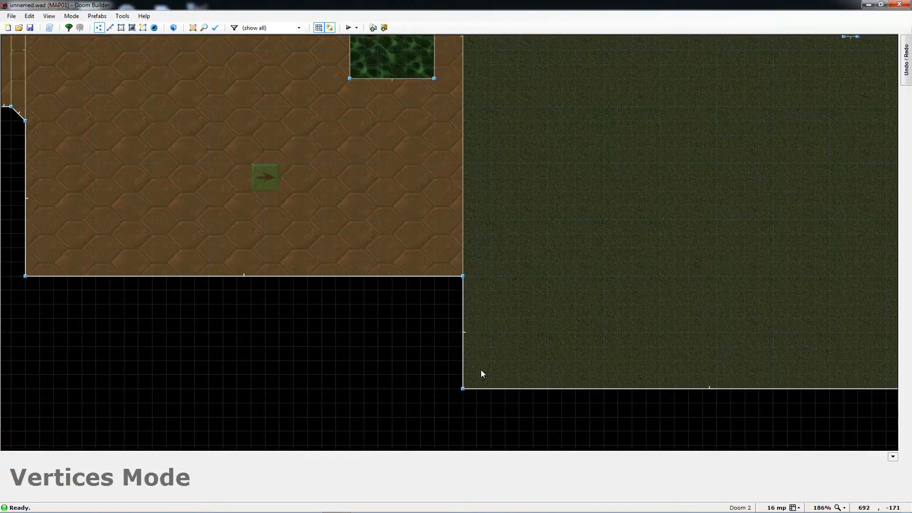
key("d")
left_click(477, 374)
scroll(585, 375, "down", 2)
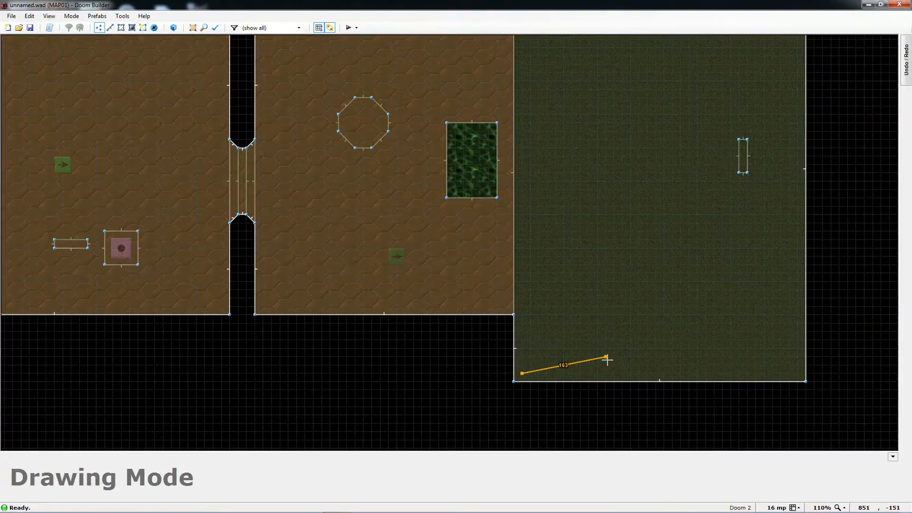
key("Right")
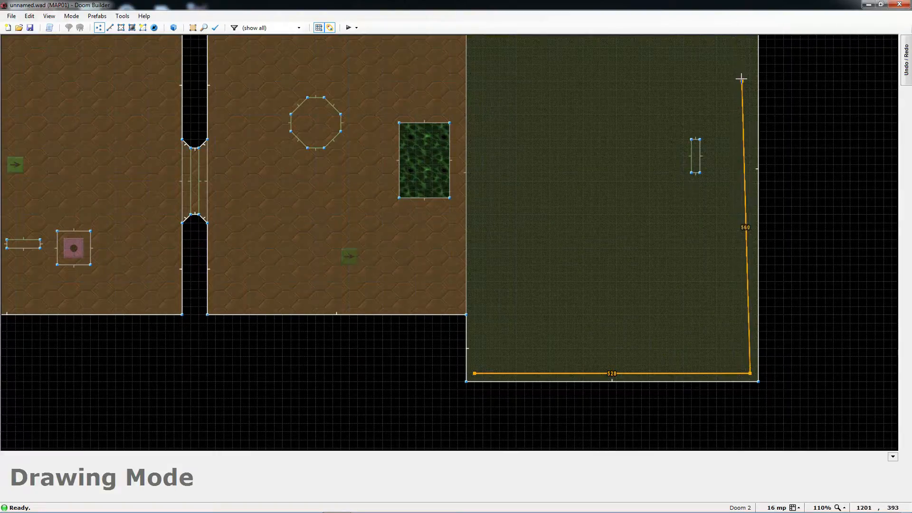
key("Up")
key("Up")
key("Up")
left_click(750, 107)
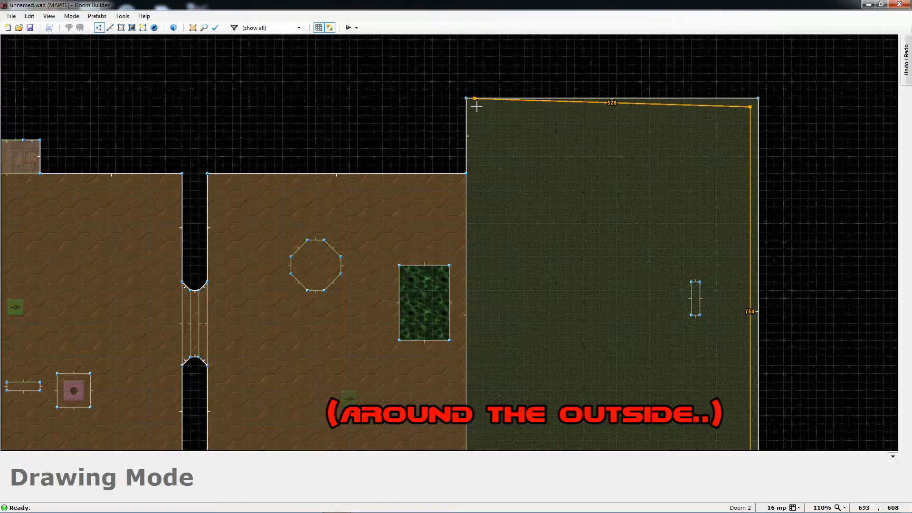
- Add the border's 528-unit north edge, join it diagonally to the outer corner, and close the strip along the outer walls
scroll(476, 106, "up", 3)
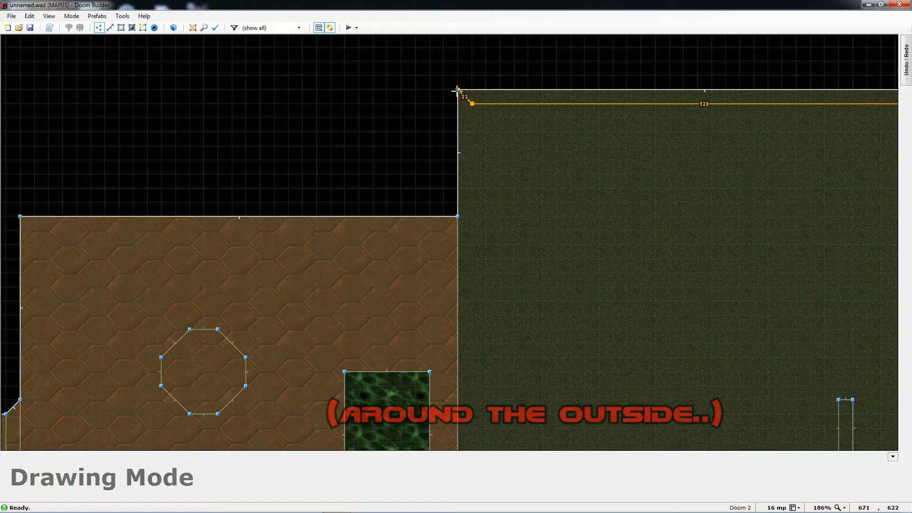
scroll(670, 99, "down", 4)
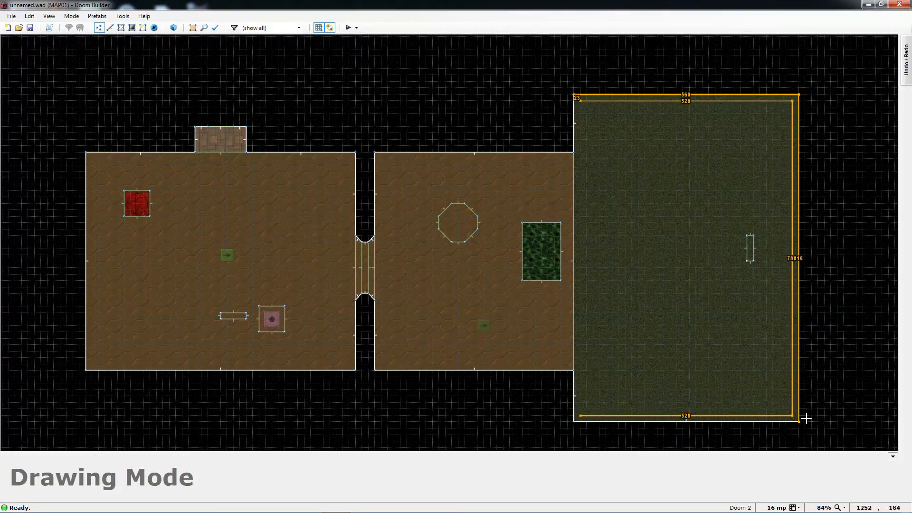
left_click(580, 416)
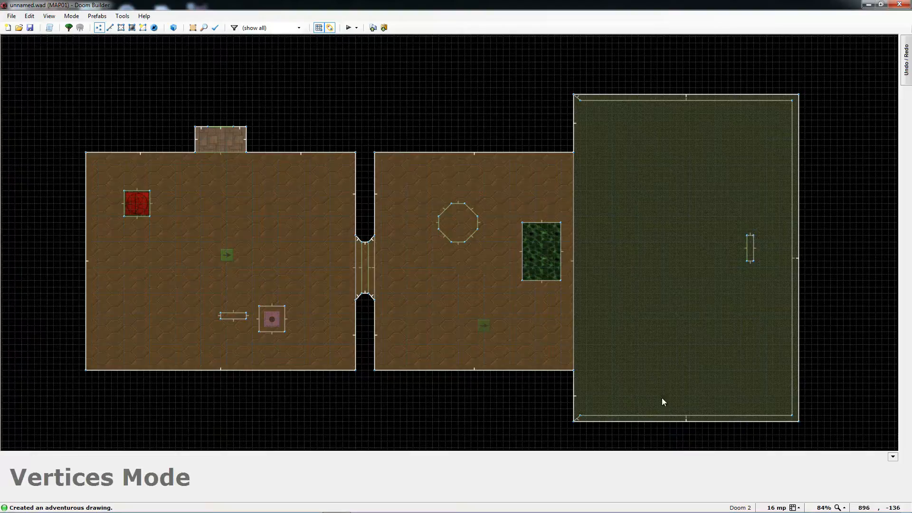
- Set the ceiling height of the thin border sector around the outdoor area to 128
key("l")
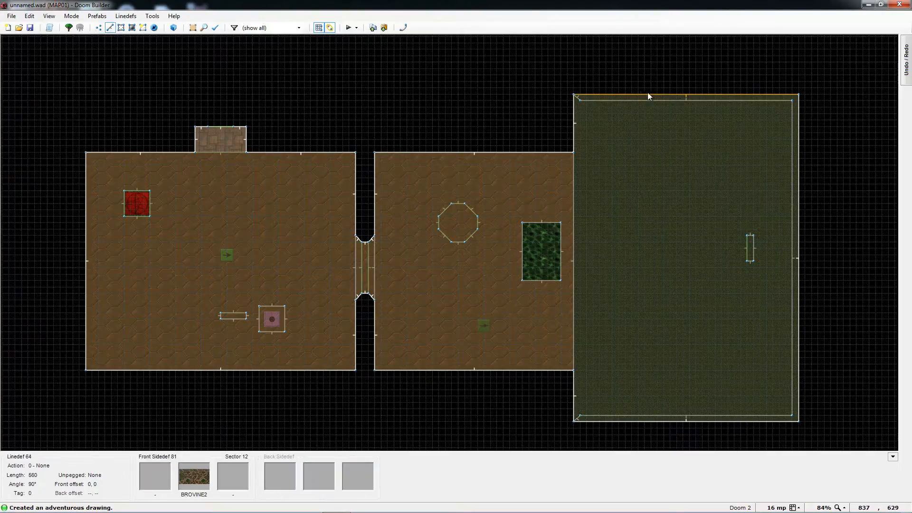
key("s")
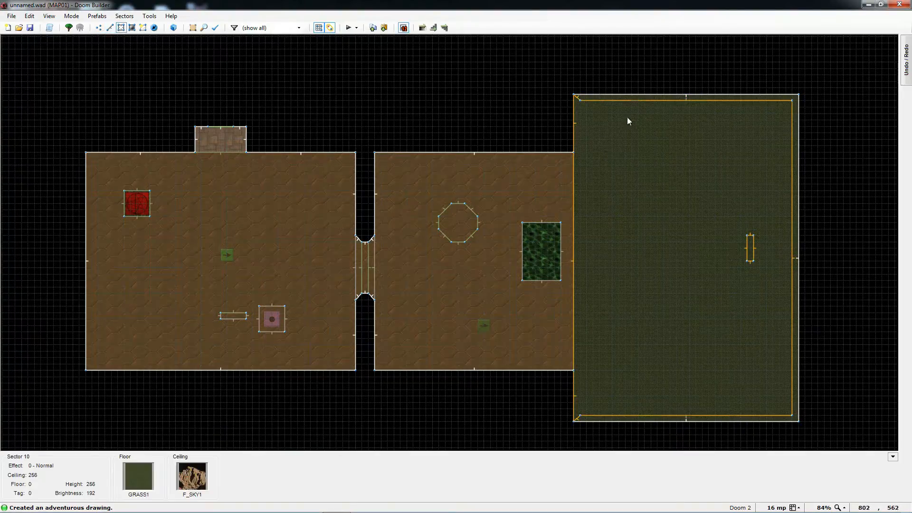
left_click(720, 97)
right_click(721, 97)
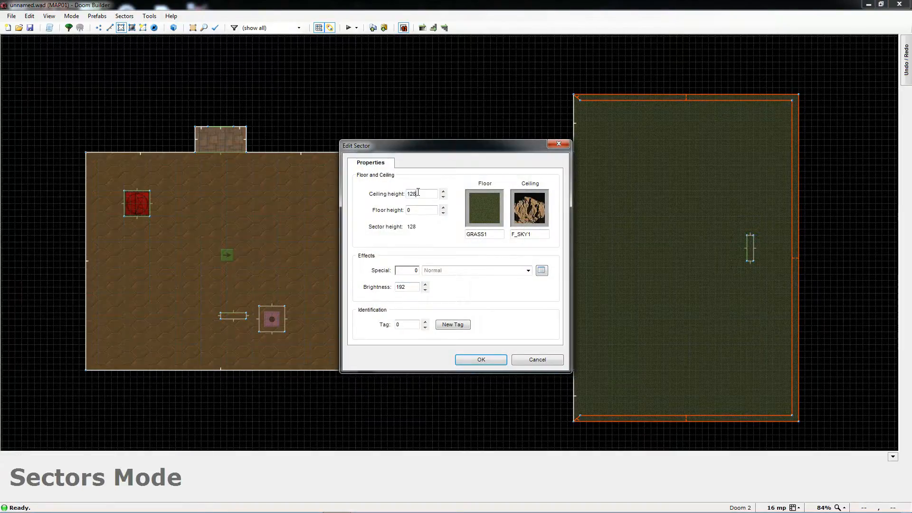
left_click(479, 360)
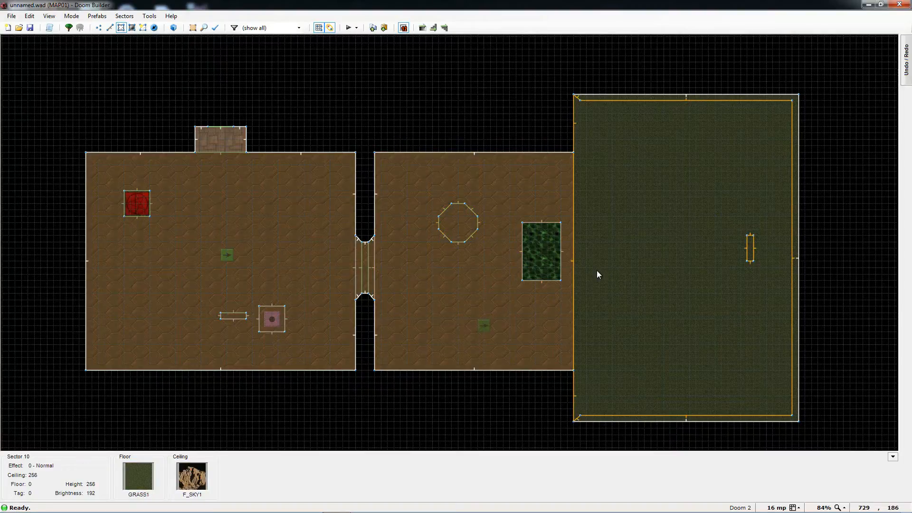
- Inspect the wall sections above the vine-textured outdoor walls in the 3D view
key("w")
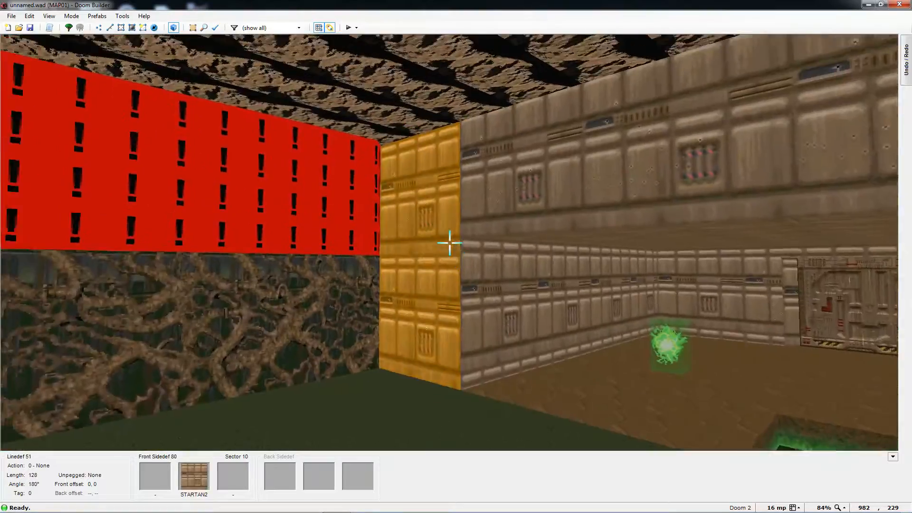
key("e")
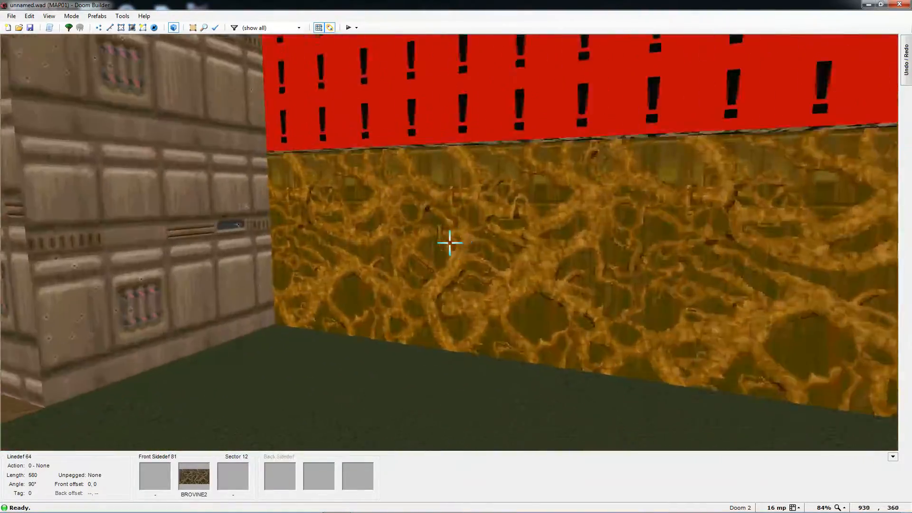
key("s")
key("f")
key("s")
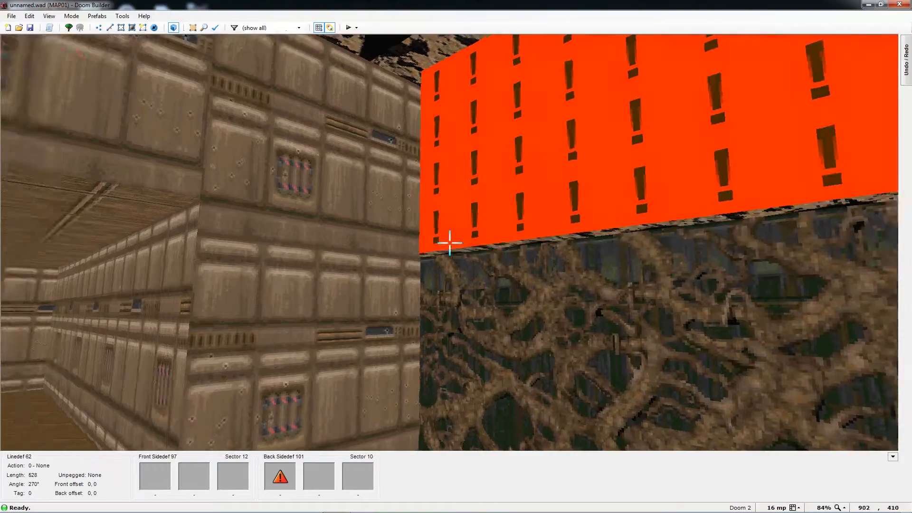
key("s")
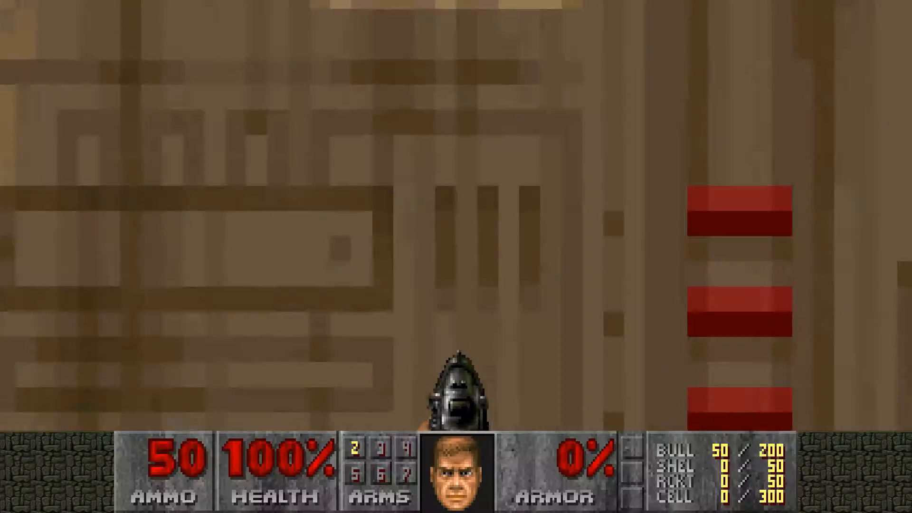
- Walk around the outdoor area in the test game to examine the sky border, vine walls and building edges
key("w")
key("d")
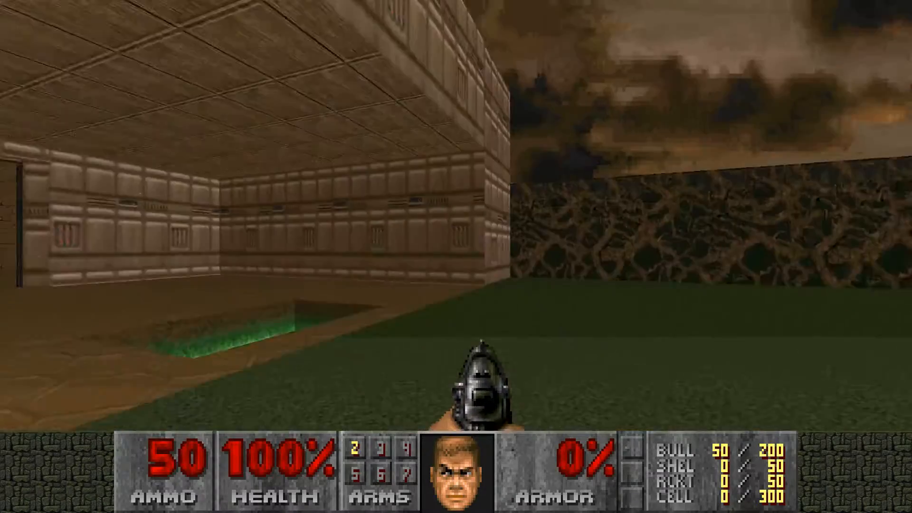
key("s")
key("w")
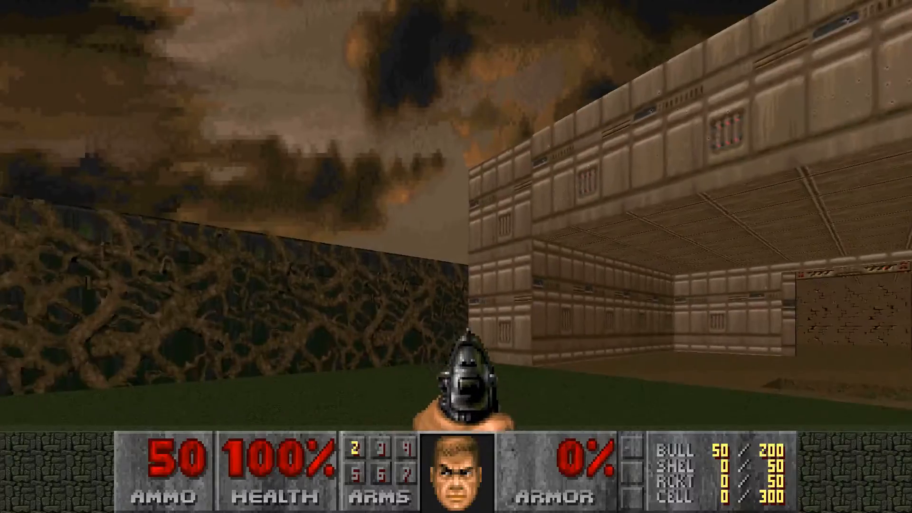
key("w")
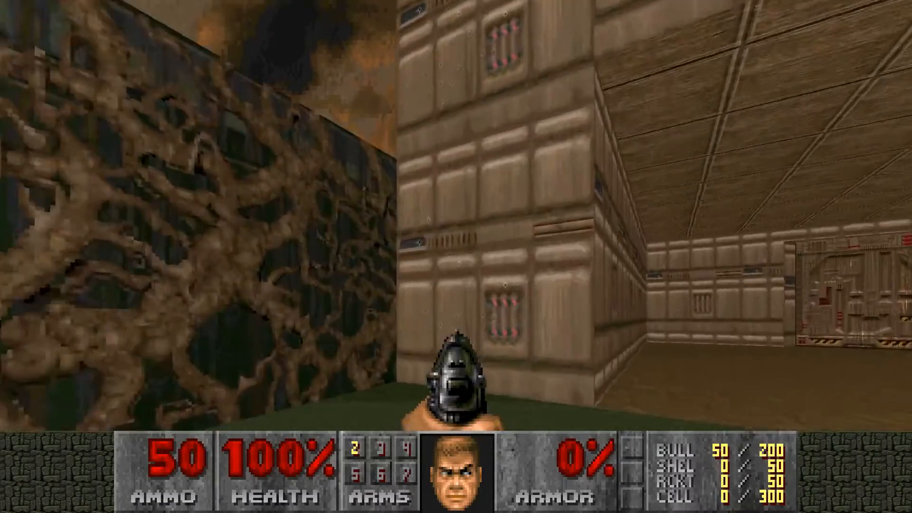
key("w")
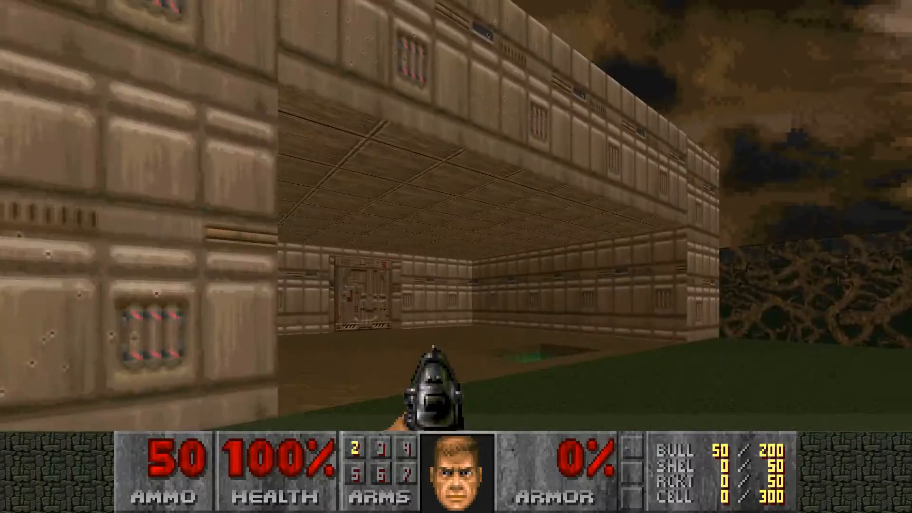
key("d")
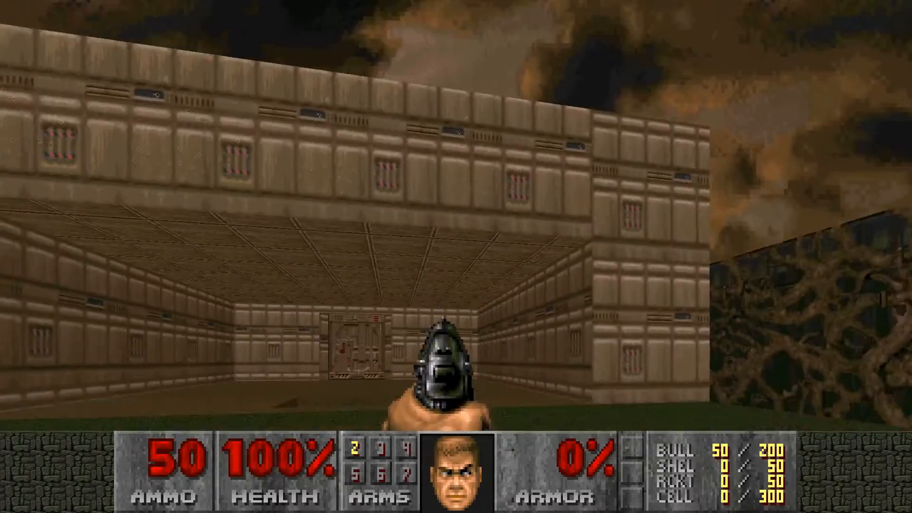
key("w")
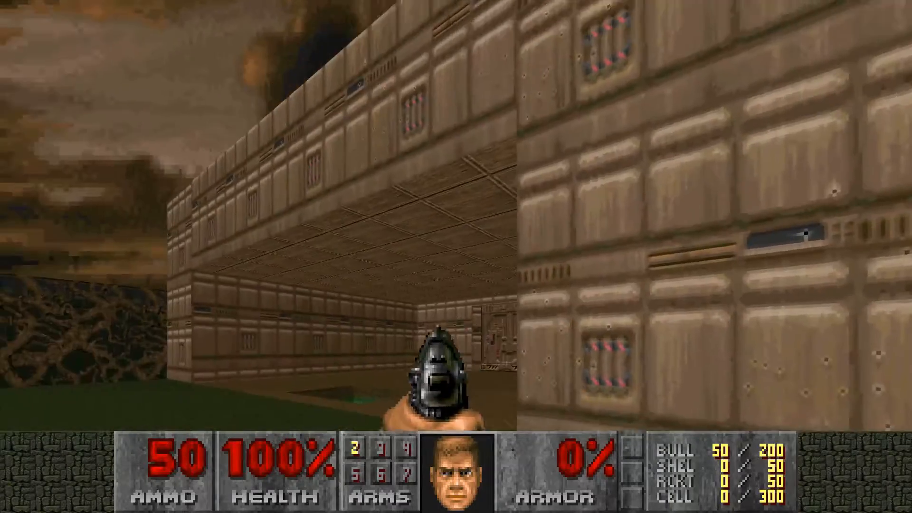
key("w")
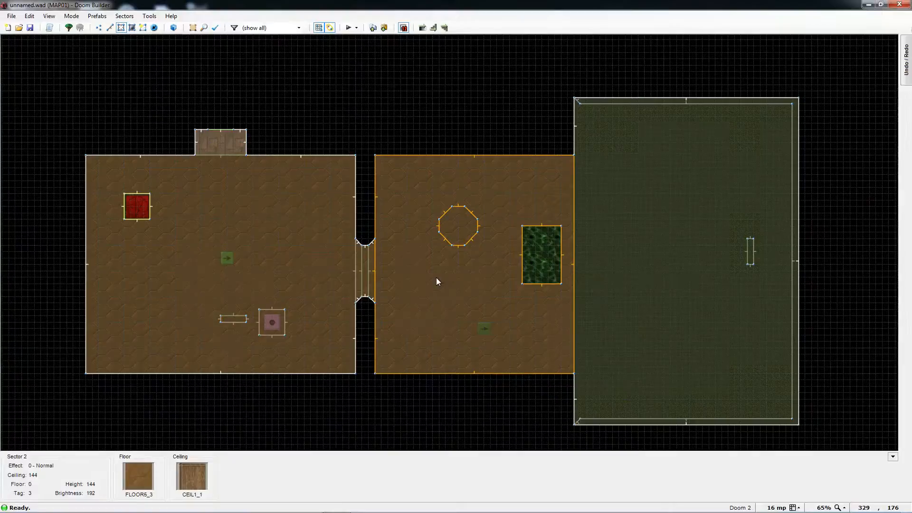
- Draw a 640 by 160 unit rectangular room just south of the first brown-floored room
key("Left")
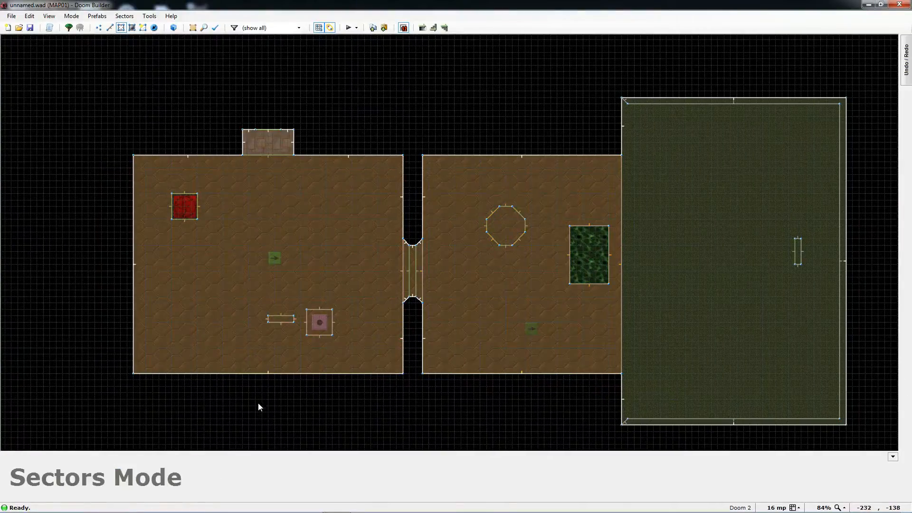
key("Left")
scroll(307, 390, "down", 2)
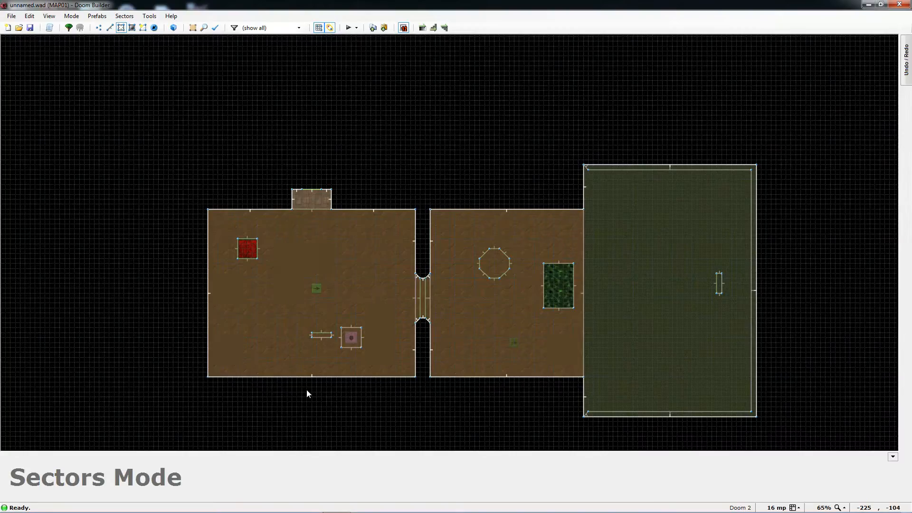
scroll(306, 389, "up", 3)
key("Left")
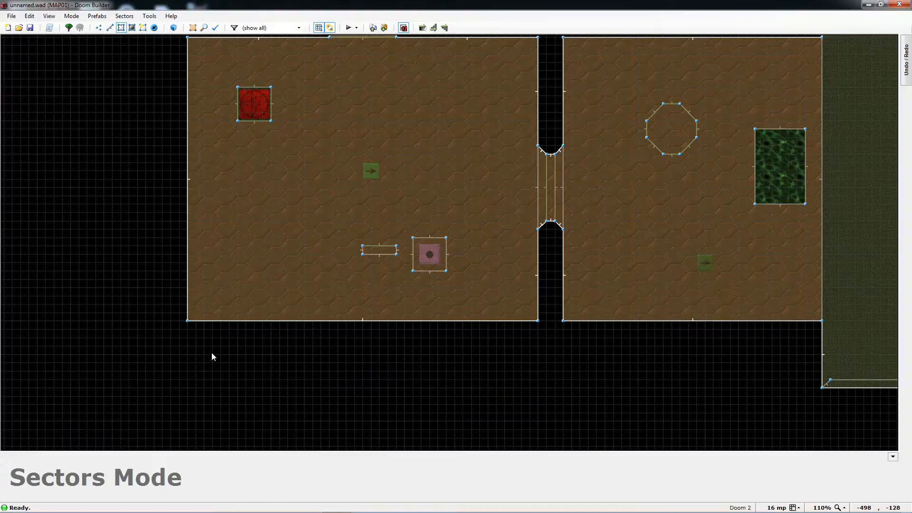
key("l")
key("d")
left_click(197, 339)
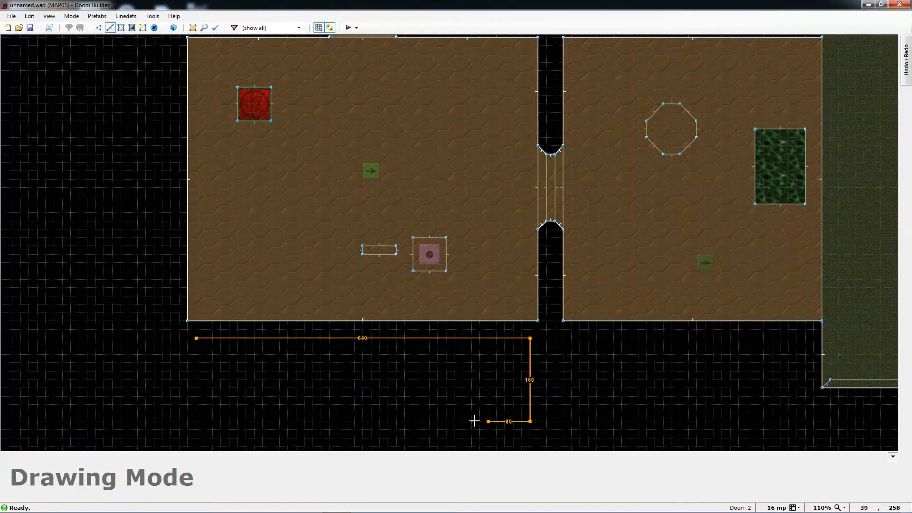
left_click(197, 343)
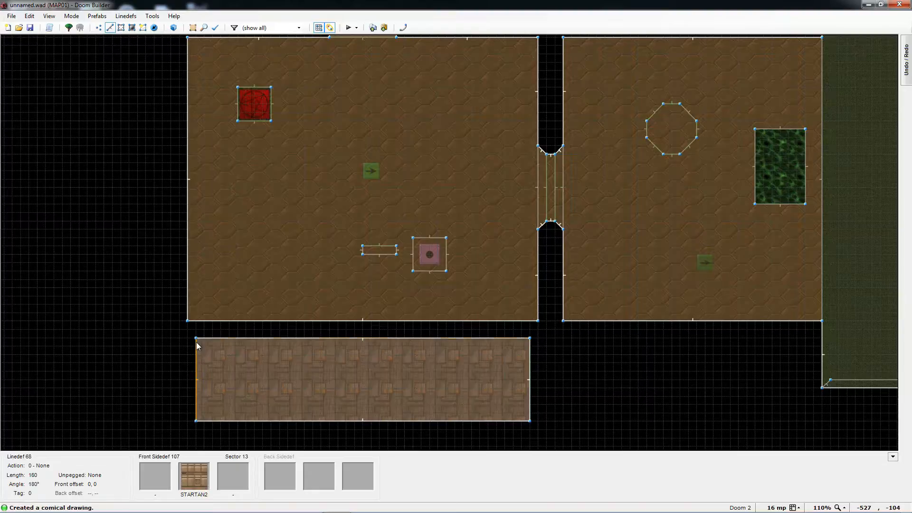
- Draw a 224 by 32 unit sector and move it into the gap between the first room and the new southern room
key("d")
left_click(621, 356)
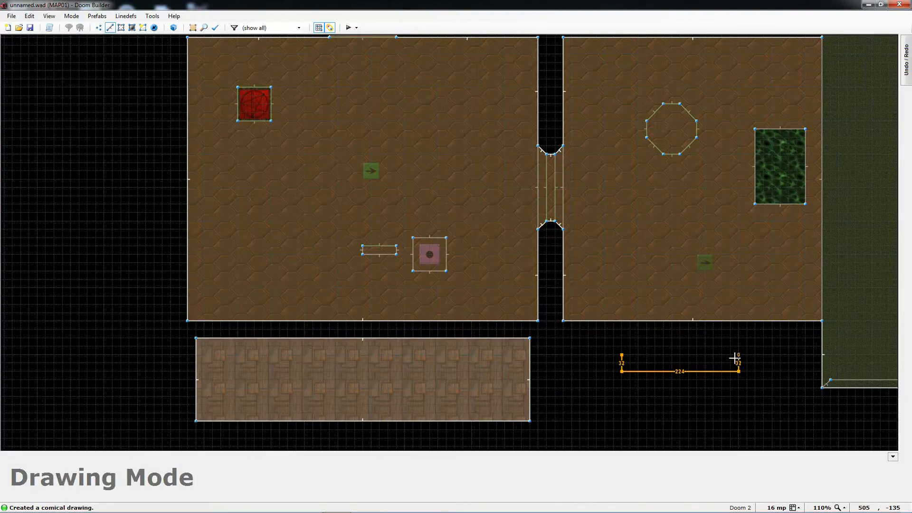
left_click(625, 355)
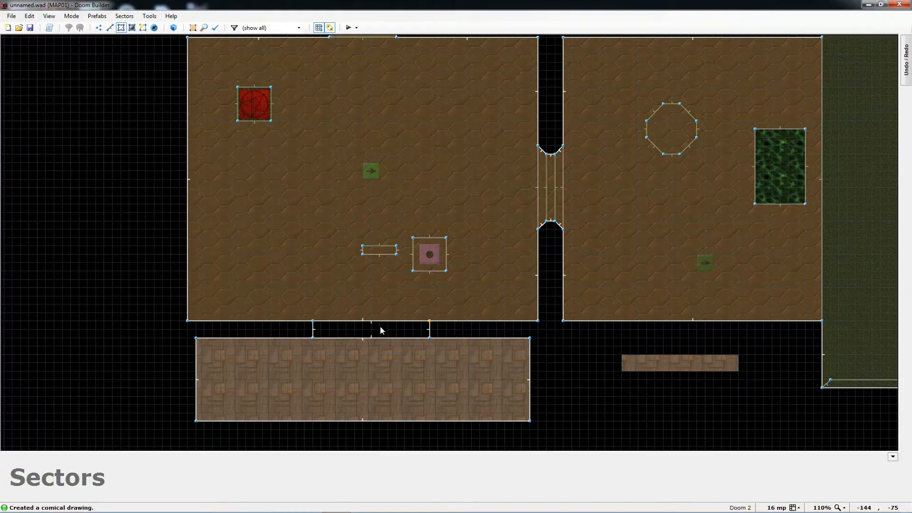
left_click_drag(381, 331, 369, 348)
left_click(352, 298)
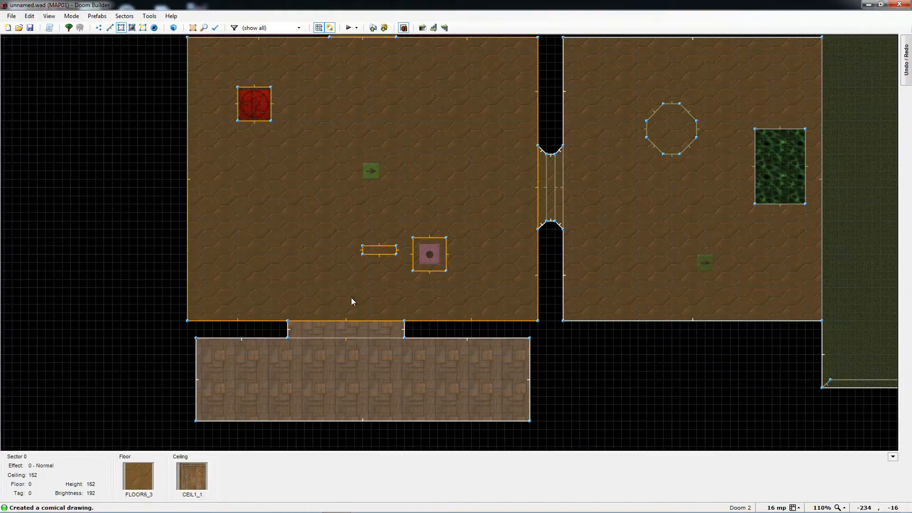
- Lower the ceiling of the connecting sector between the first room and the southern room to 104
key("w")
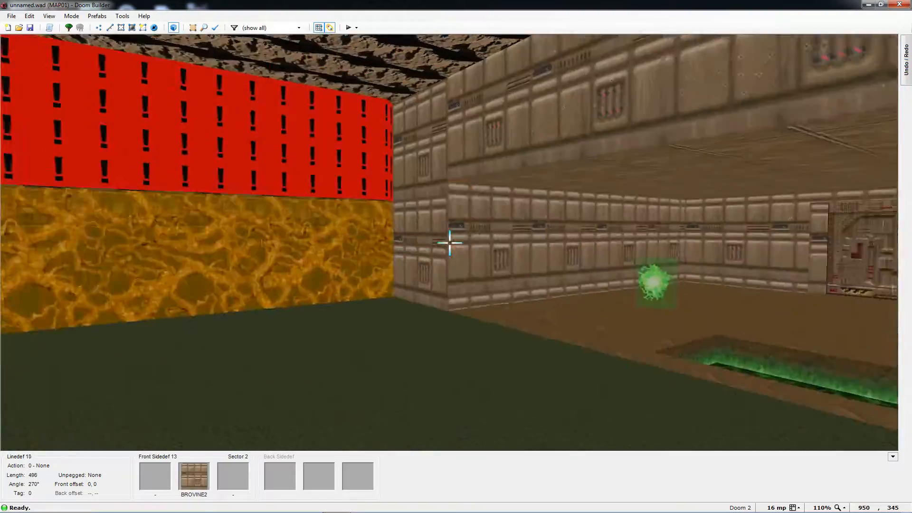
key("w")
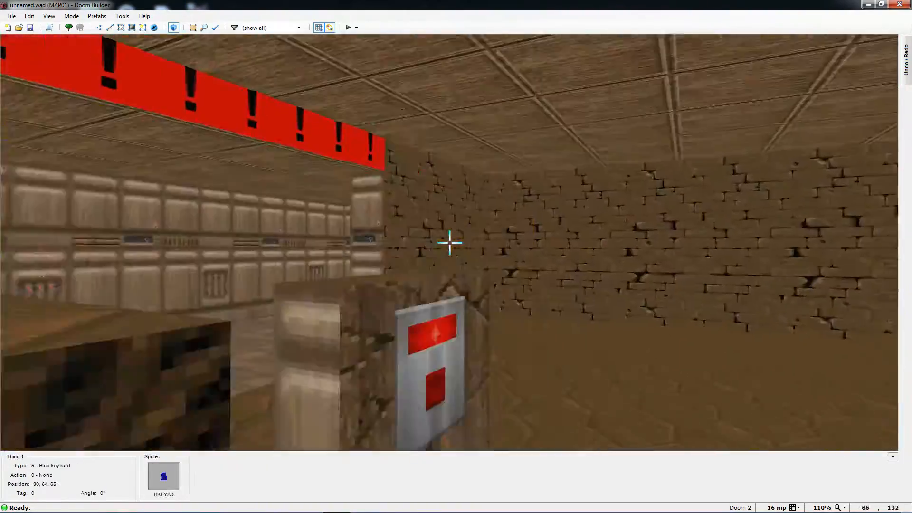
key("f")
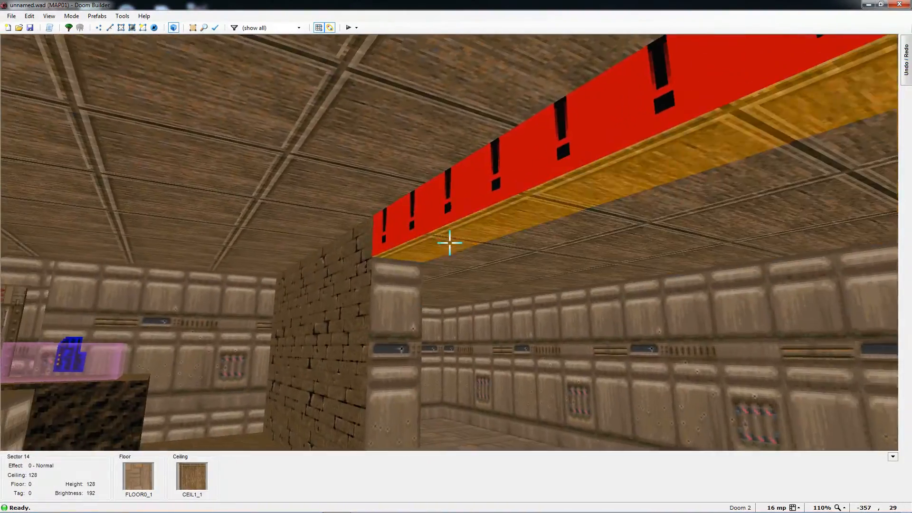
key("f")
key("s")
scroll(450, 243, "down", 1)
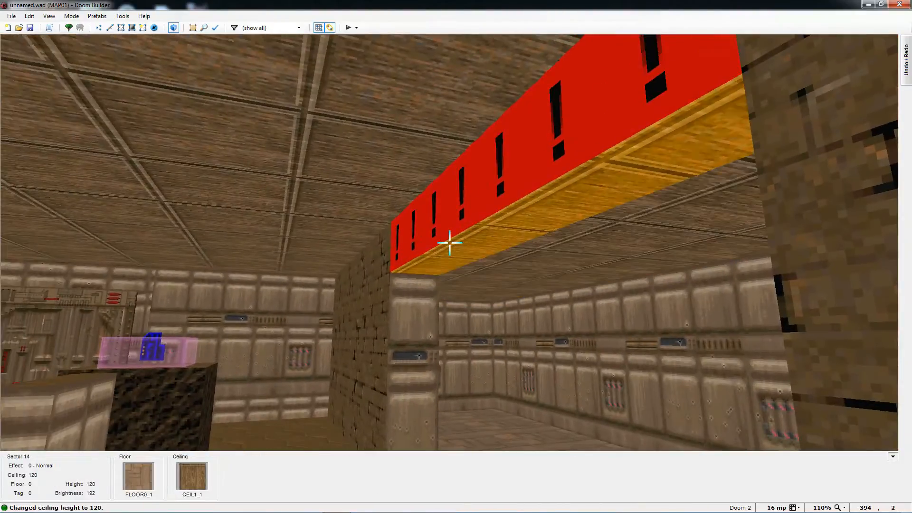
scroll(450, 243, "down", 1)
scroll(450, 243, "down", 1)
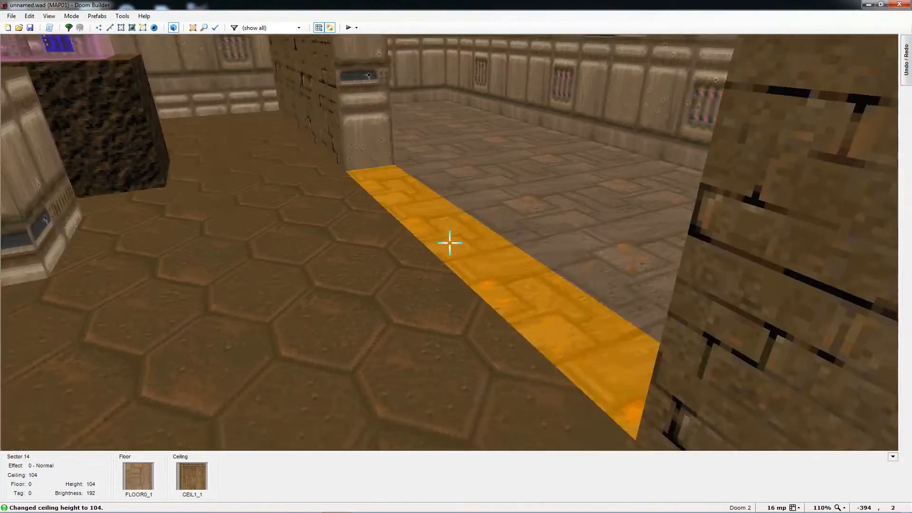
- Raise the connecting sector's floor to 48 to form a window opening
scroll(450, 243, "up", 3)
scroll(450, 243, "up", 1)
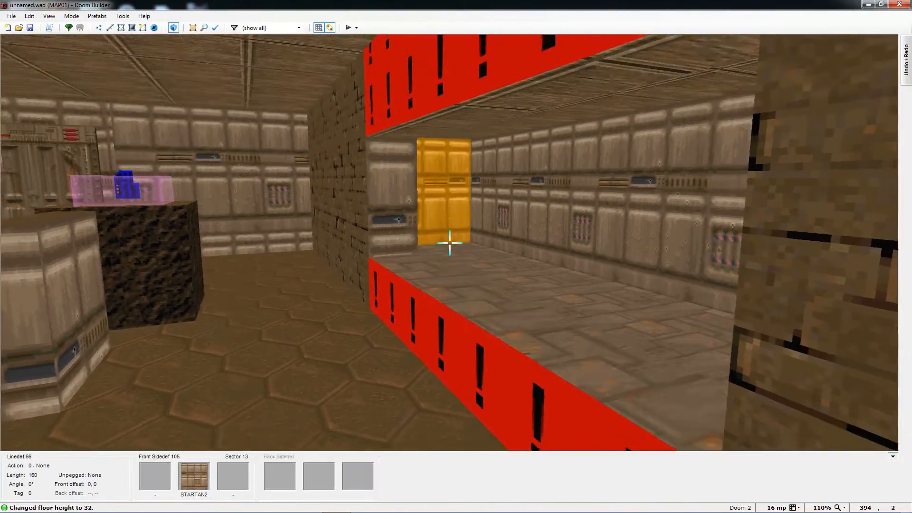
scroll(450, 242, "up", 1)
scroll(450, 242, "up", 1)
- Apply the STARTAN2 texture to the upper and lower front wall sections of the window facing the first room
key("d")
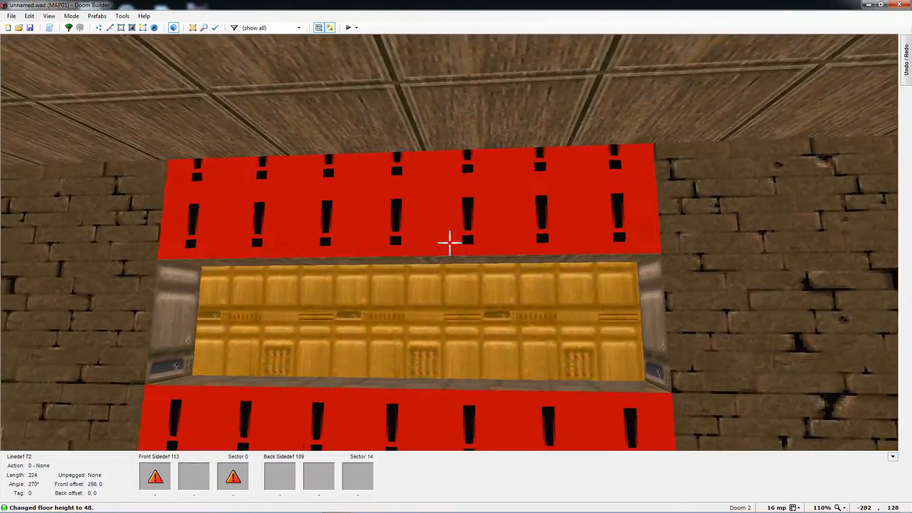
key("s")
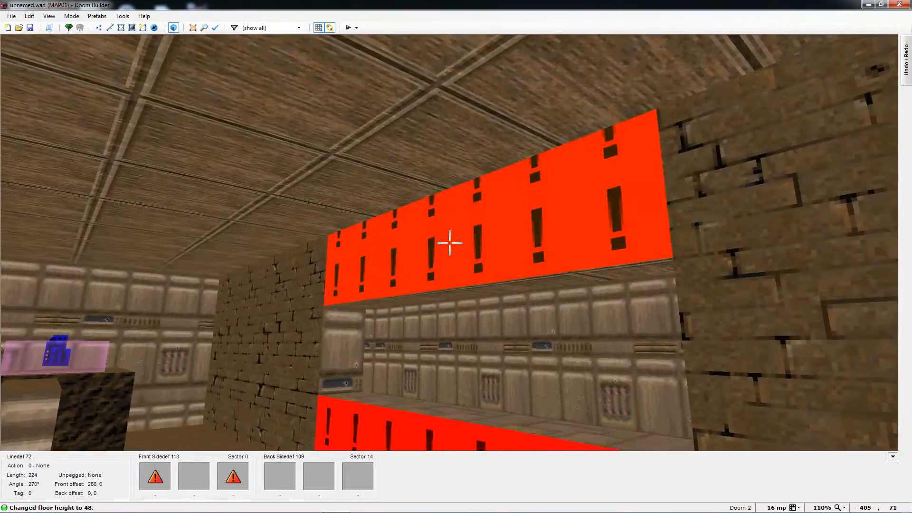
right_click(450, 242)
left_click(401, 169)
left_click(470, 223)
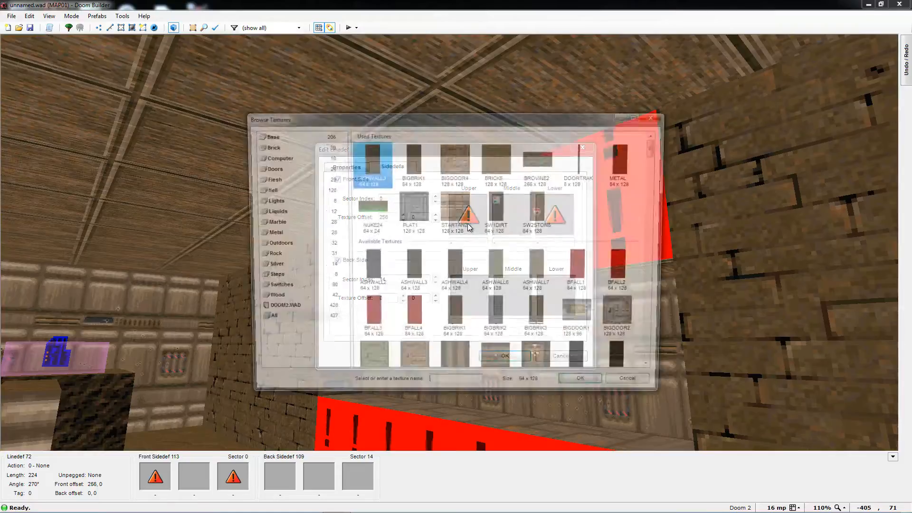
left_click(469, 231)
left_click(553, 227)
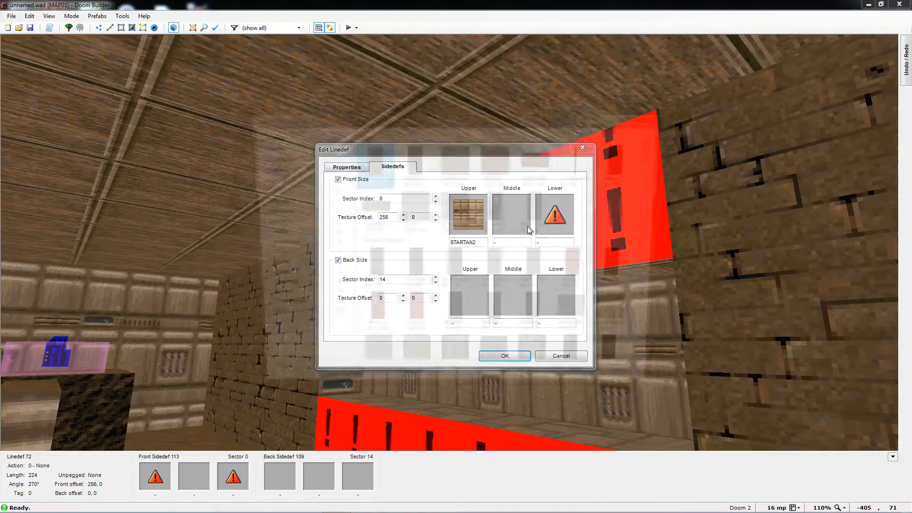
double_click(455, 204)
left_click(506, 356)
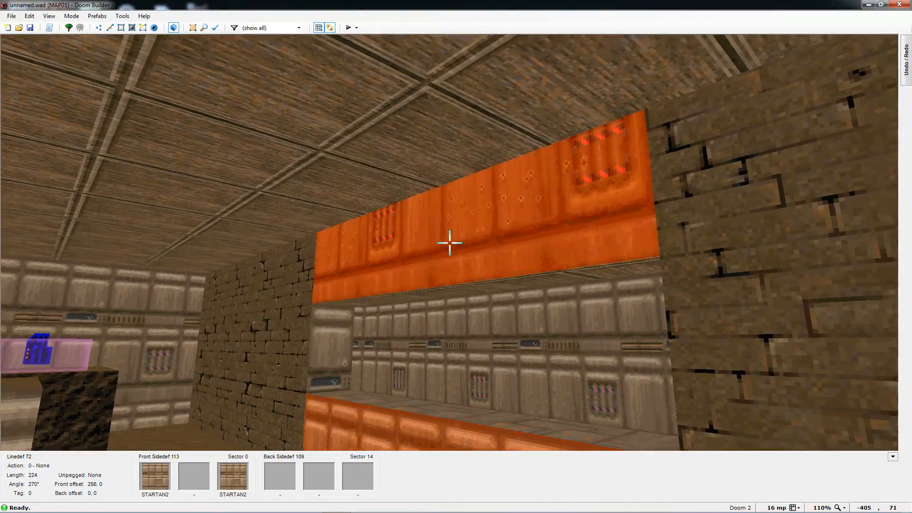
- Apply STARTAN2 to the upper and lower front wall sections on the window's side facing the southern room
key("e")
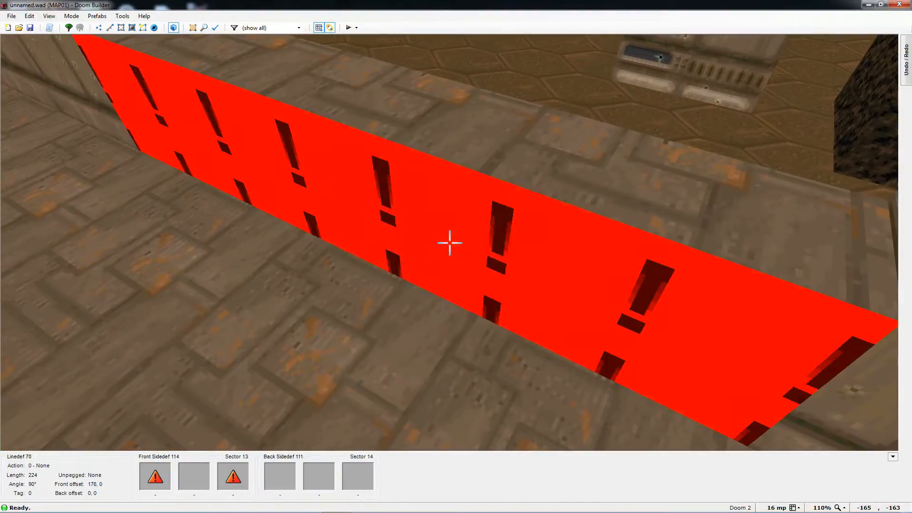
right_click(449, 242)
left_click(411, 169)
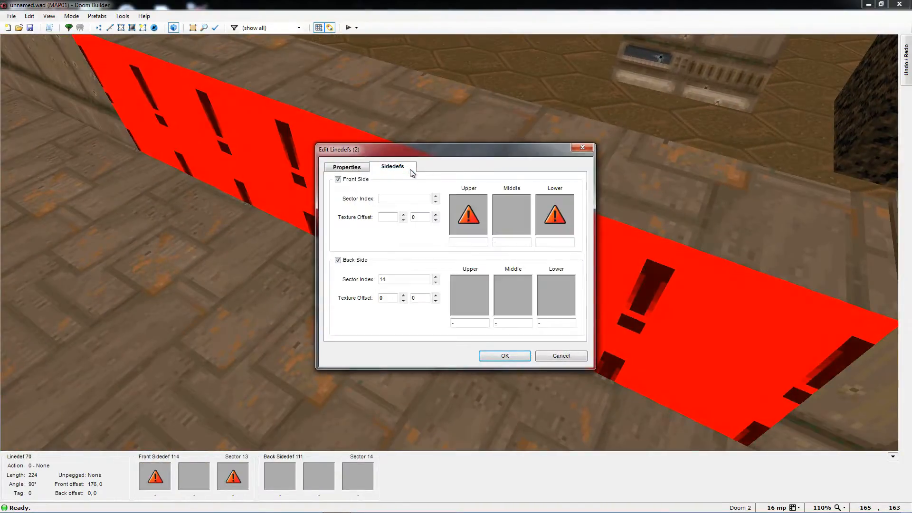
left_click(456, 211)
left_click(455, 209)
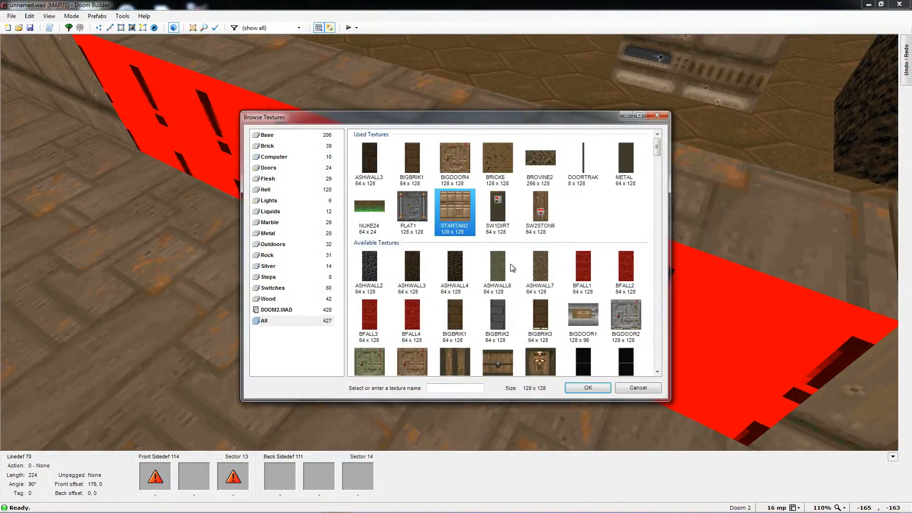
left_click(578, 389)
left_click(555, 214)
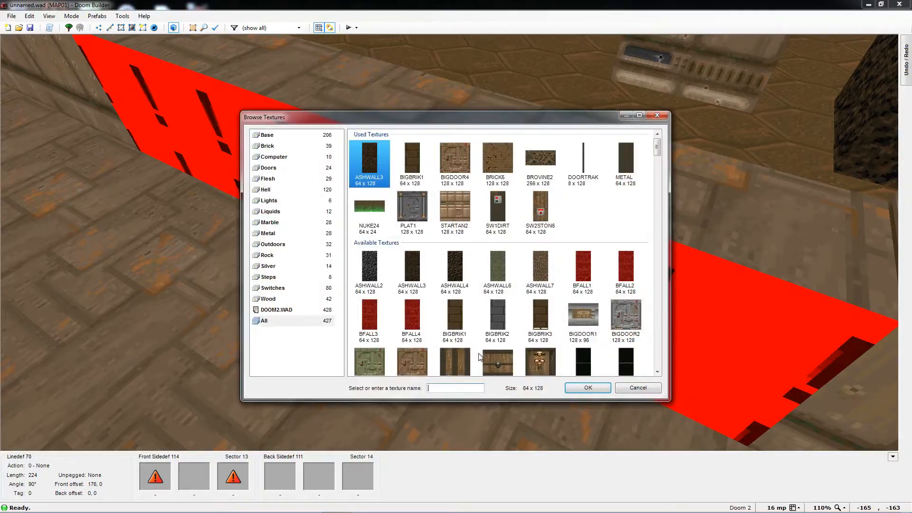
left_click(454, 209)
left_click(589, 388)
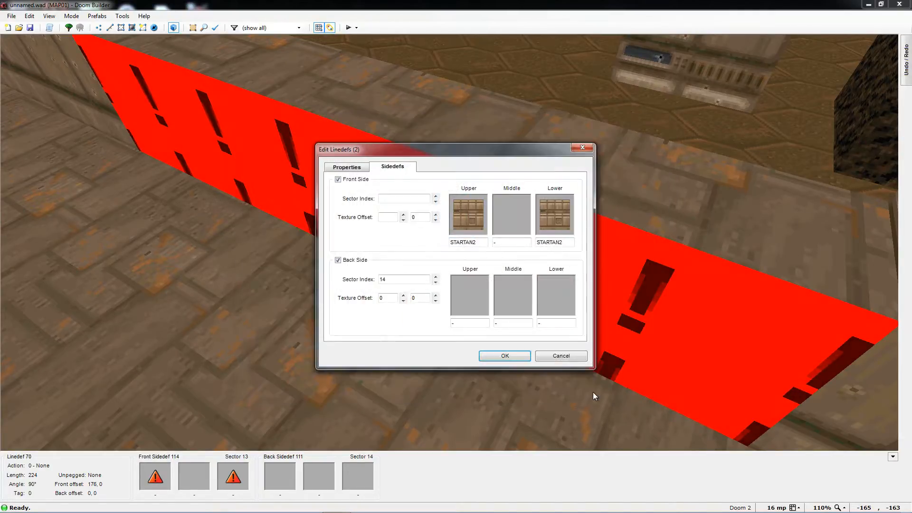
left_click(516, 356)
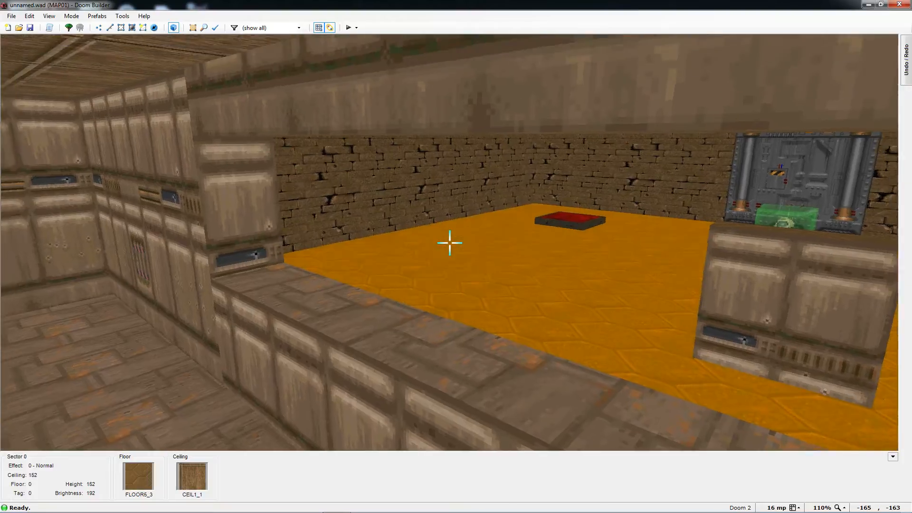
- Inspect the textured window opening from both rooms in the 3D view, and return to the 2D map
key("e")
key("e")
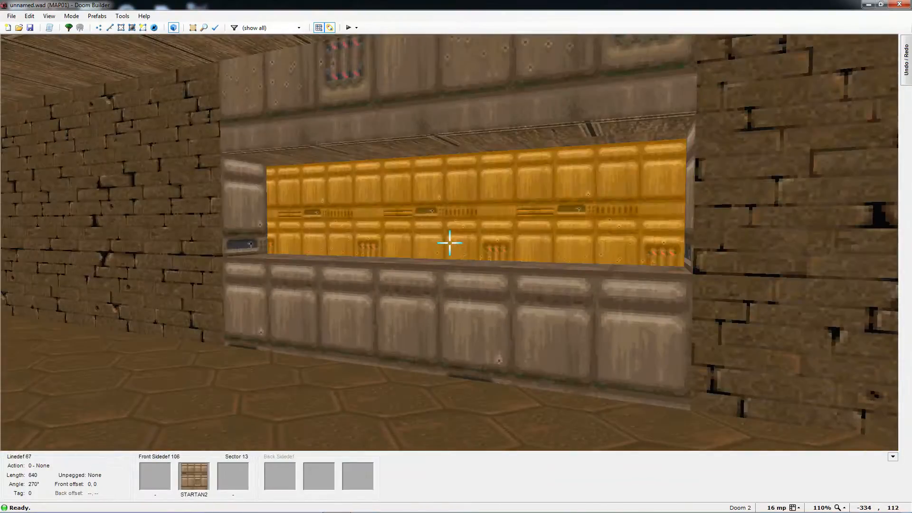
key("e")
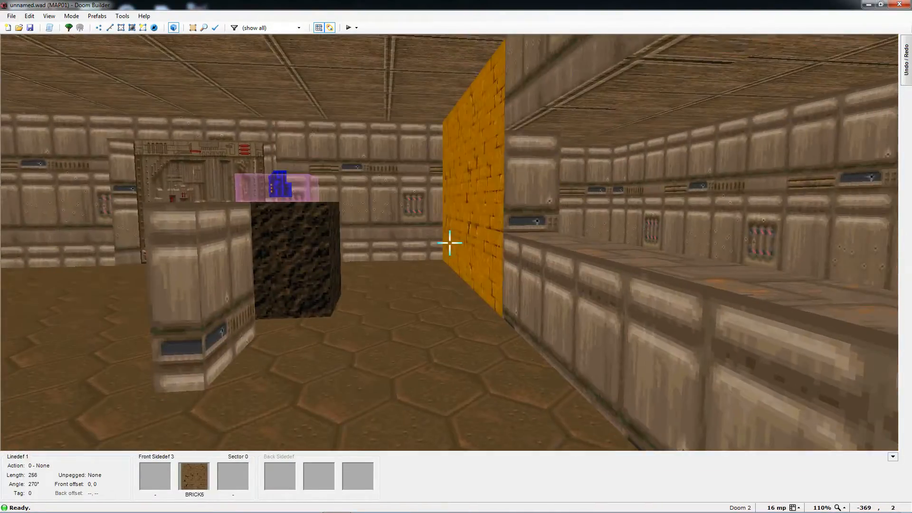
key("d")
key("w")
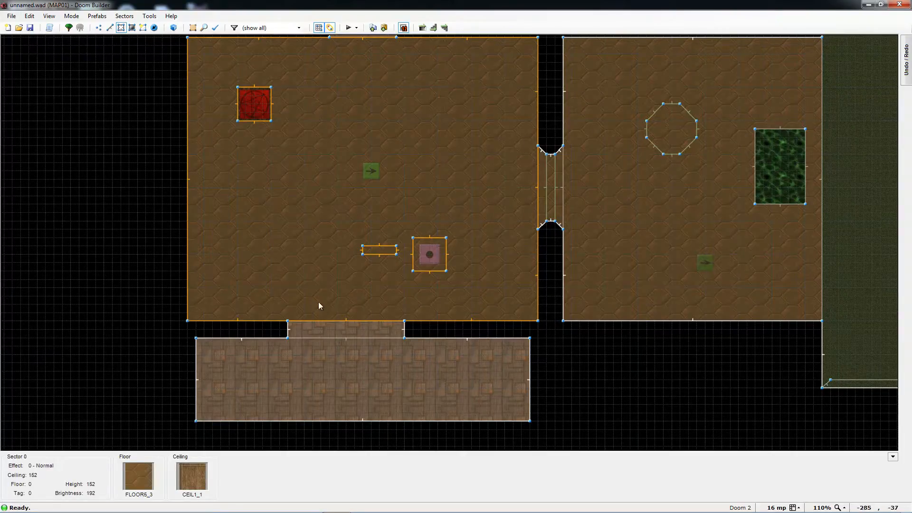
- Draw a 64 by 64 square sector in the open western part of the first room's floor
scroll(254, 201, "up", 1)
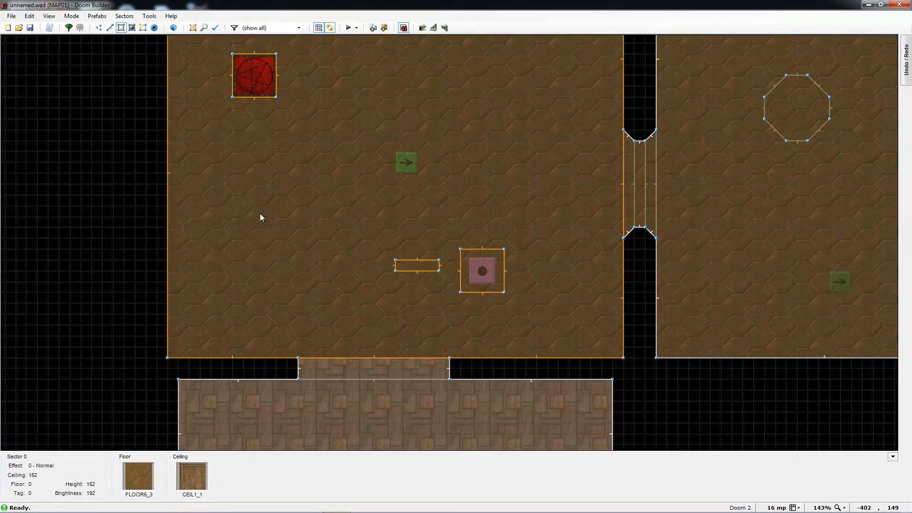
scroll(607, 250, "down", 2)
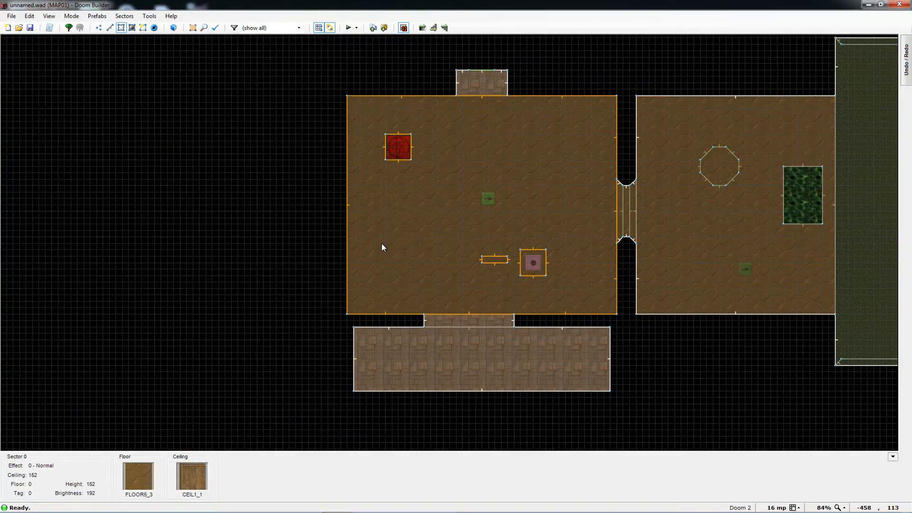
key("l")
scroll(387, 232, "up", 4)
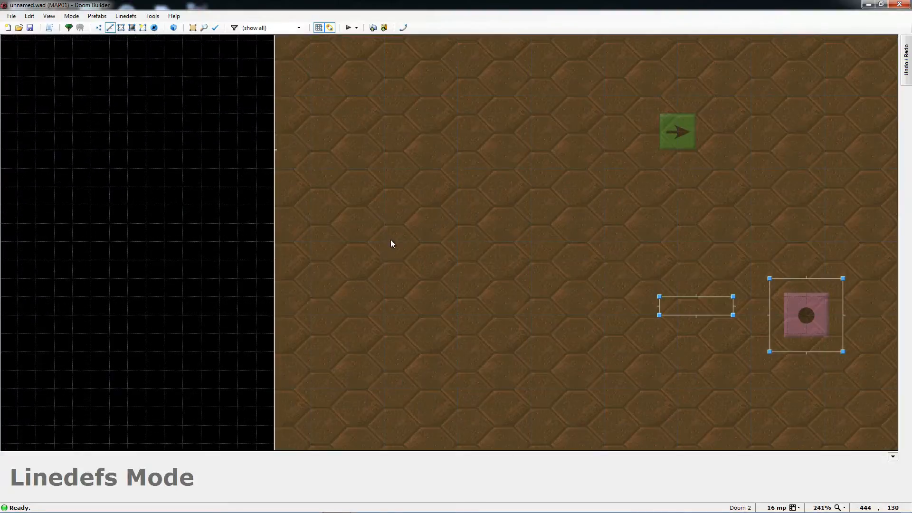
key("d")
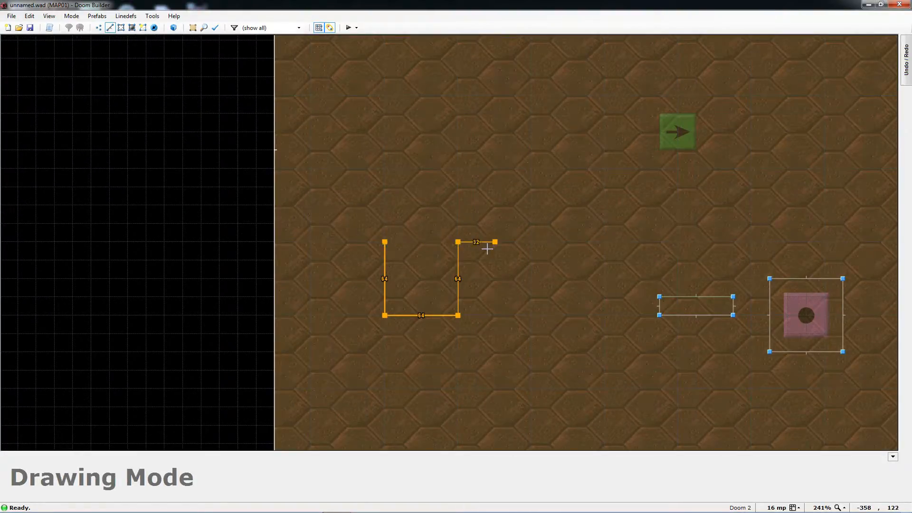
left_click(385, 241)
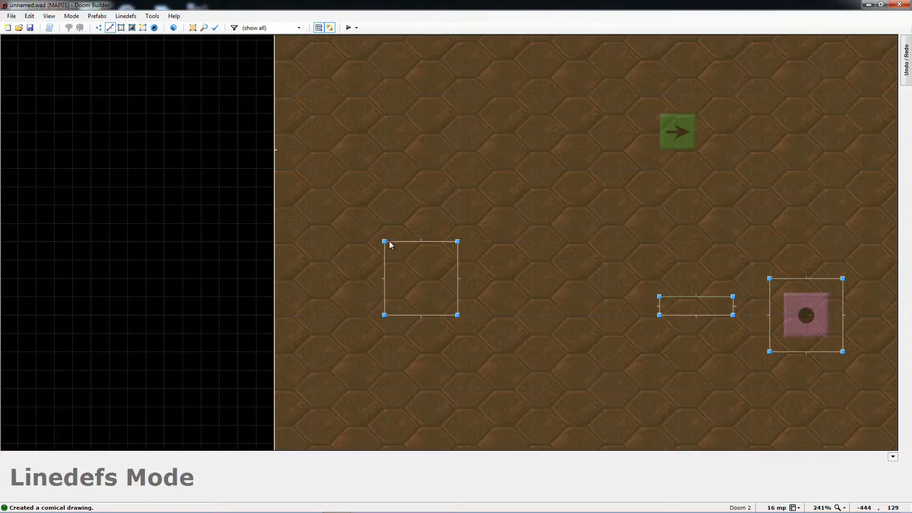
- Enlarge the new square sector to 128 by 128 by moving its northern and eastern lines outward
left_click_drag(431, 241, 433, 174)
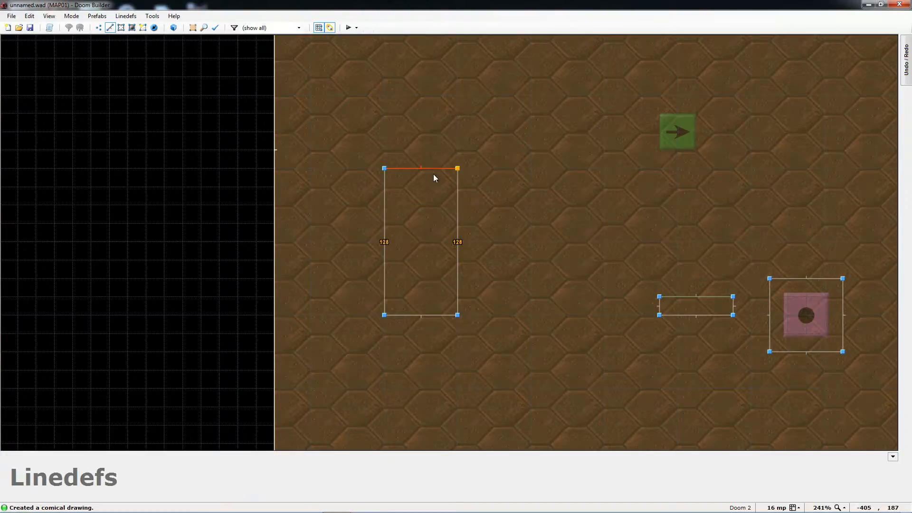
left_click_drag(461, 231, 531, 226)
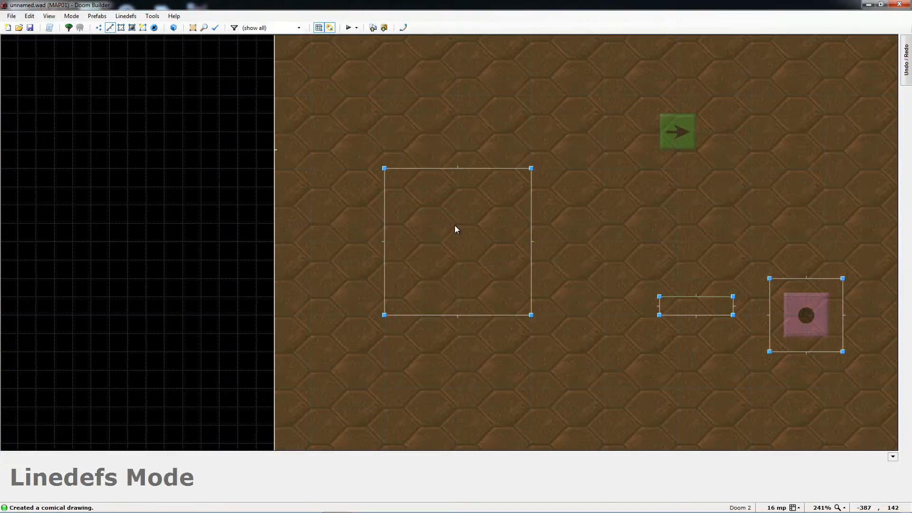
key("s")
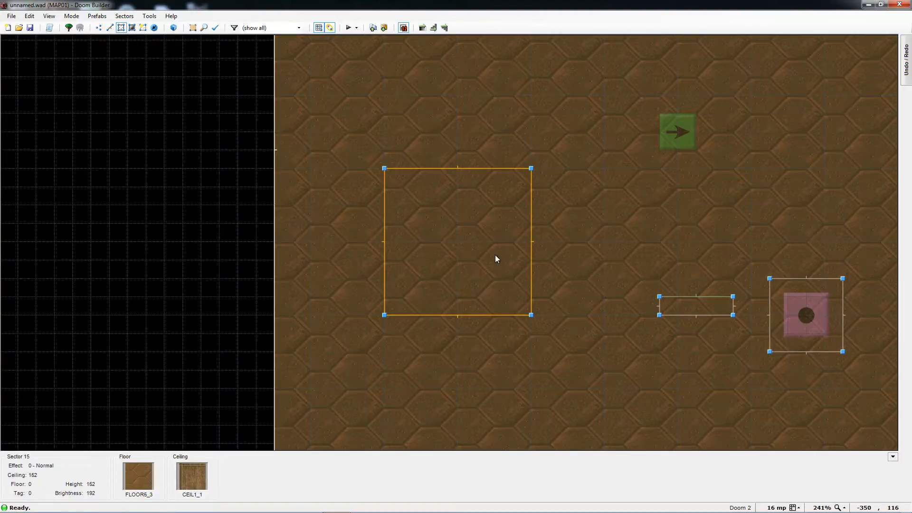
- Select all four linedefs of the 128 by 128 square and open their sidedef settings for editing
key("l")
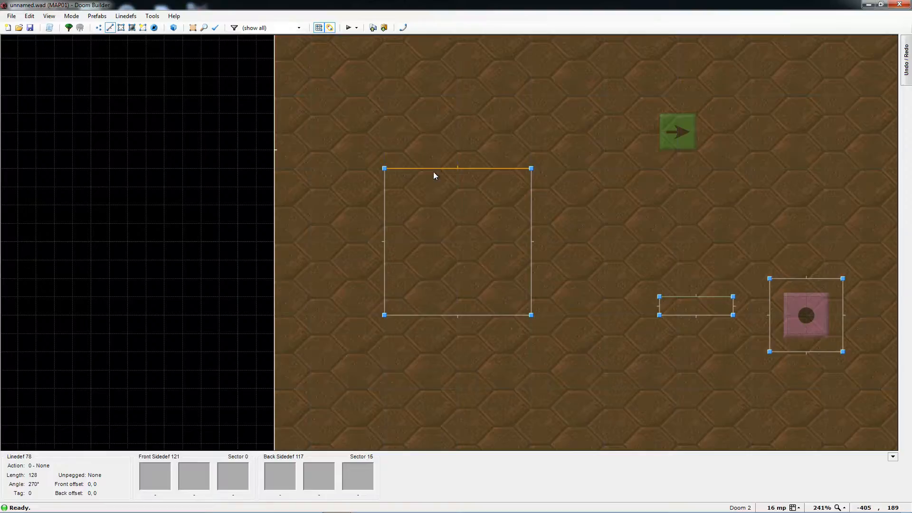
left_click(434, 171)
left_click(383, 202)
left_click(539, 273)
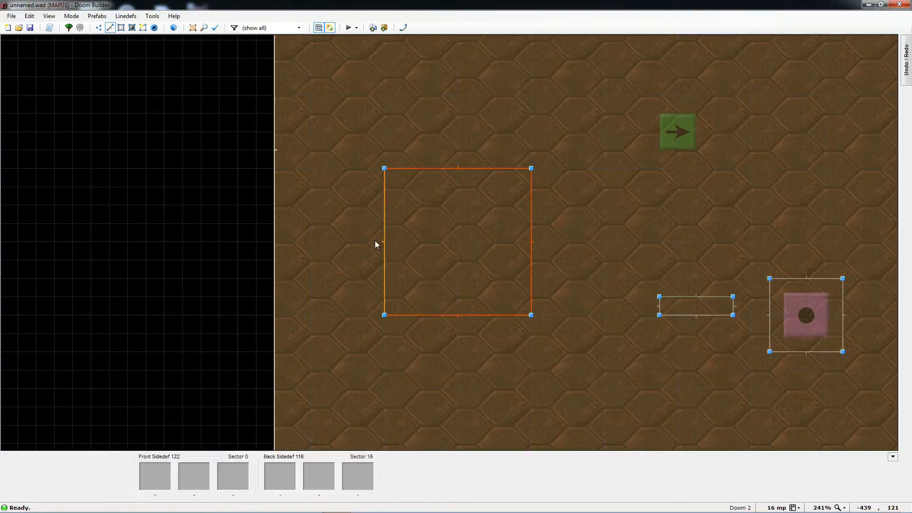
key("w")
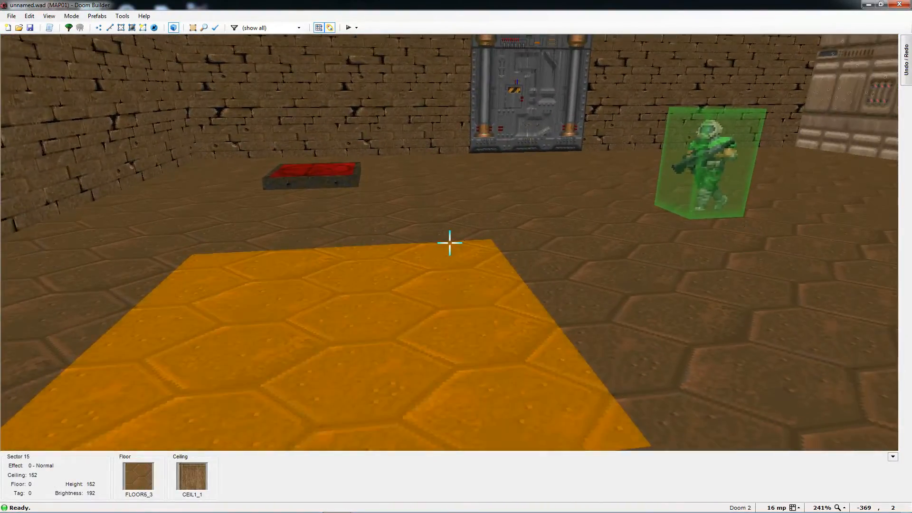
key("w")
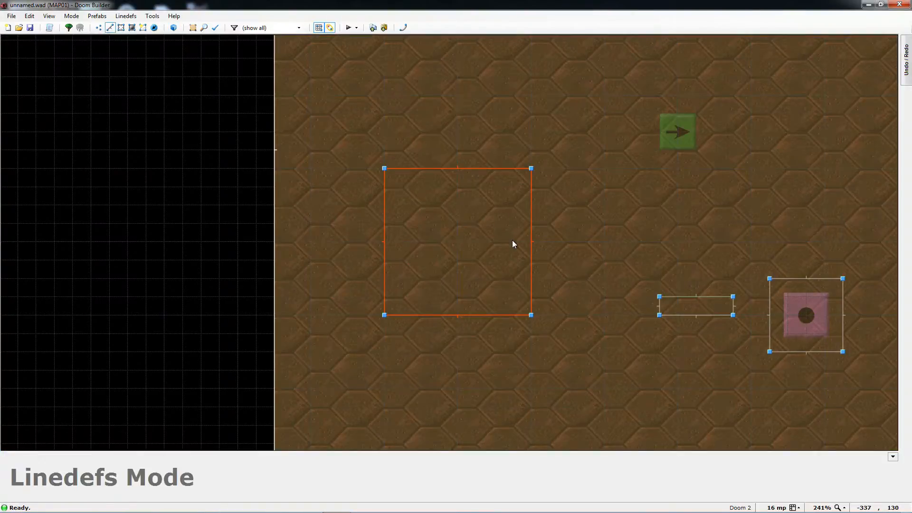
right_click(530, 242)
left_click(392, 166)
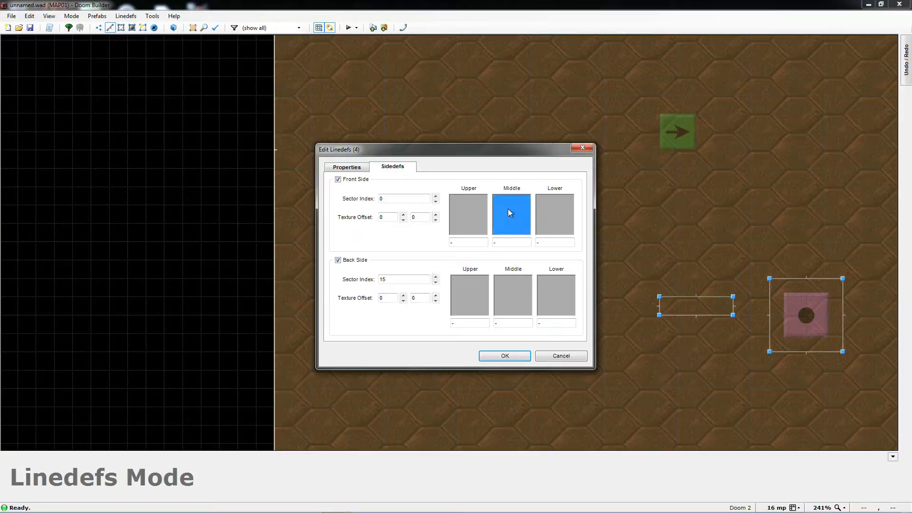
- Try BRNSMALC as the front middle texture of the square's four linedefs
left_click(509, 210)
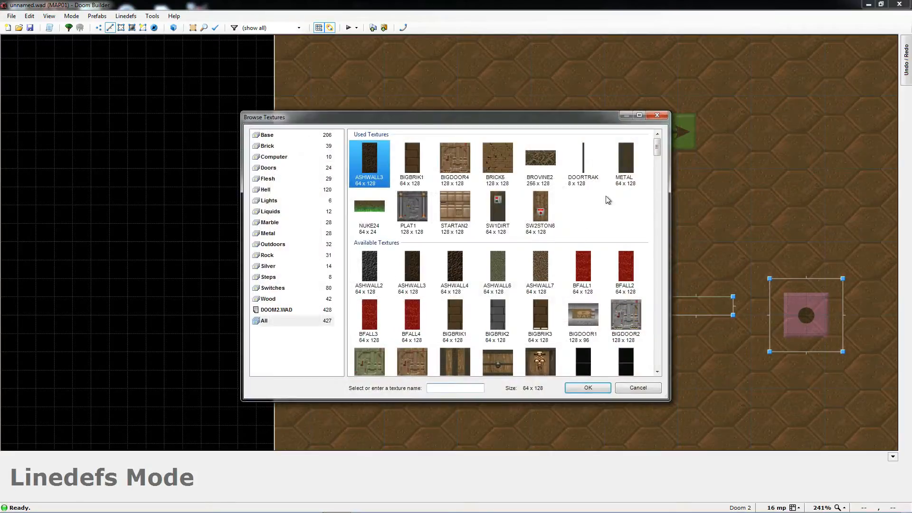
left_click_drag(659, 152, 658, 173)
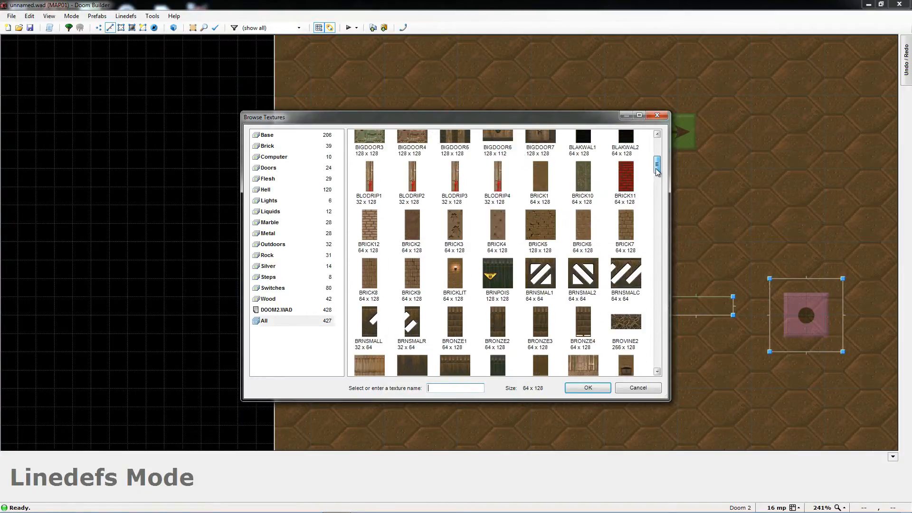
left_click(630, 267)
mouse_move(667, 170)
left_mouse_down()
mouse_move(660, 198)
mouse_move(659, 175)
left_mouse_up()
double_click(631, 221)
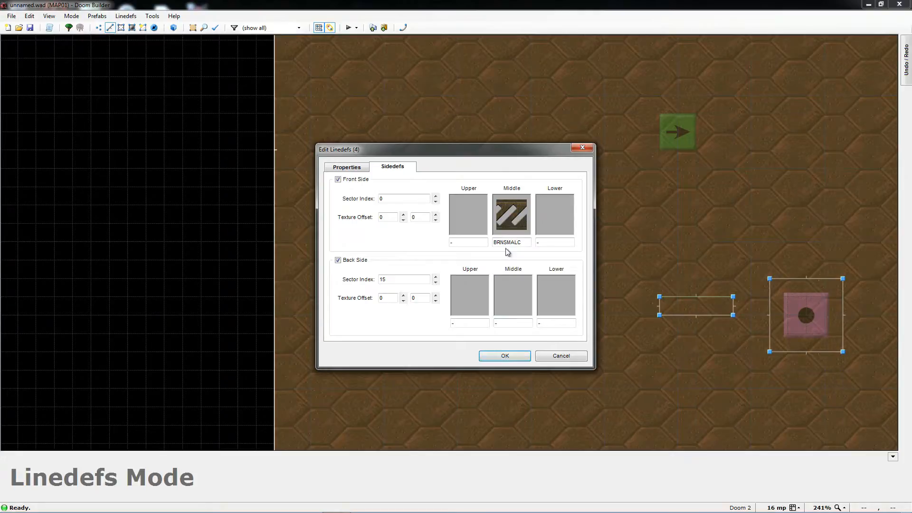
- Set the front middle texture of the square's four linedefs to MIDGRATE and apply the edit
left_click(510, 216)
left_click_drag(660, 172, 659, 236)
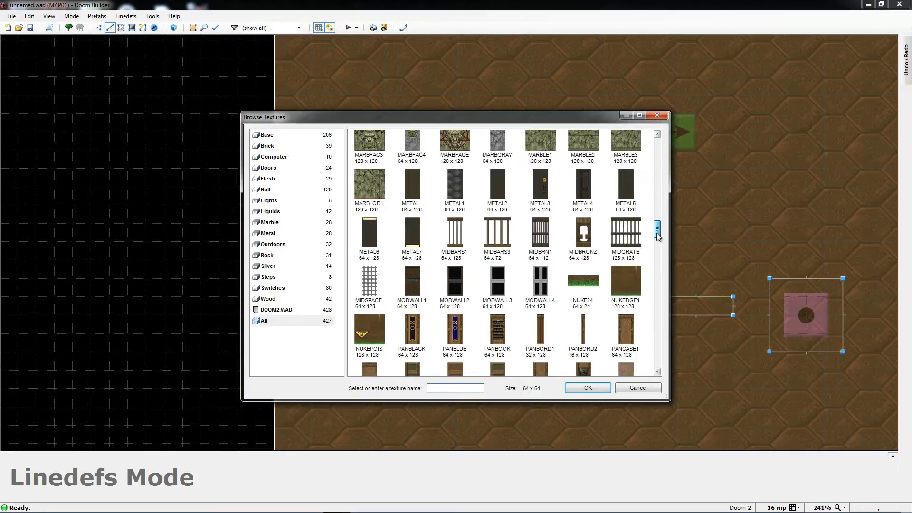
double_click(626, 234)
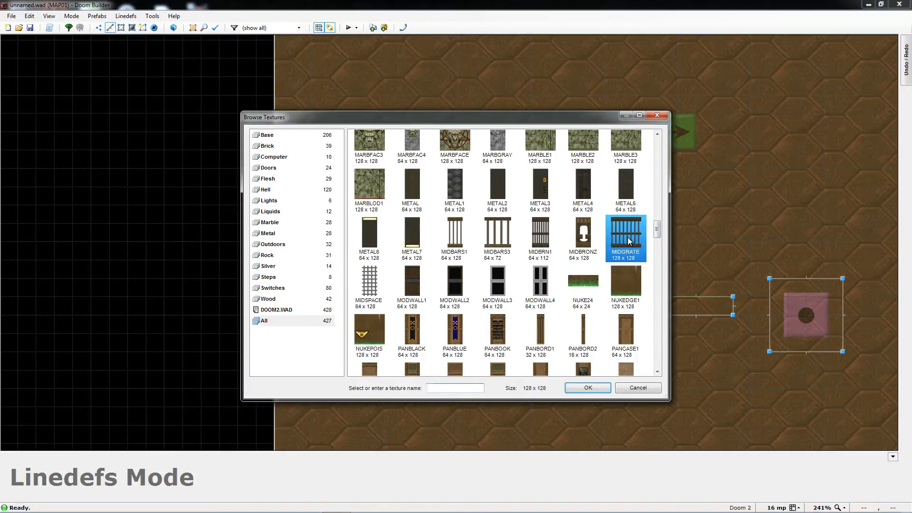
left_click(512, 357)
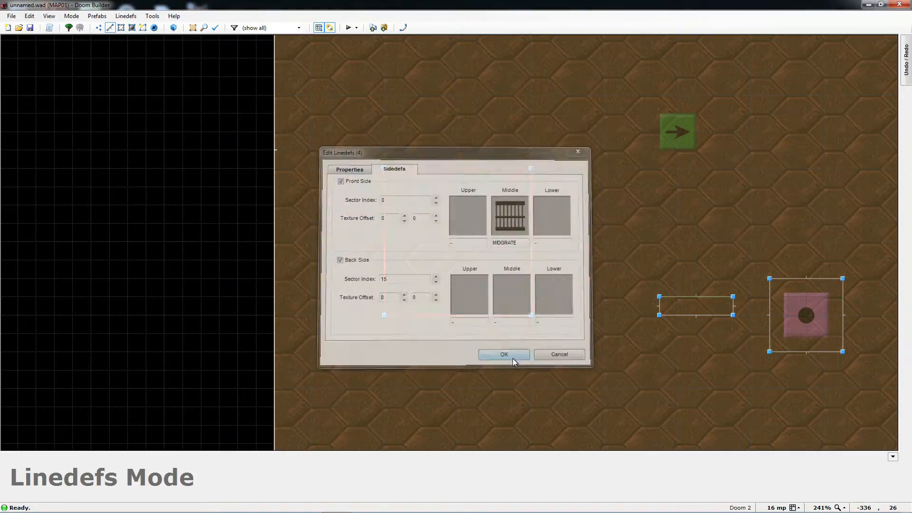
- Set the back middle texture of the same four linedefs to MIDGRATE as well
right_click(385, 242)
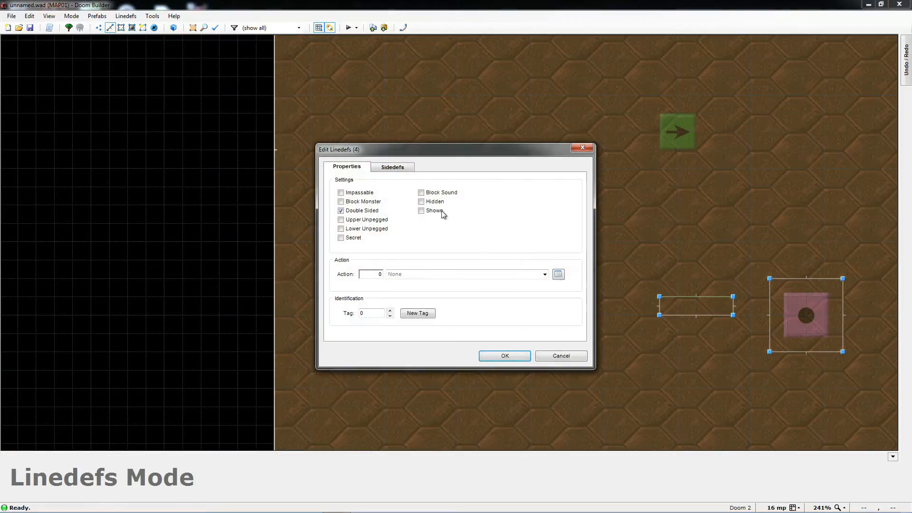
left_click(405, 168)
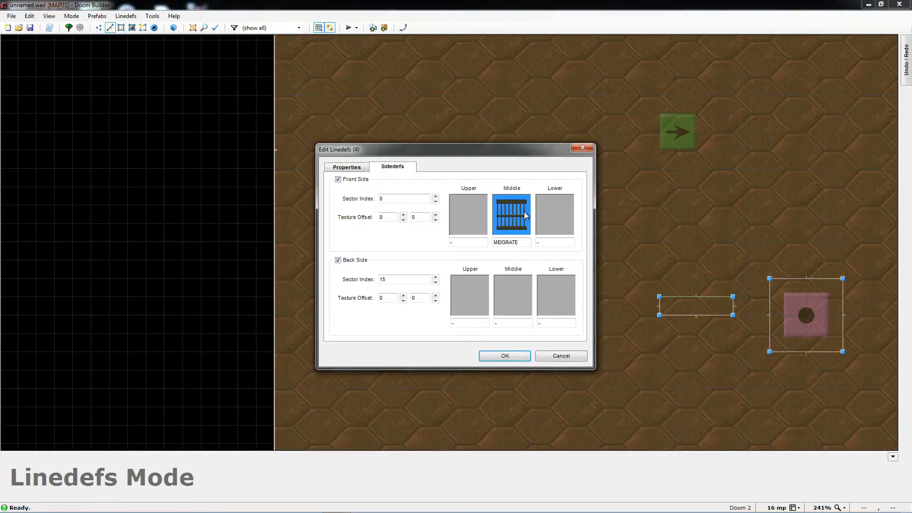
left_click(505, 305)
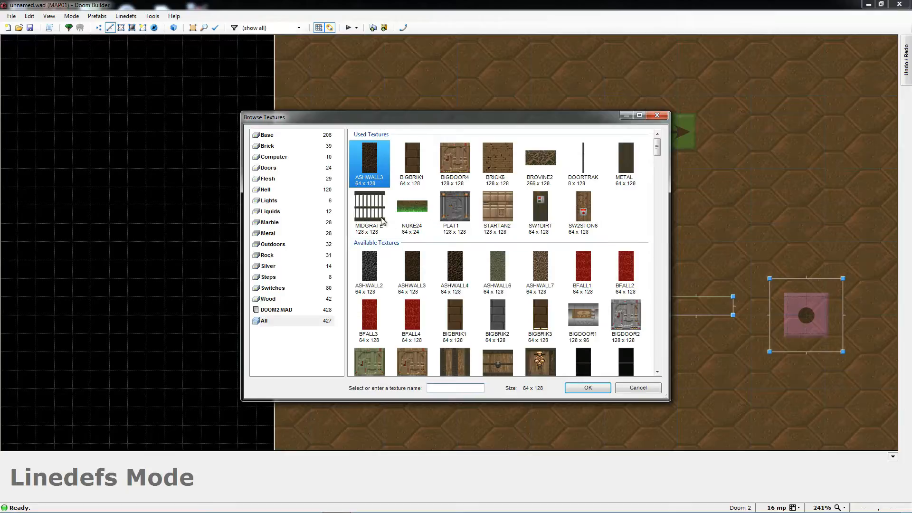
left_click(576, 387)
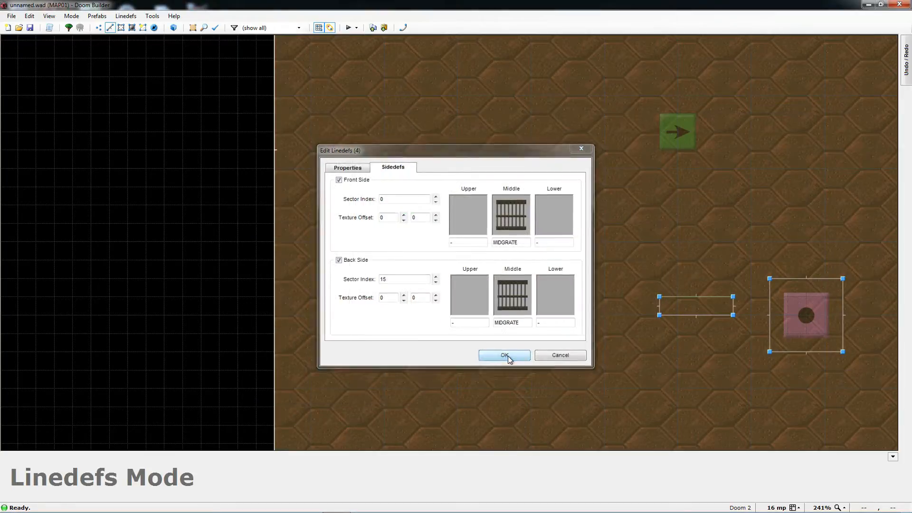
left_click(509, 356)
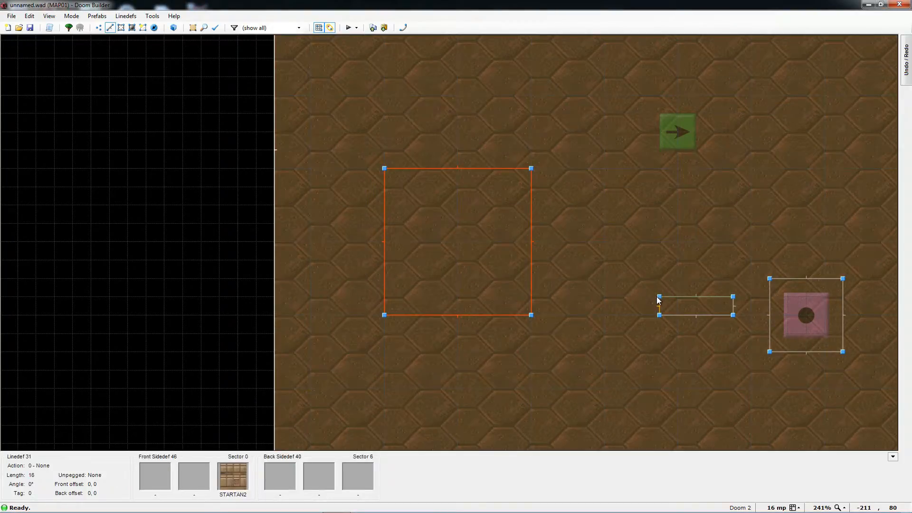
- In the 3D view, raise the cage sector's floor to 8 and lower its ceiling to 144
key("w")
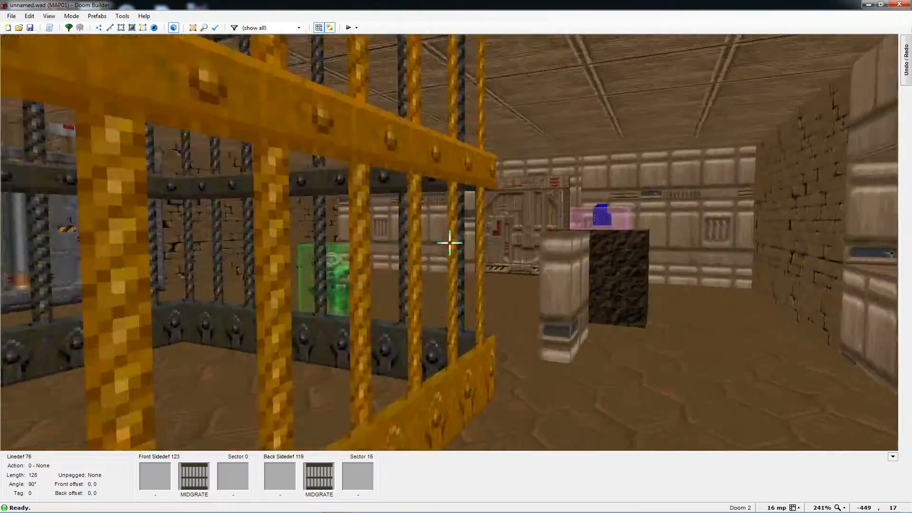
key("e")
key("f")
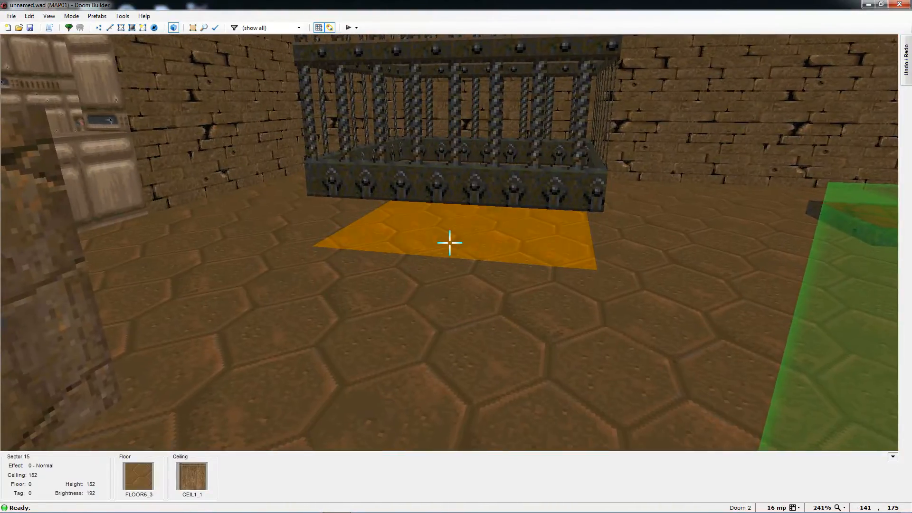
scroll(449, 243, "up", 1)
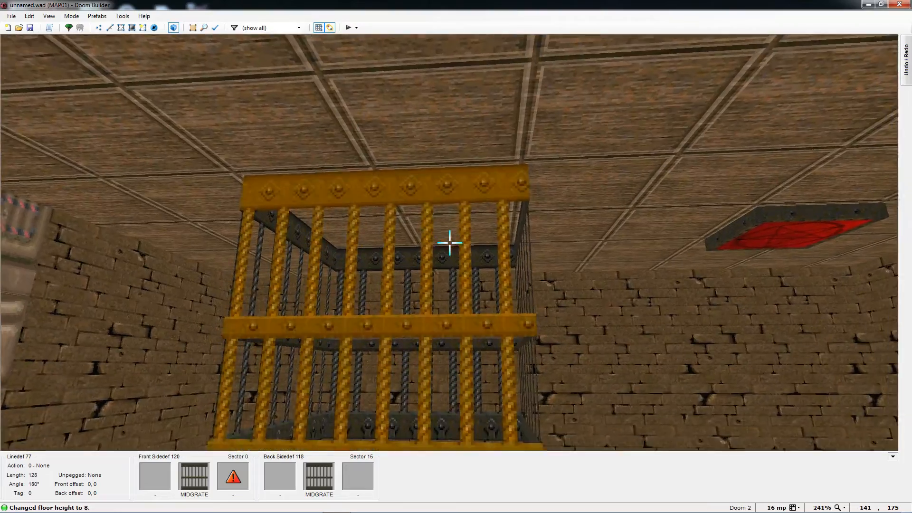
scroll(450, 242, "up", 1)
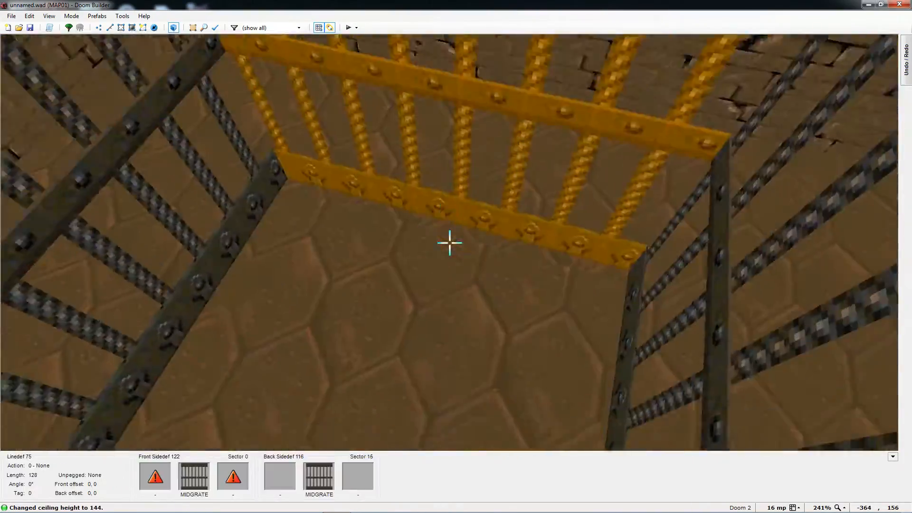
scroll(449, 243, "down", 1)
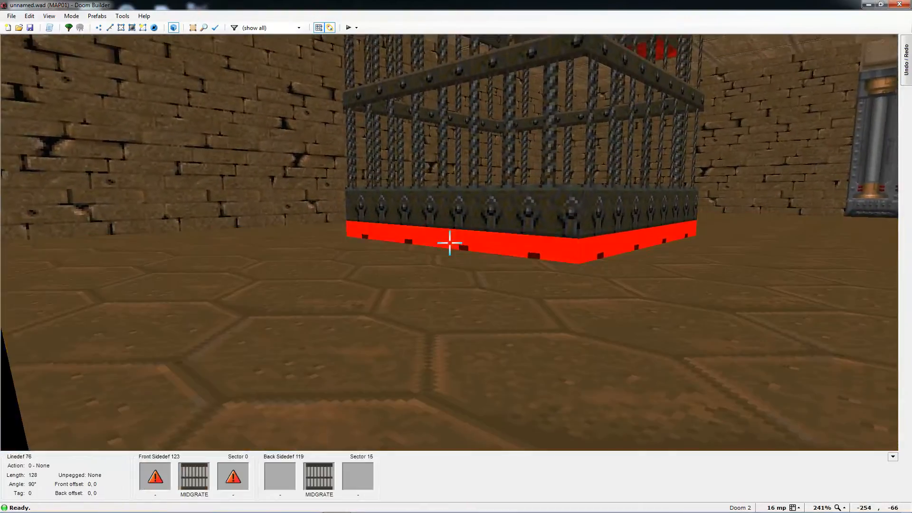
- Set the front upper and lower textures of the cage's four linedefs to METAL and apply the edit
key("e")
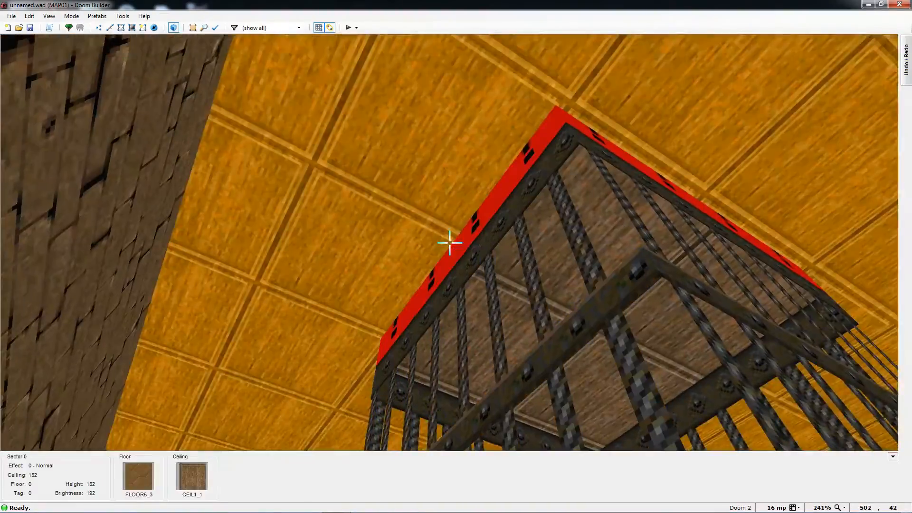
key("f")
key("f")
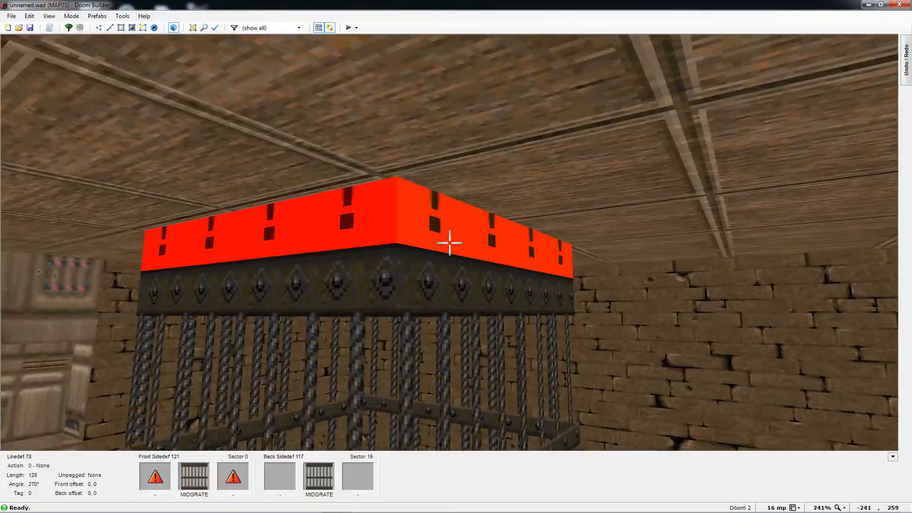
right_click(449, 243)
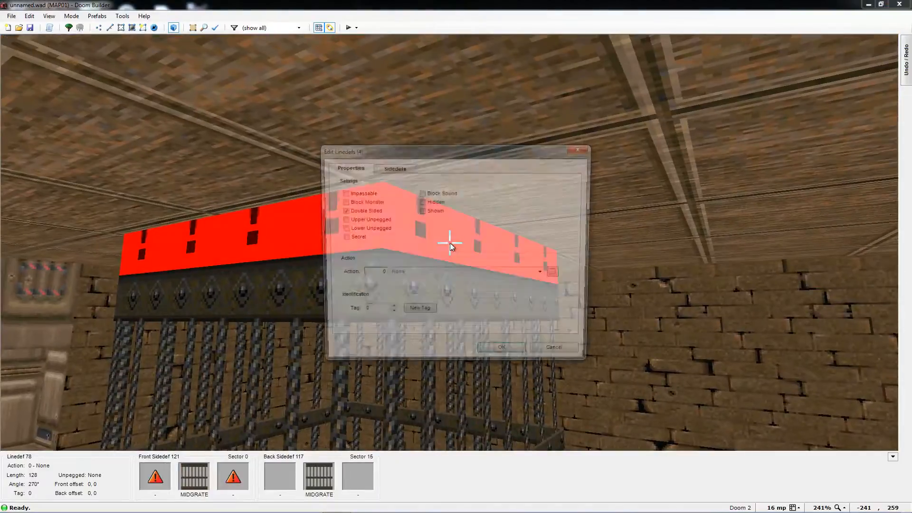
left_click(394, 167)
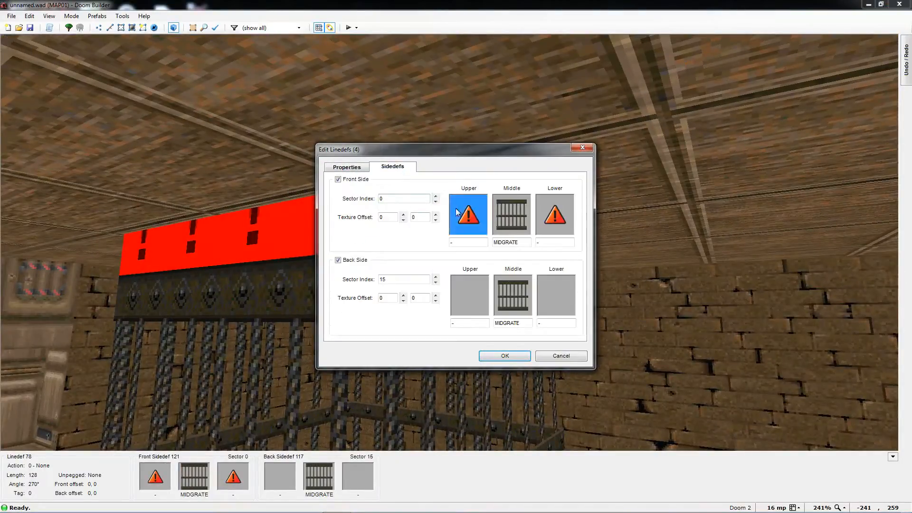
left_click(468, 213)
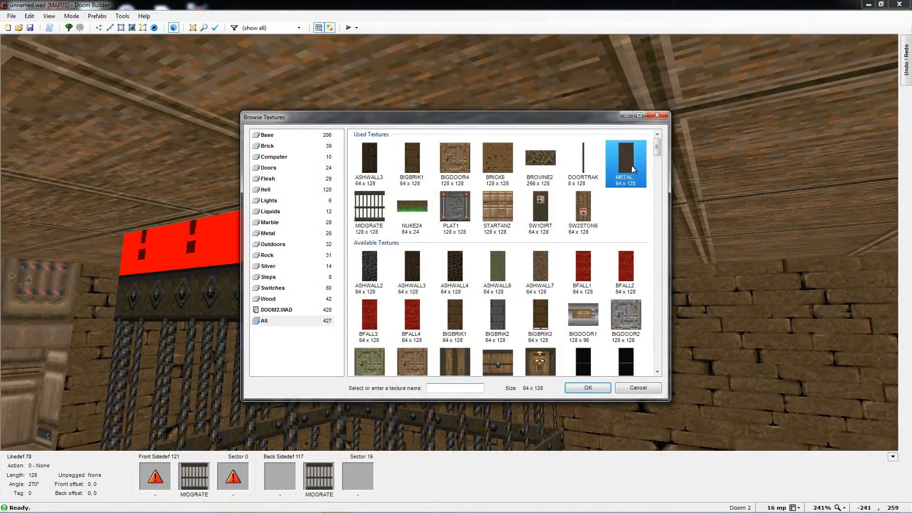
double_click(632, 170)
left_click(554, 217)
double_click(635, 173)
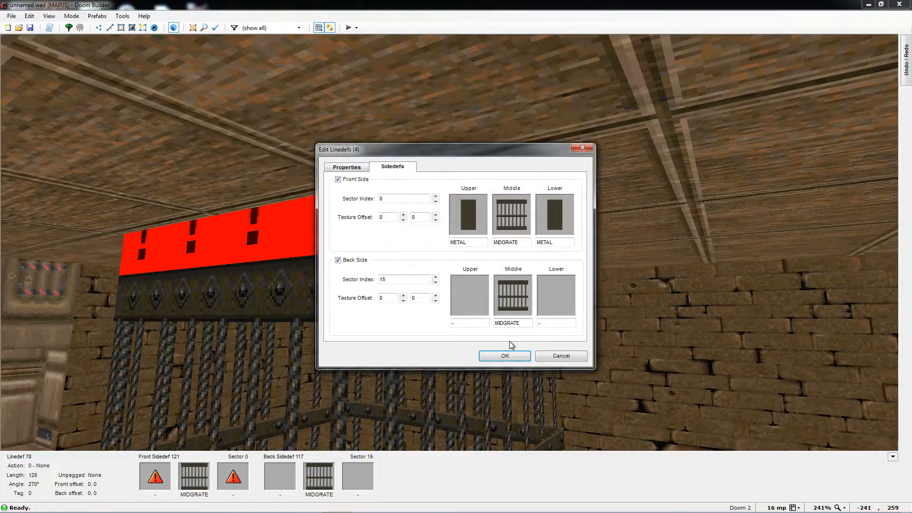
left_click(505, 355)
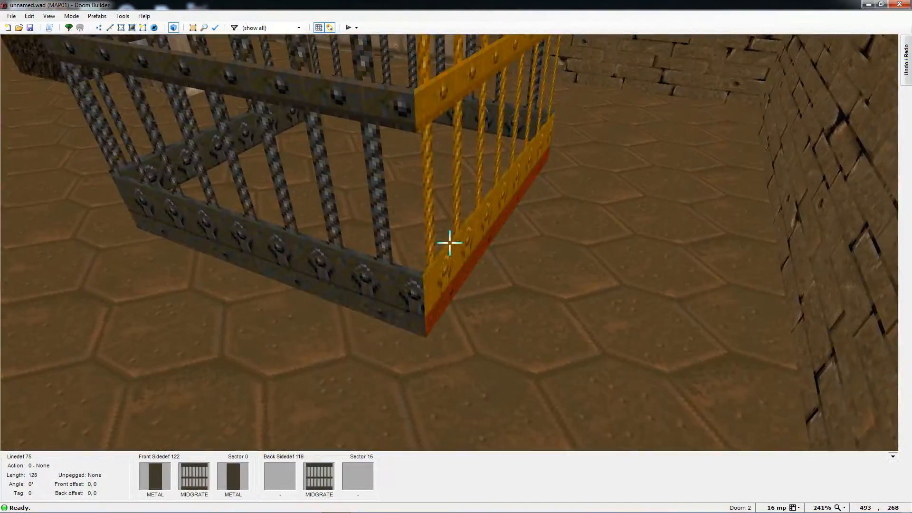
- Return from the 3D view to the map and flag the cage's four linedefs as Impassable
key("e")
key("f")
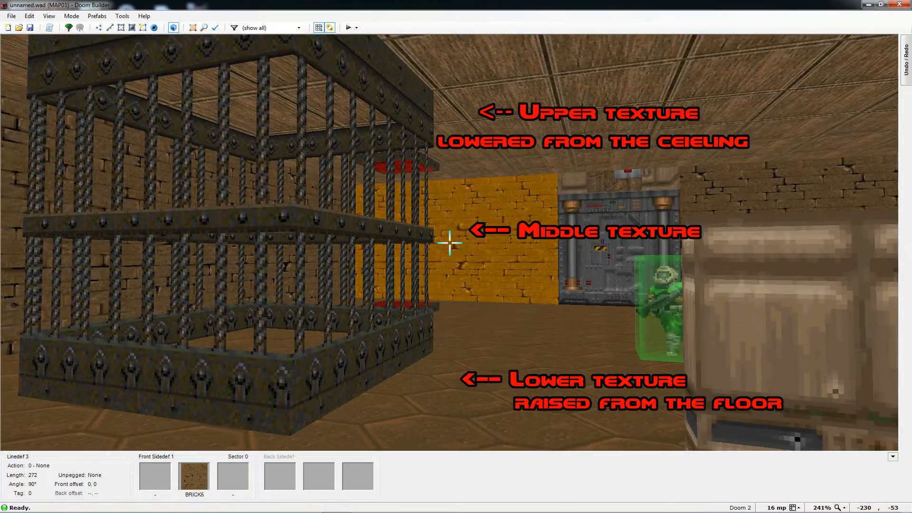
key("e")
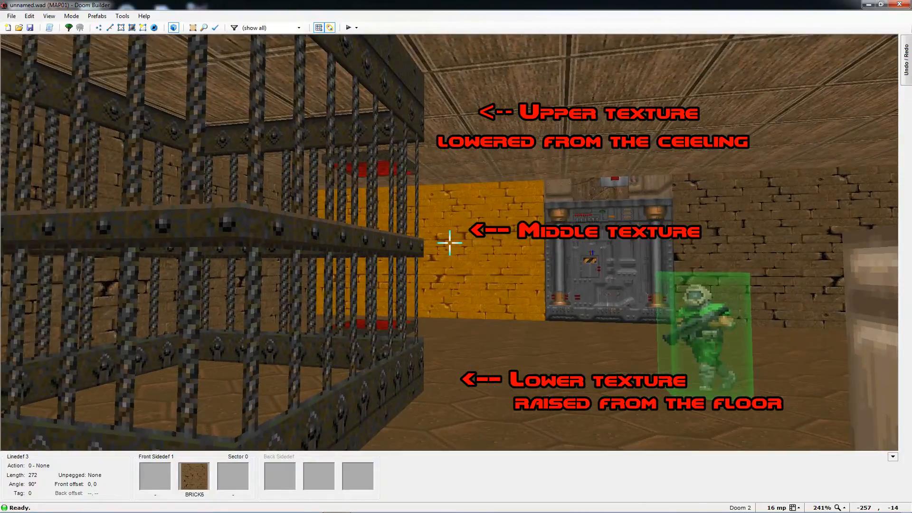
key("w")
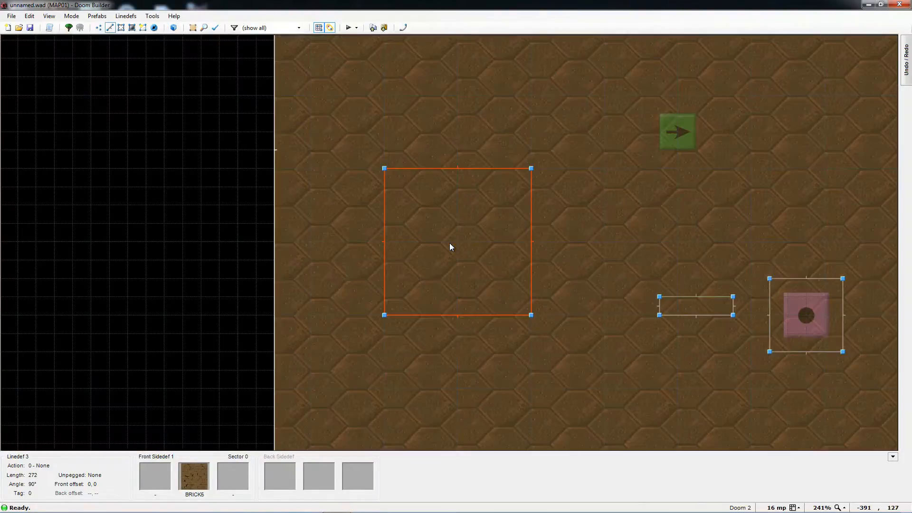
right_click(534, 225)
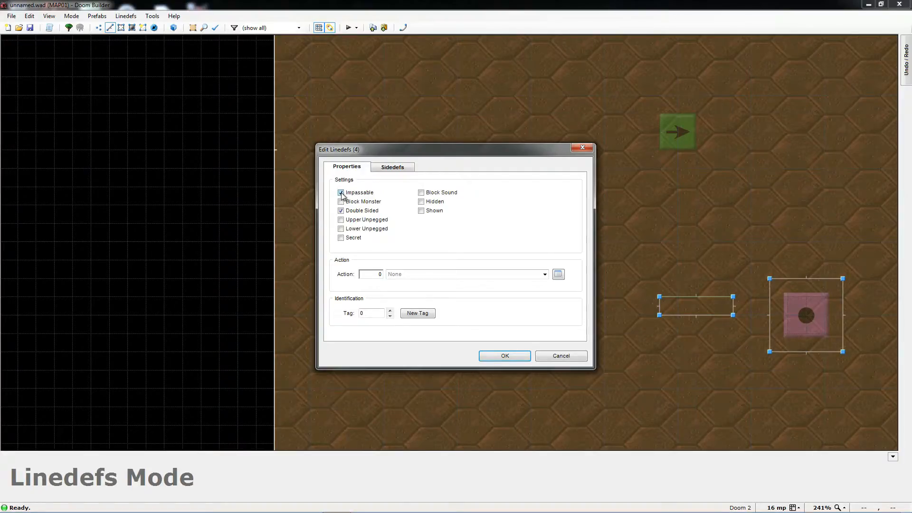
left_click(517, 358)
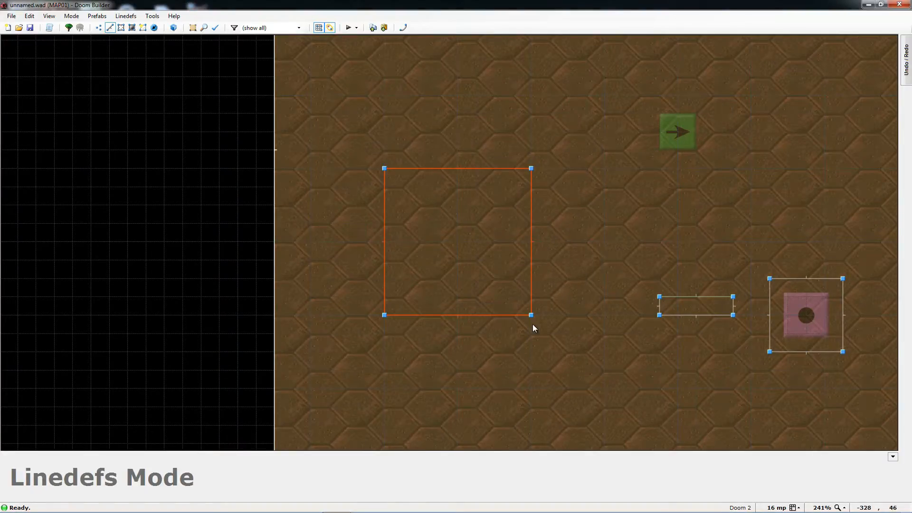
- Place a Demon monster at the centre of the cage in Things Mode
key("t")
right_click(454, 246)
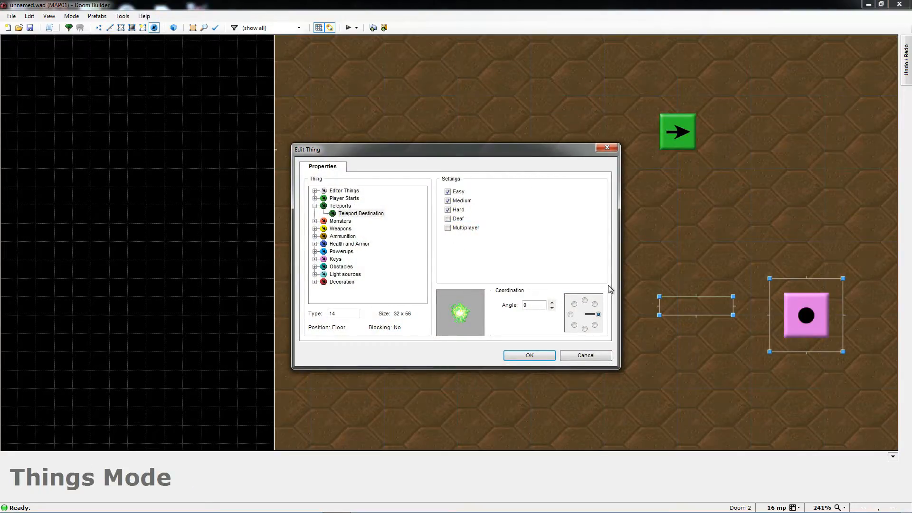
left_click(315, 221)
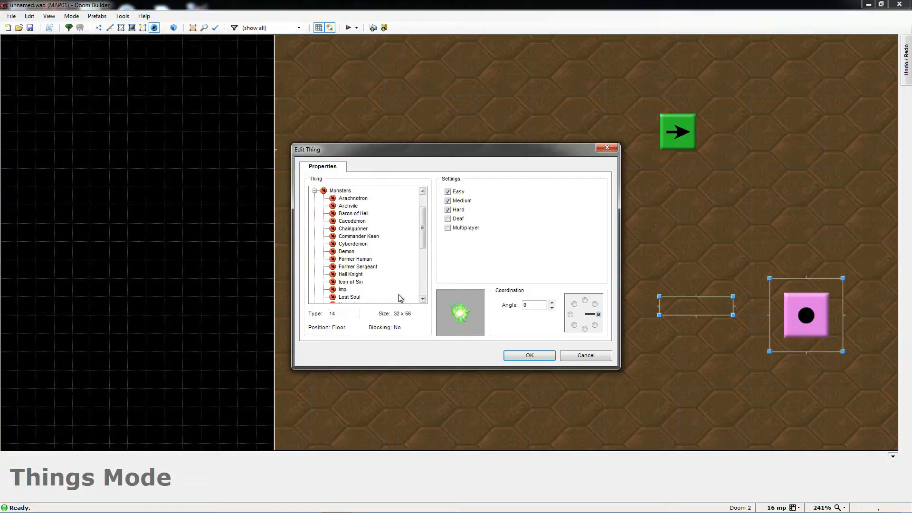
left_click(347, 252)
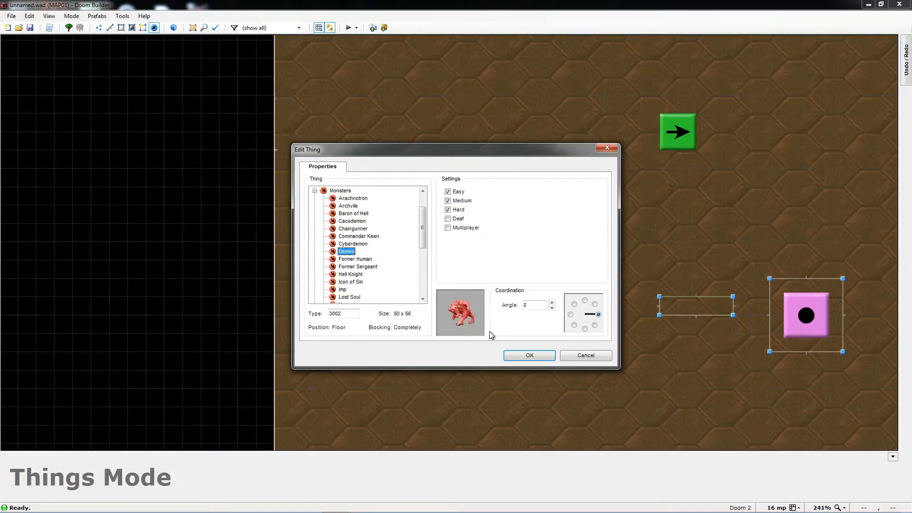
left_click(529, 357)
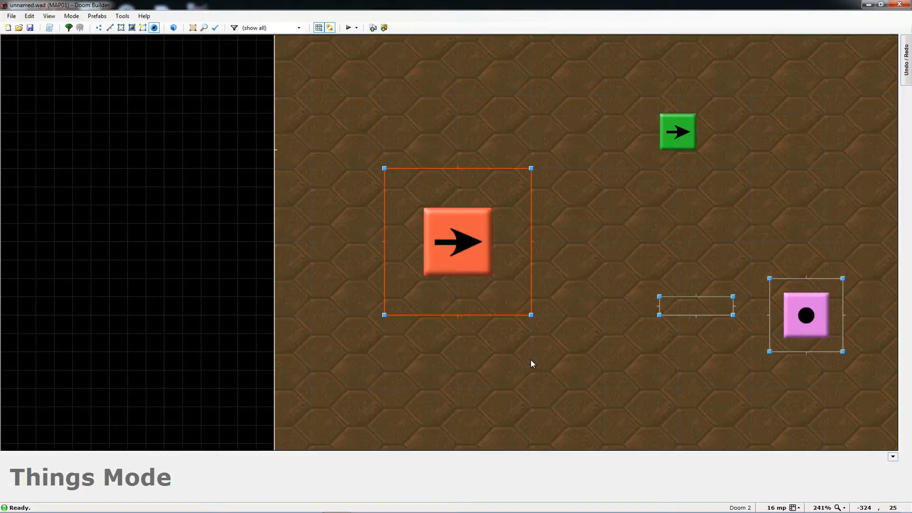
- Playtest the map and examine the cage and its Demon from several sides and up close
scroll(569, 362, "down", 3)
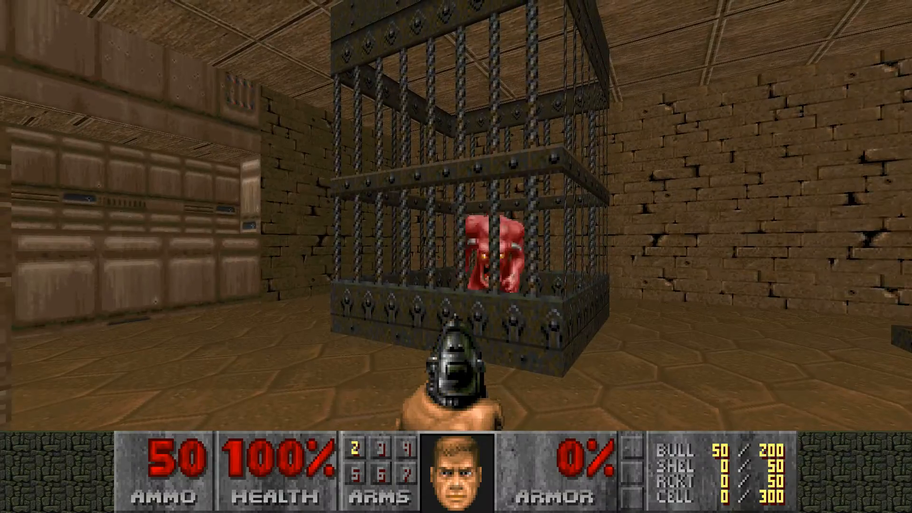
key("w")
key("a")
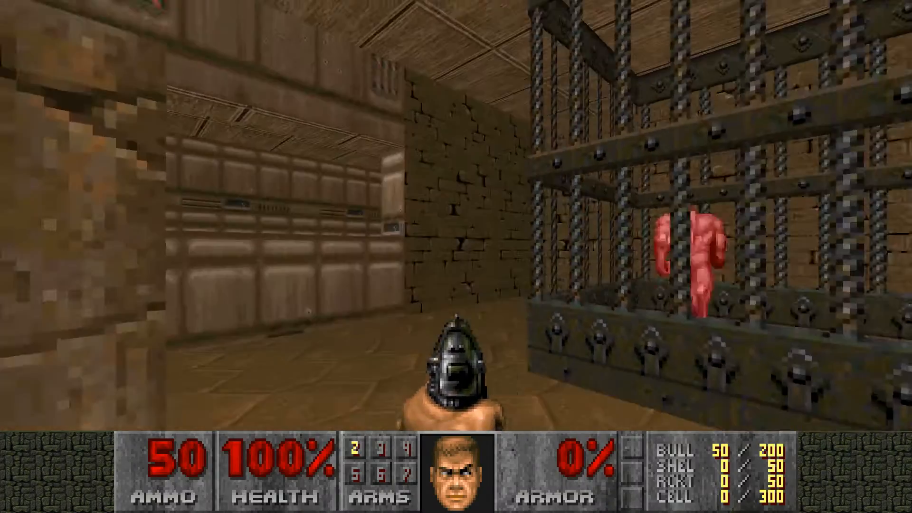
key("d")
key("w")
key("s")
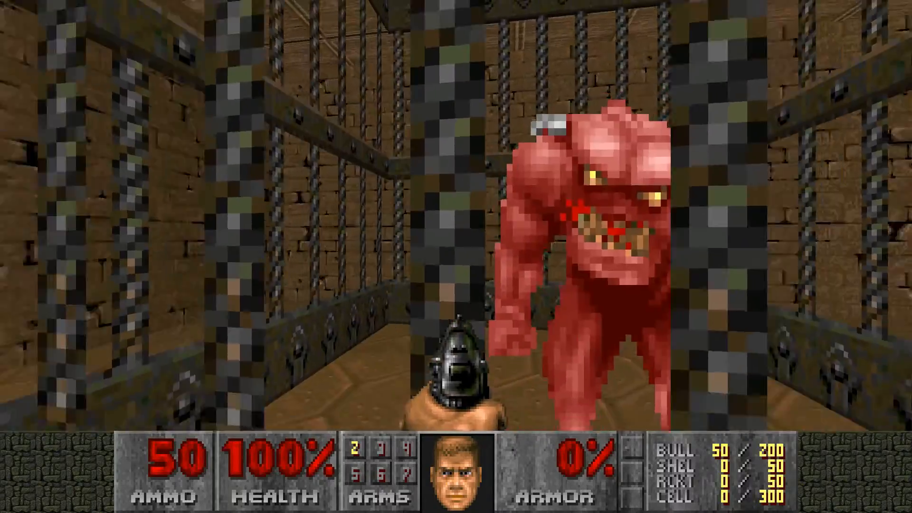
key("d")
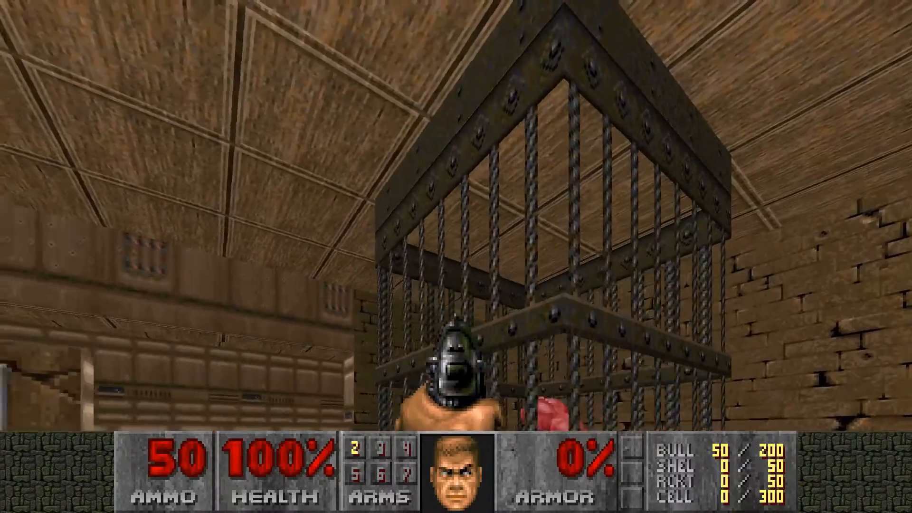
key("a")
key("s")
key("d")
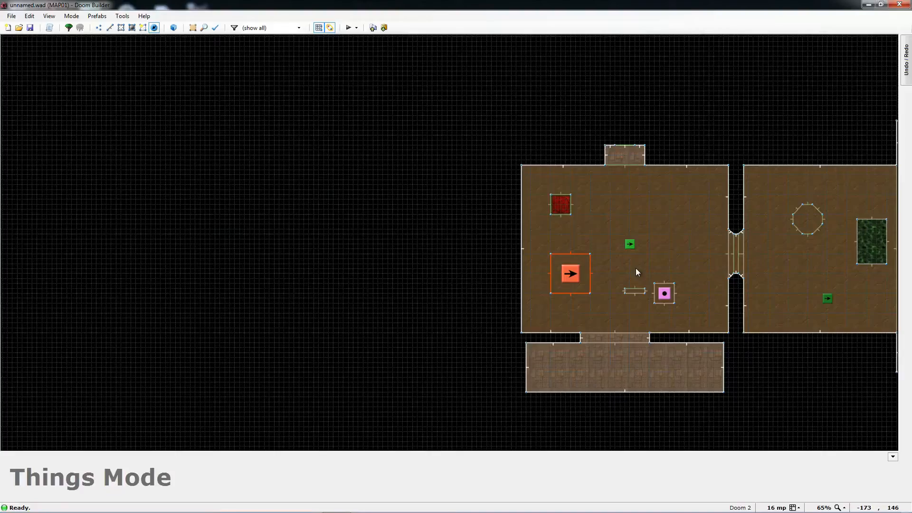
key("Right")
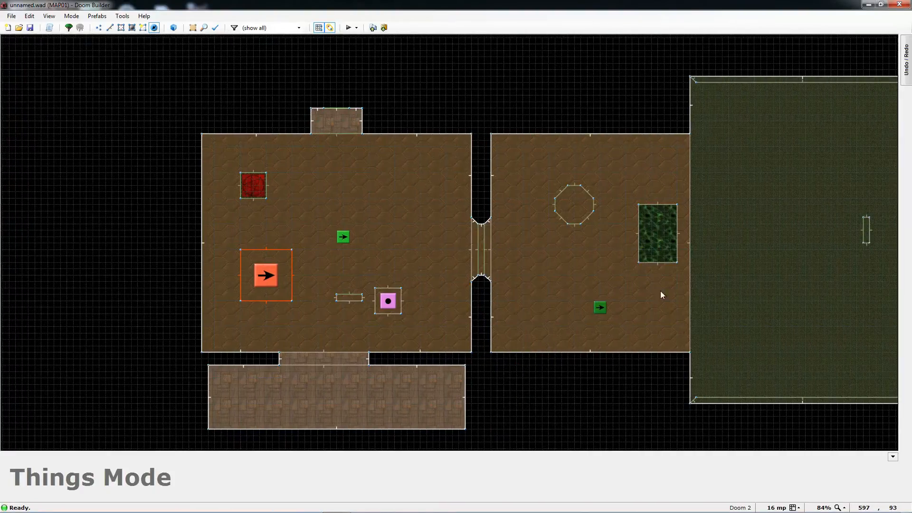
key("Right")
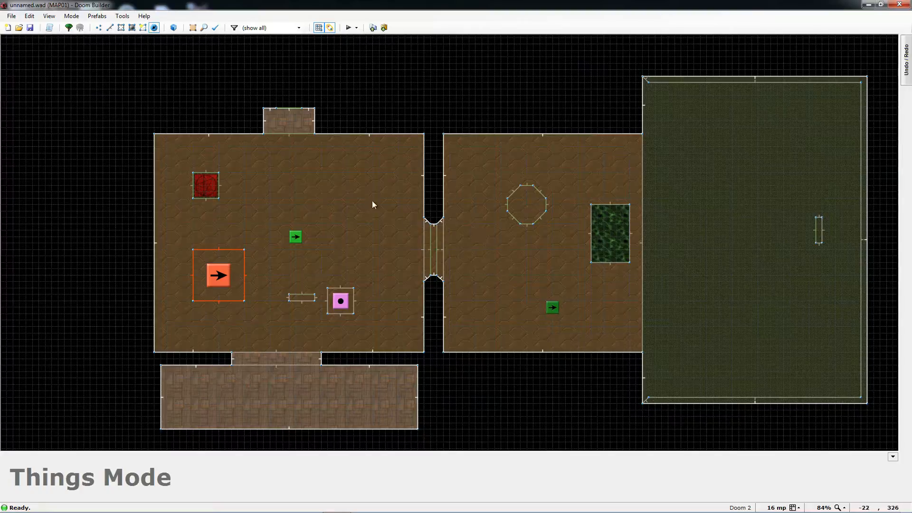
right_click(298, 168)
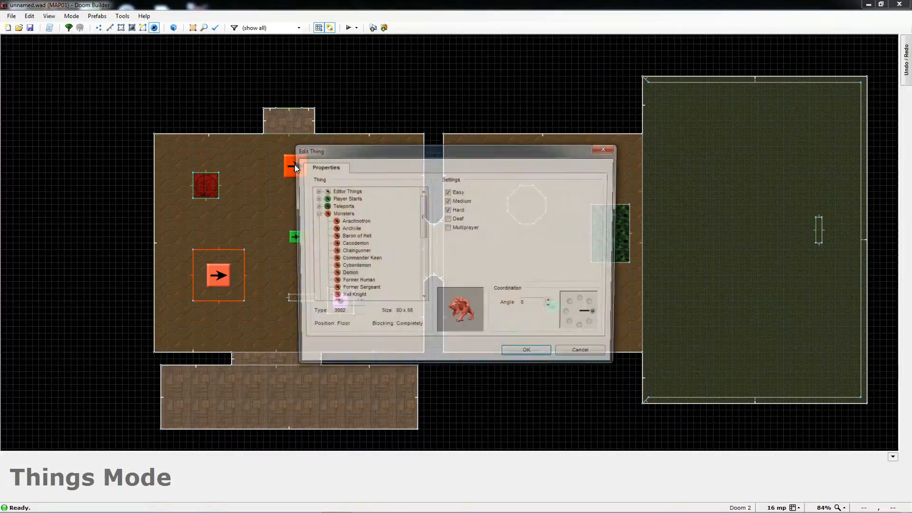
left_click(584, 352)
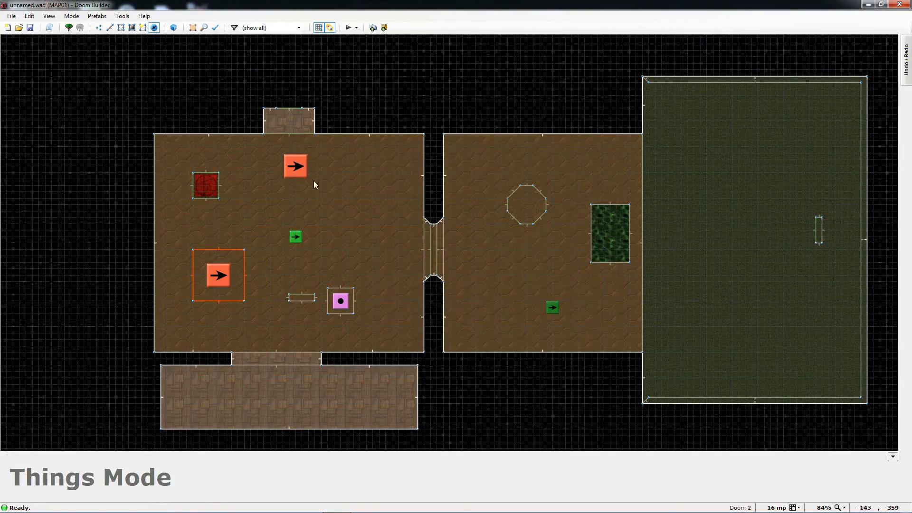
key("Delete")
- Draw a closed rectangle 288 wide by 128 high in the first room, just south of its northern alcove
key("l")
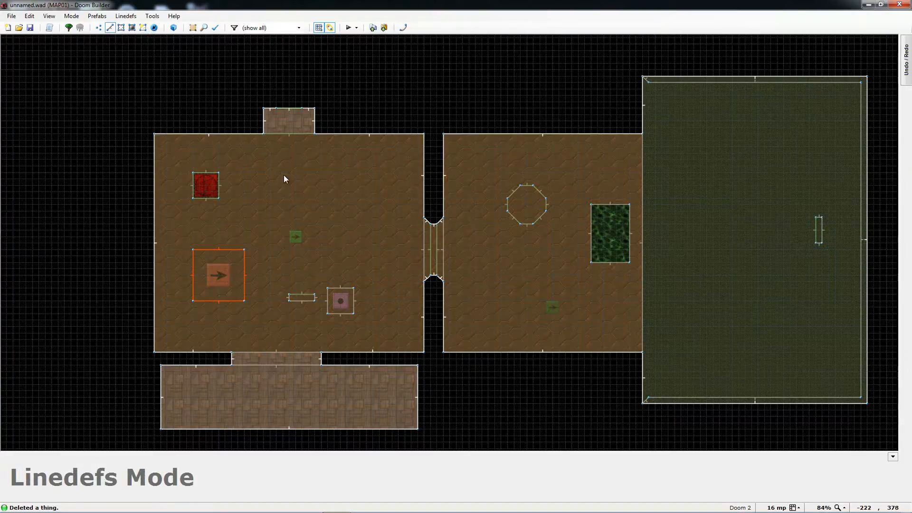
right_click(263, 154)
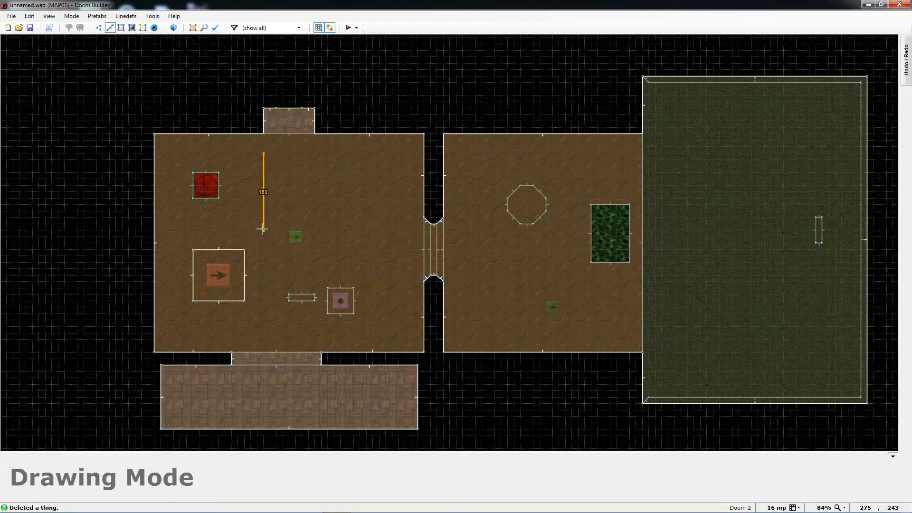
left_click(264, 205)
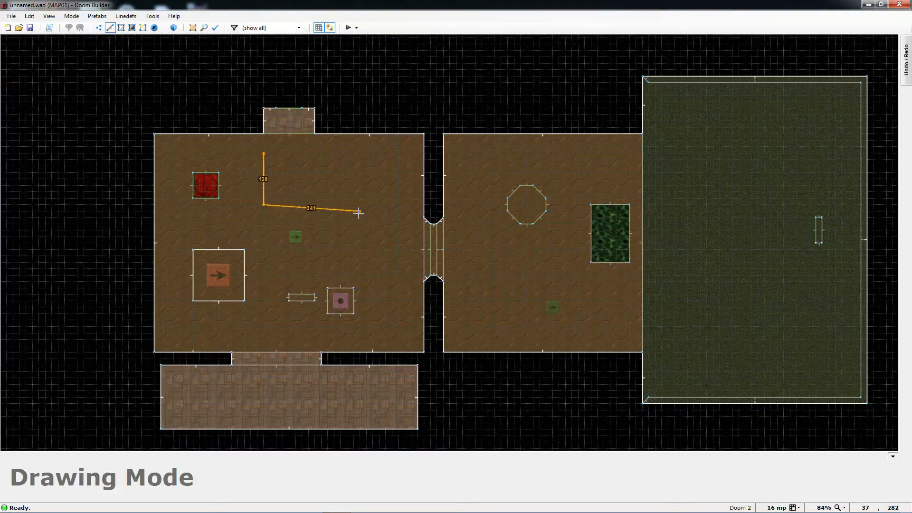
left_click(380, 205)
left_click(379, 153)
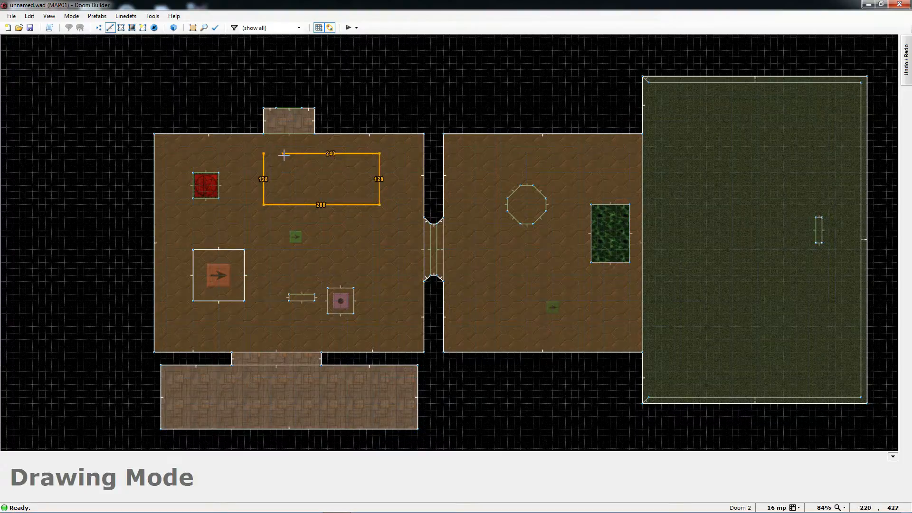
left_click(268, 154)
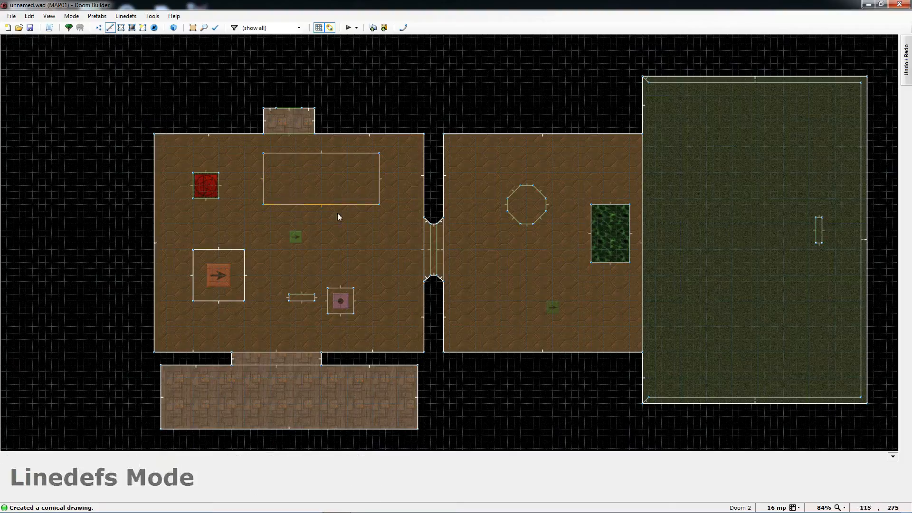
- Set the ceiling height of the new rectangular sector to 168
key("s")
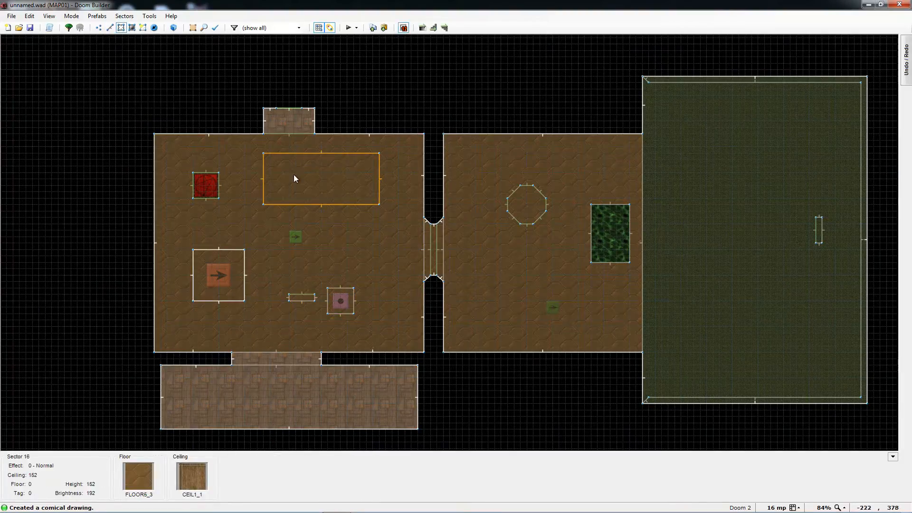
right_click(333, 180)
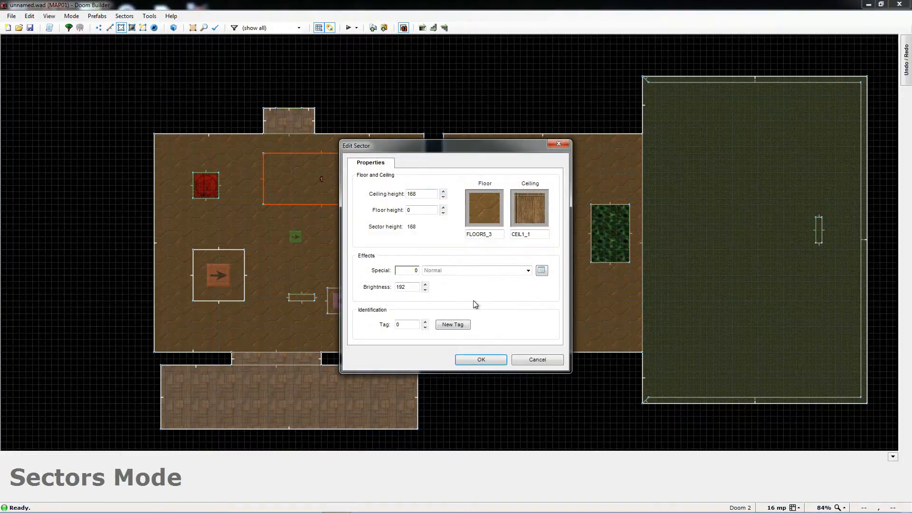
left_click(480, 359)
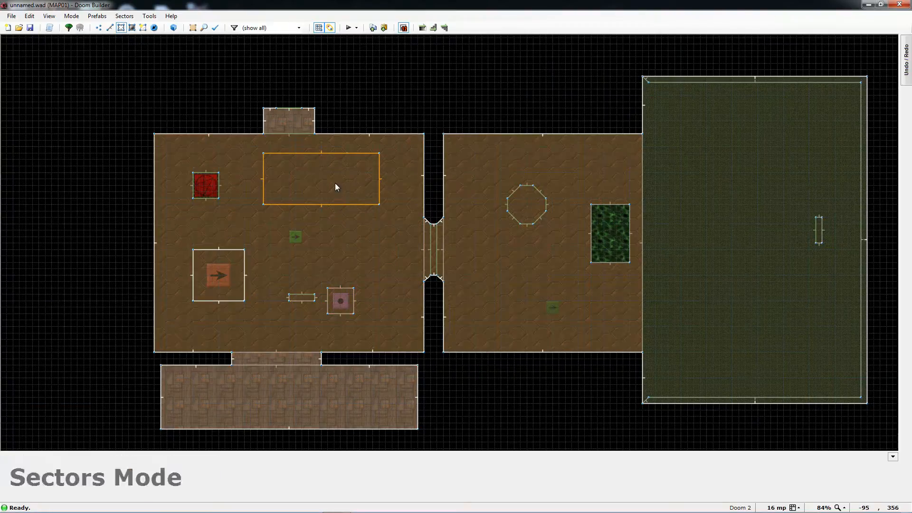
- Change the ceiling flat of the new rectangular sector in the first room to F_SKY1
left_click(334, 176)
right_click(333, 175)
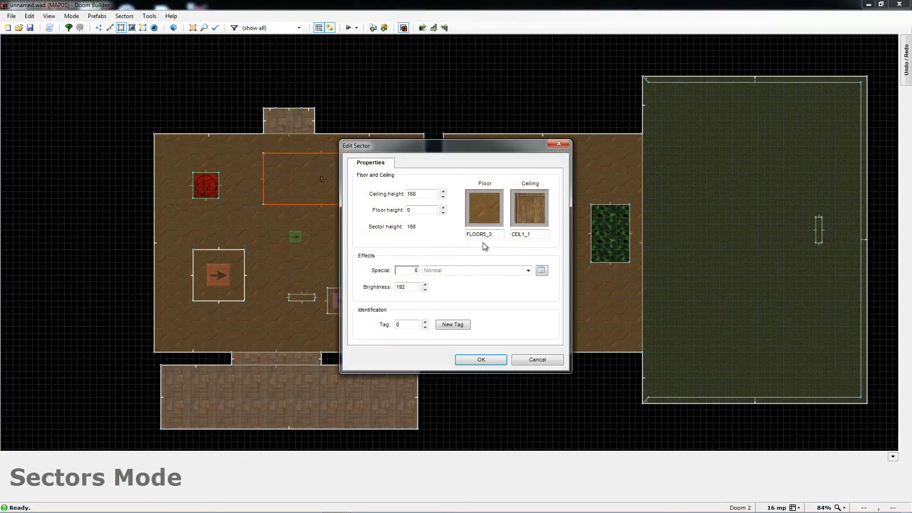
left_click(480, 205)
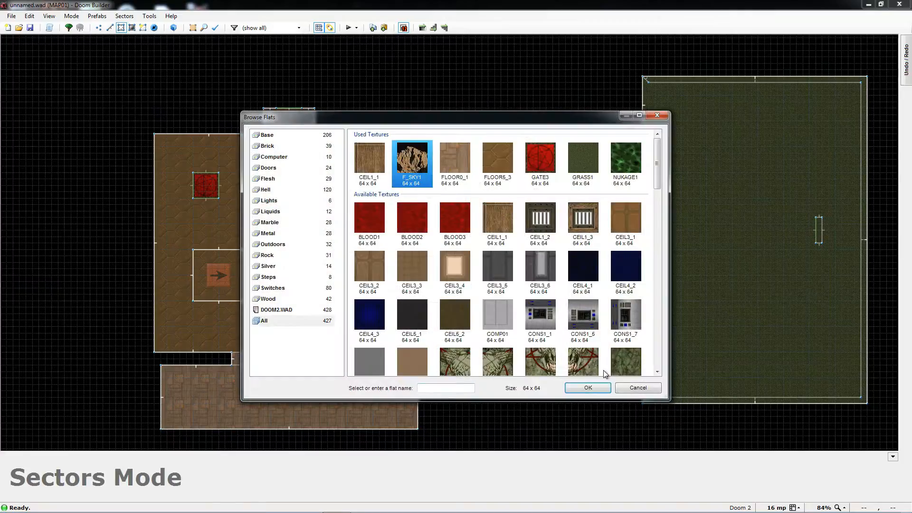
left_click(594, 387)
left_click(470, 357)
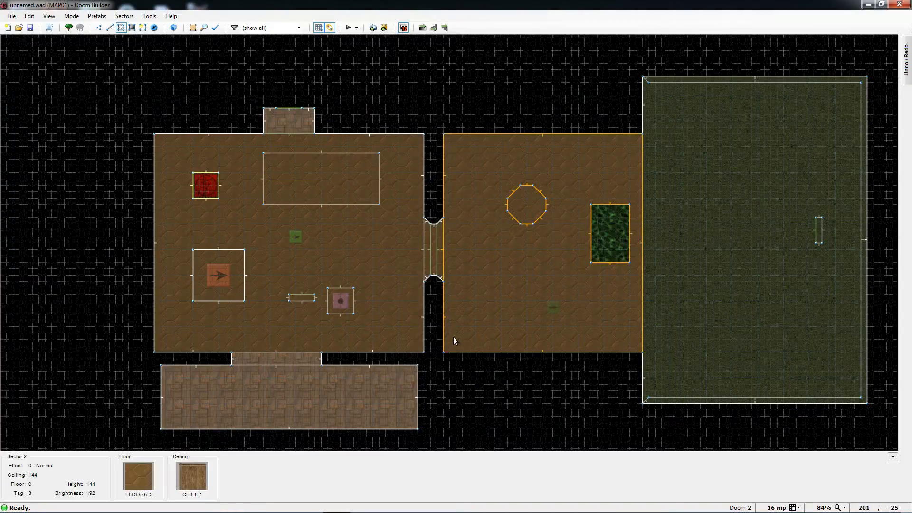
- Apply the BRICK5 texture to the missing upper sidedefs of the skylight rectangle's four linedefs
key("l")
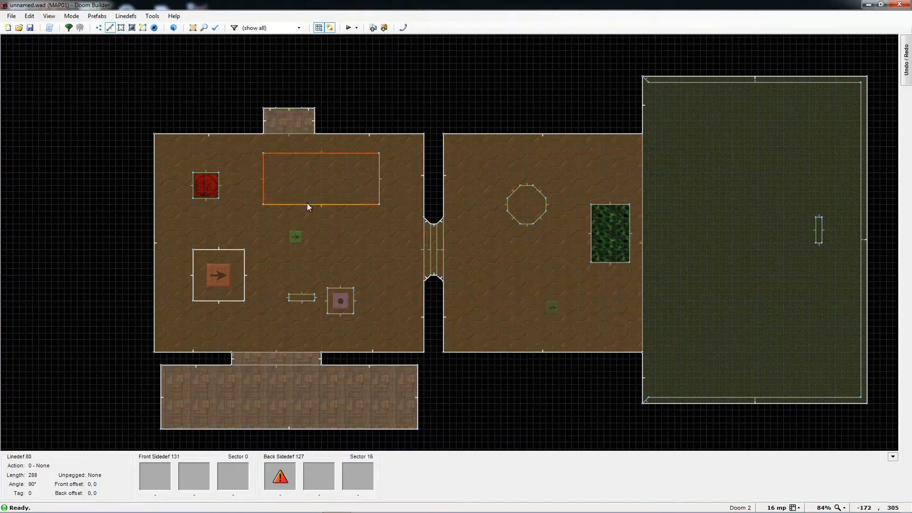
right_click(381, 184)
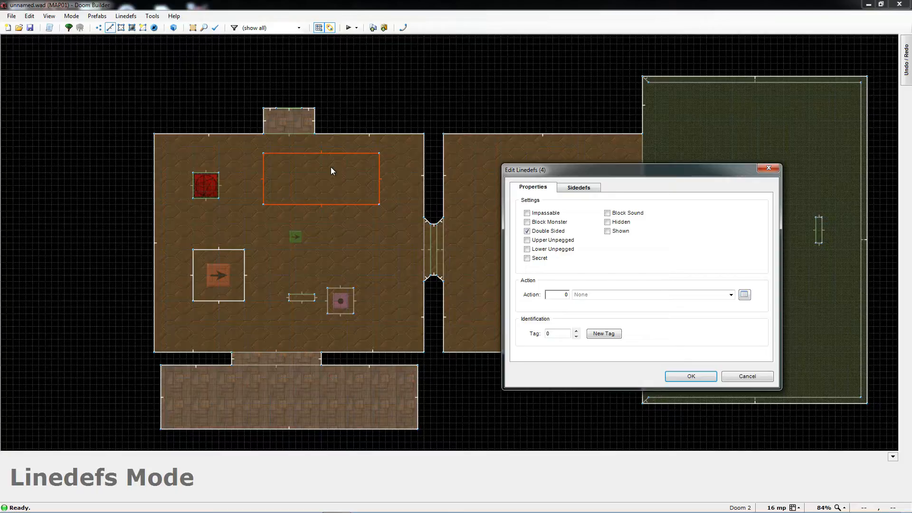
left_click(579, 187)
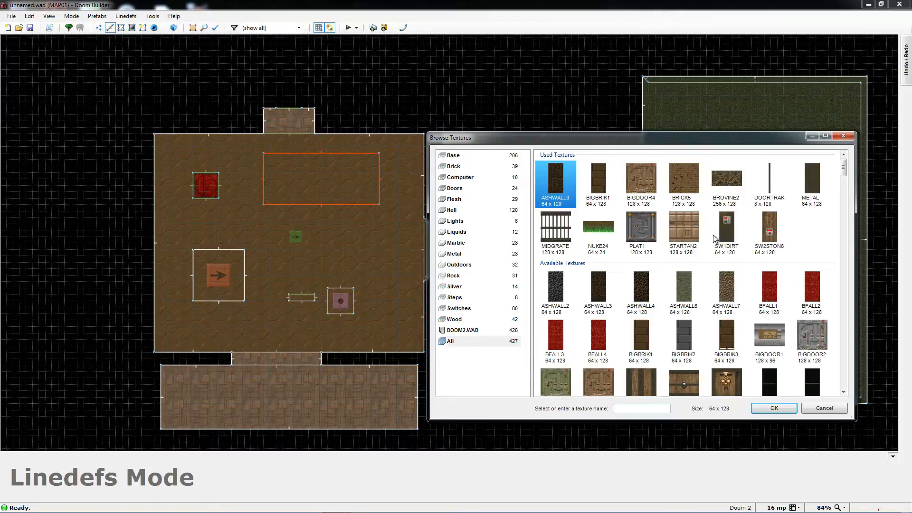
double_click(686, 184)
left_click(690, 376)
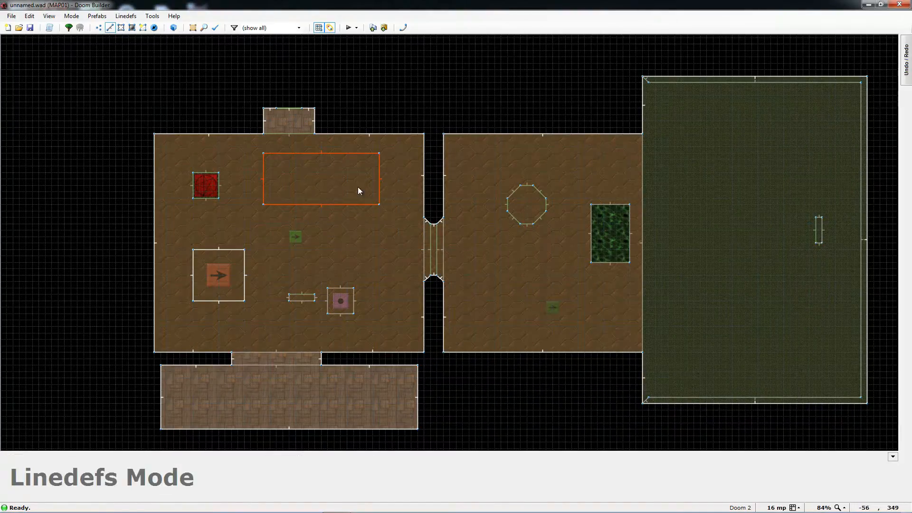
- Raise the skylight sector's brightness above that of the surrounding room
key("s")
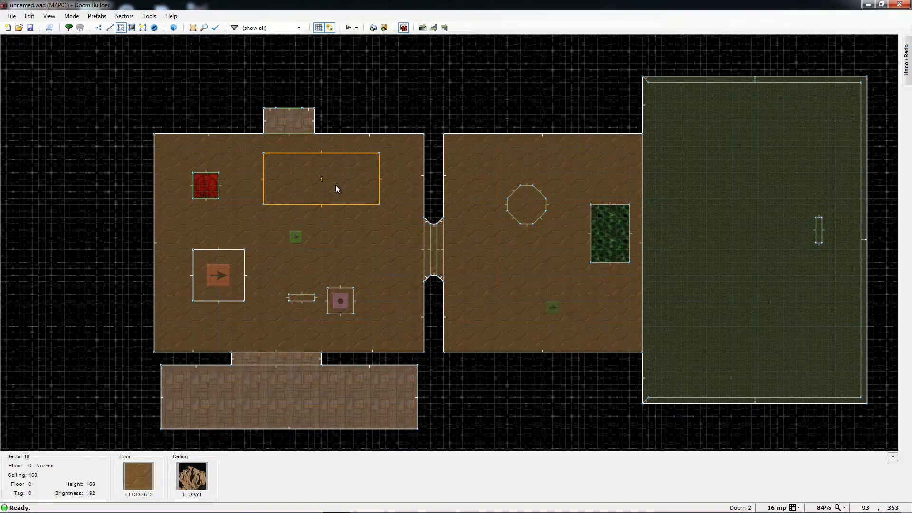
right_click(317, 185)
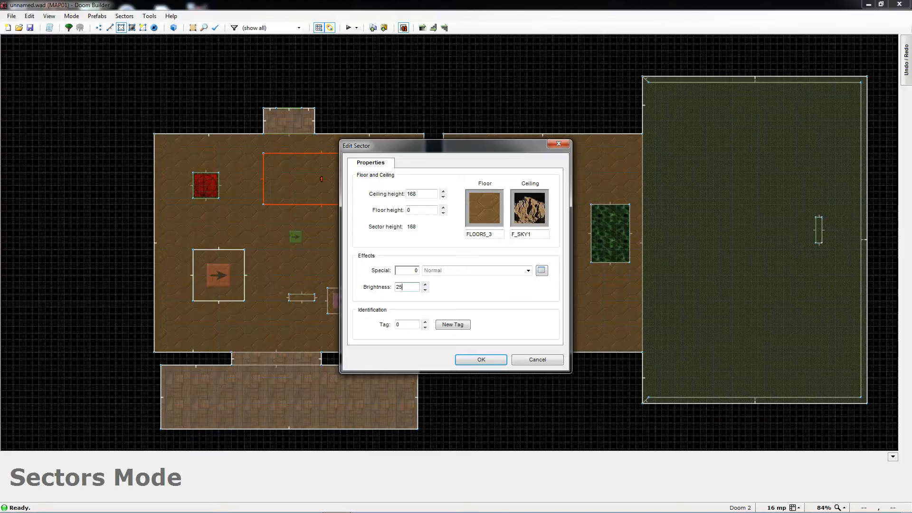
left_click(477, 360)
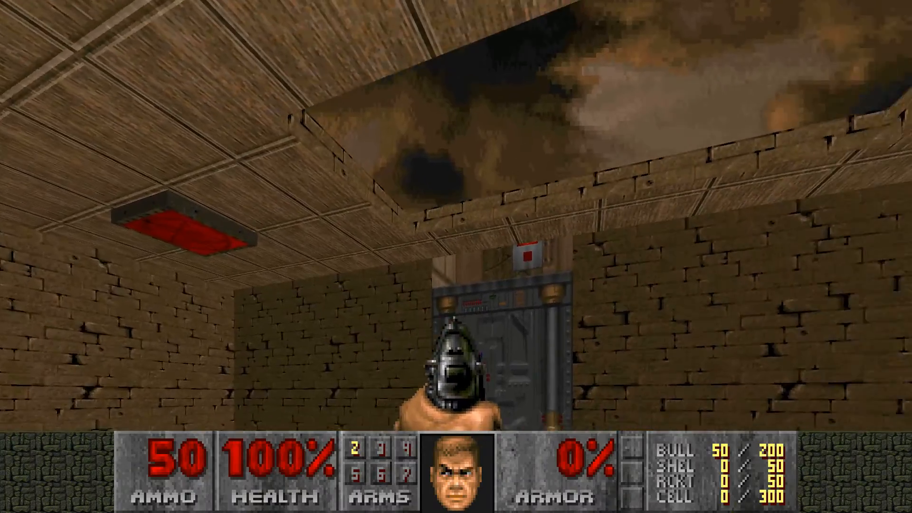
- Playtest the map and examine the skylight, its brick edges and the sky from several spots in the first room
key("w")
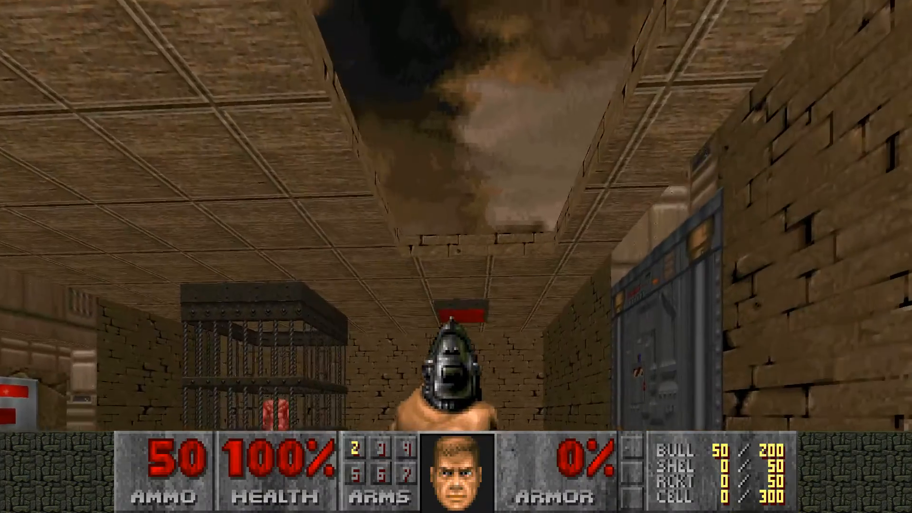
key("w")
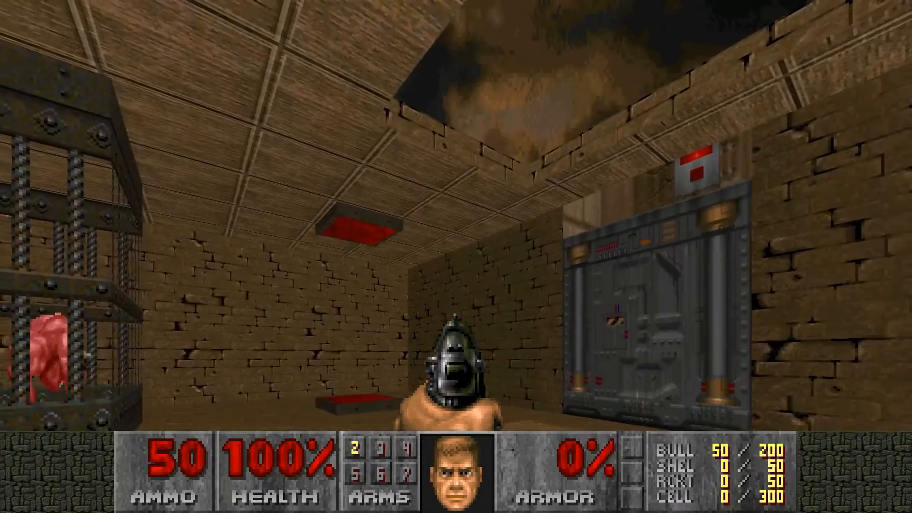
key("s")
key("w")
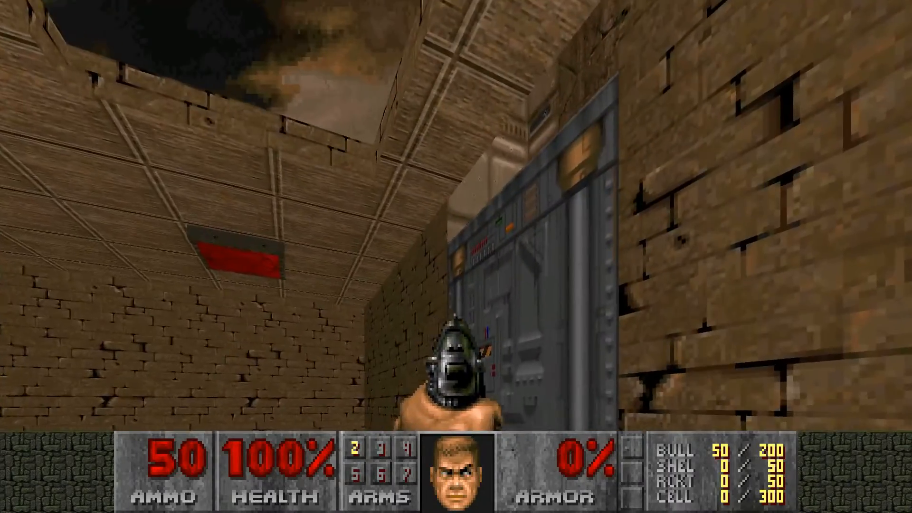
key("w")
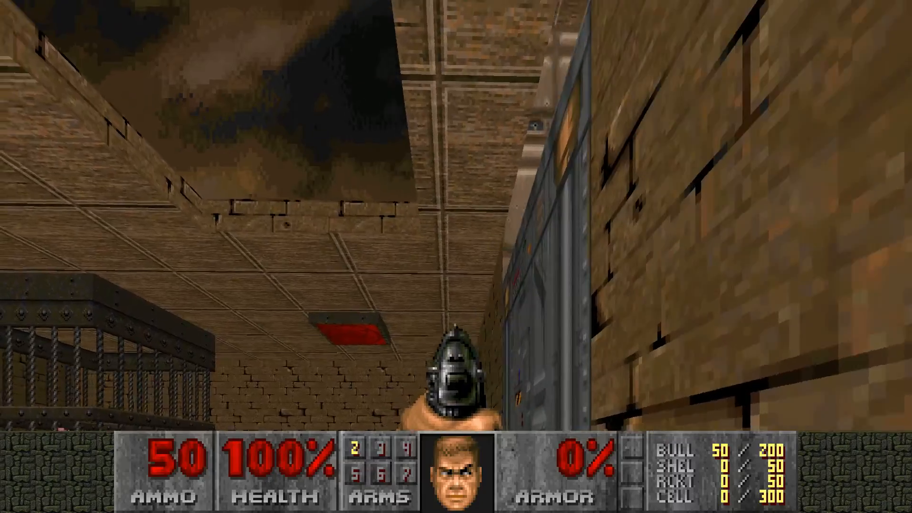
key("w")
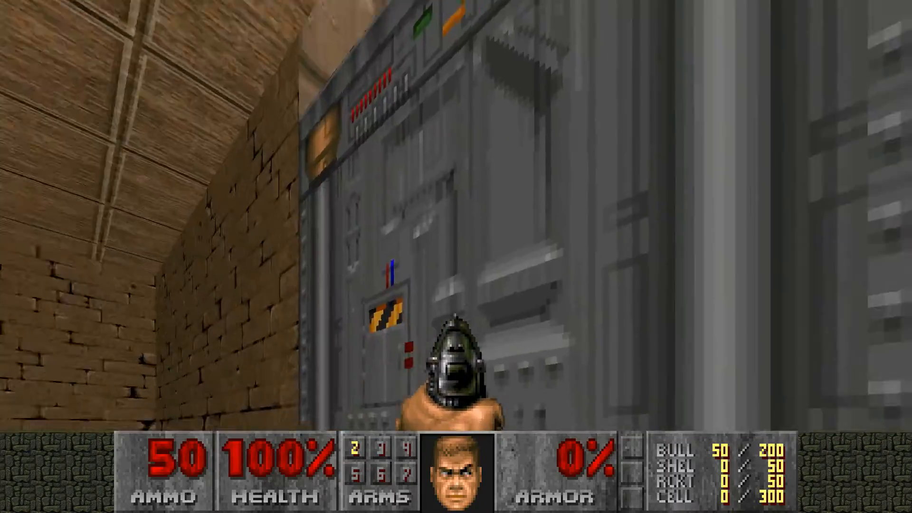
key("w")
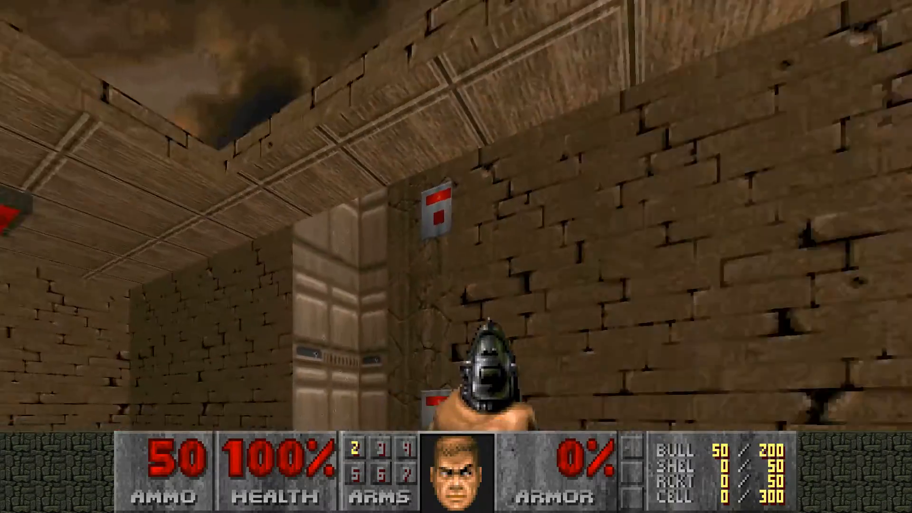
key("w")
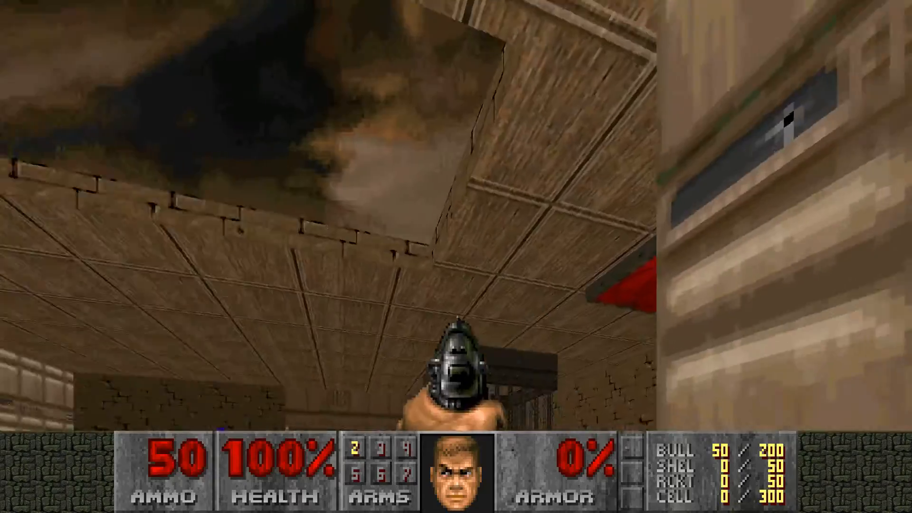
key("w")
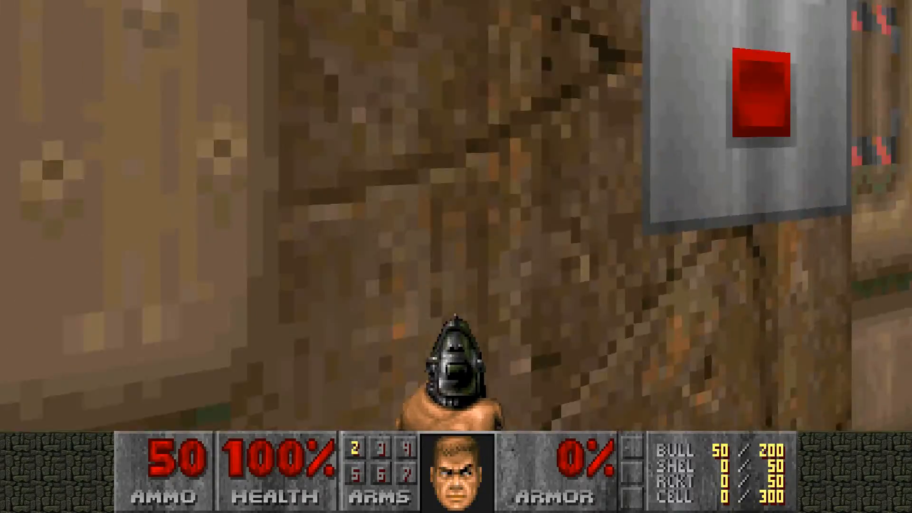
key("w")
key("s")
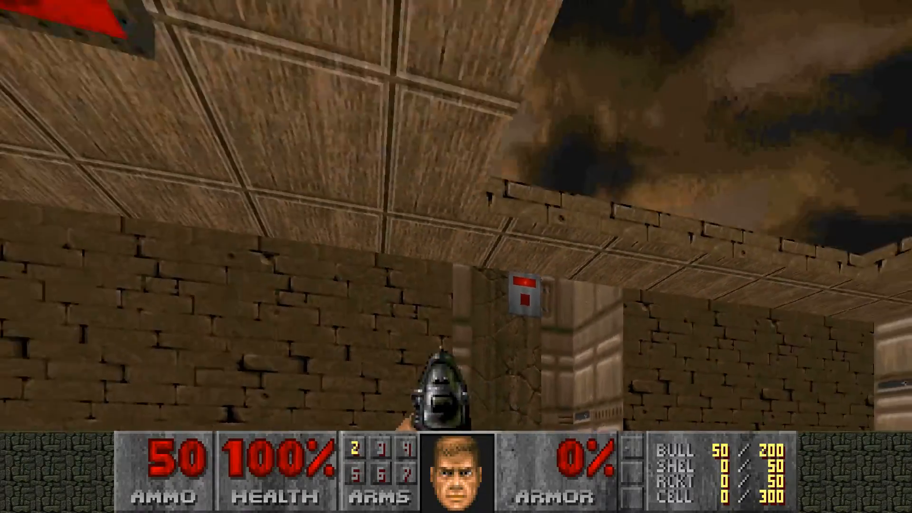
key("w")
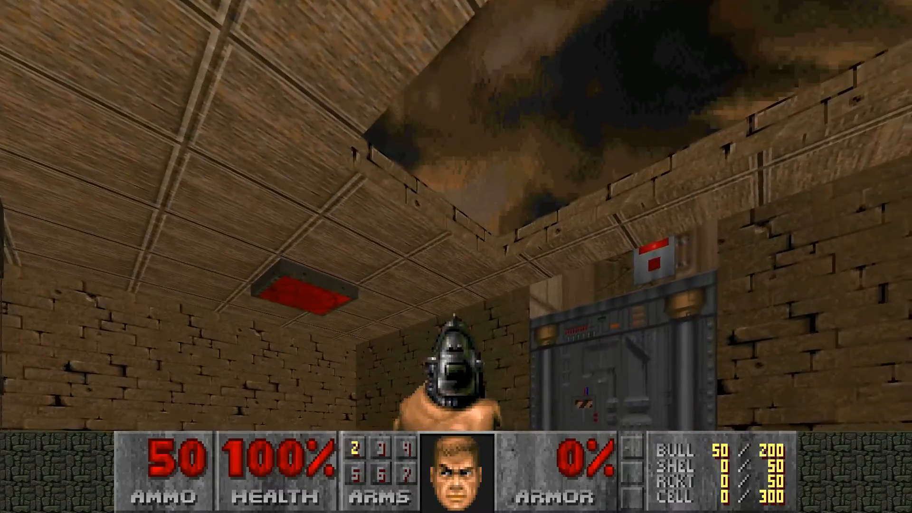
key("d")
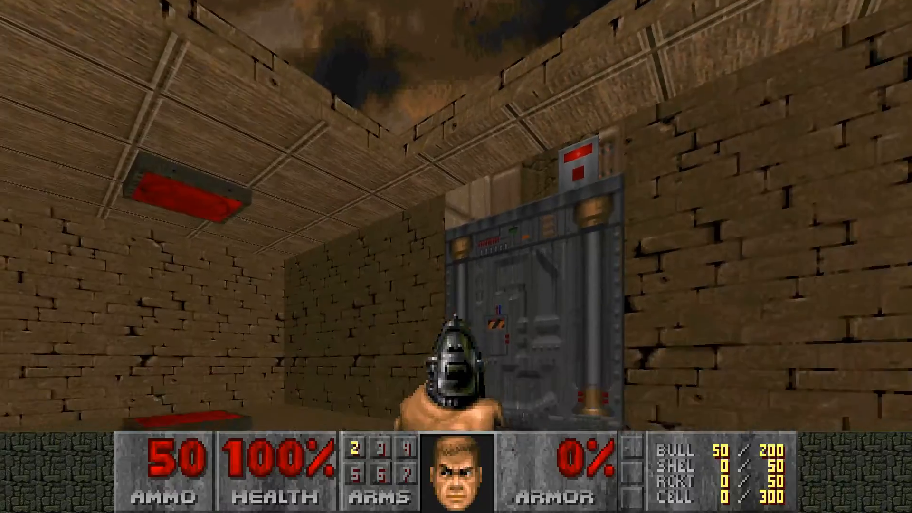
key("a")
key("a")
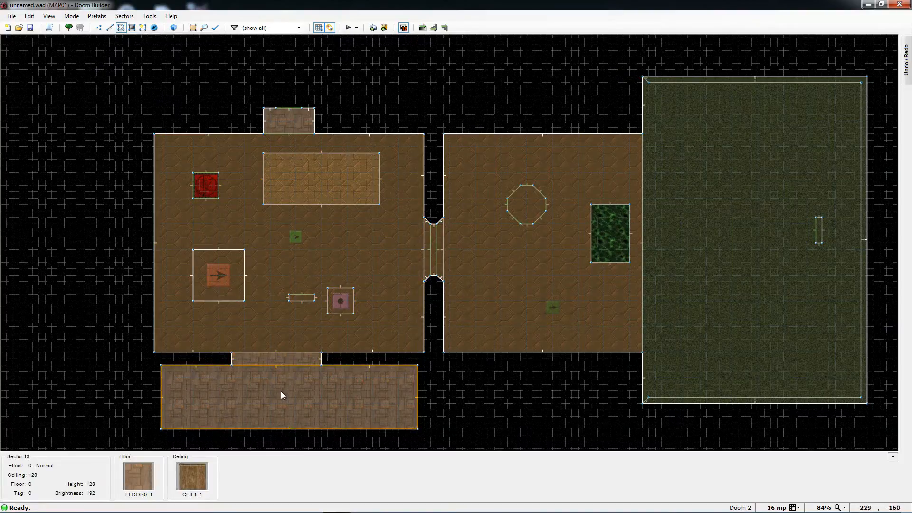
- Set the brightness of the large southern room sector to 15
right_click(271, 399)
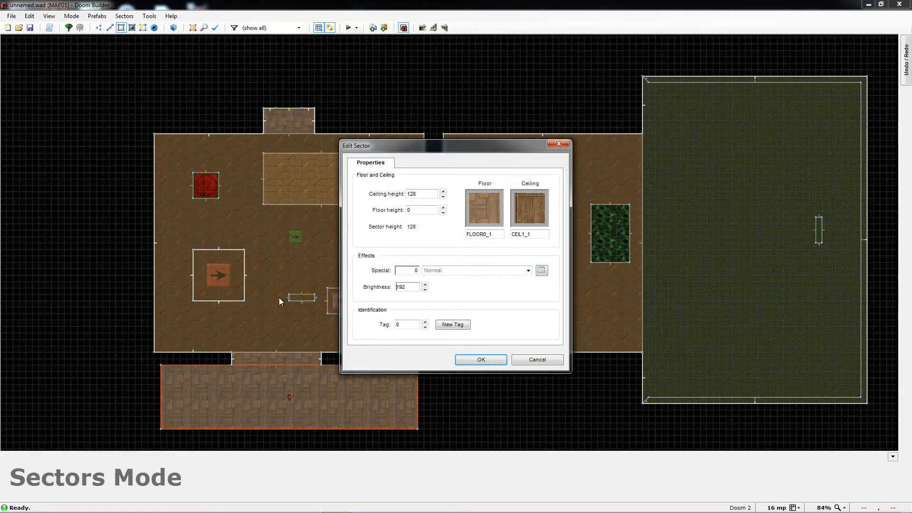
left_click_drag(408, 288, 379, 288)
type("15")
left_click(481, 360)
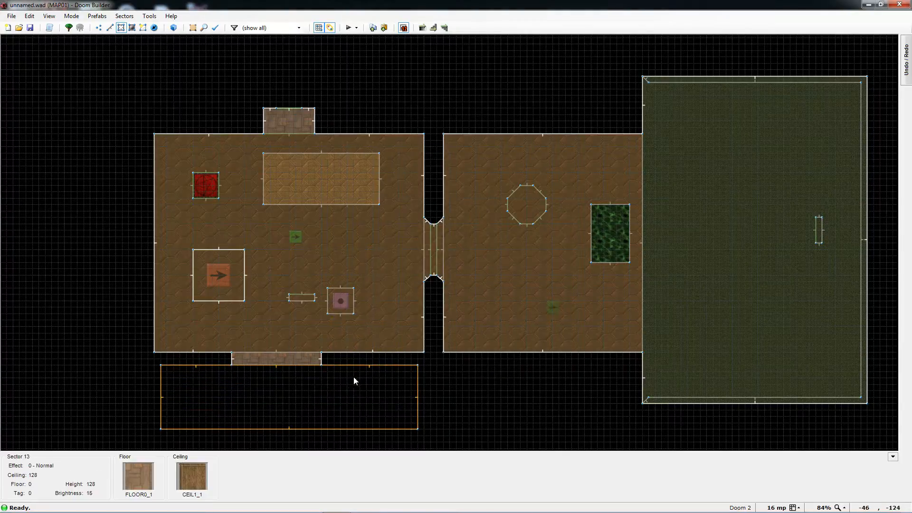
- Assign the special effect 1, Light Blinks (randomly), to the large southern room sector
right_click(304, 394)
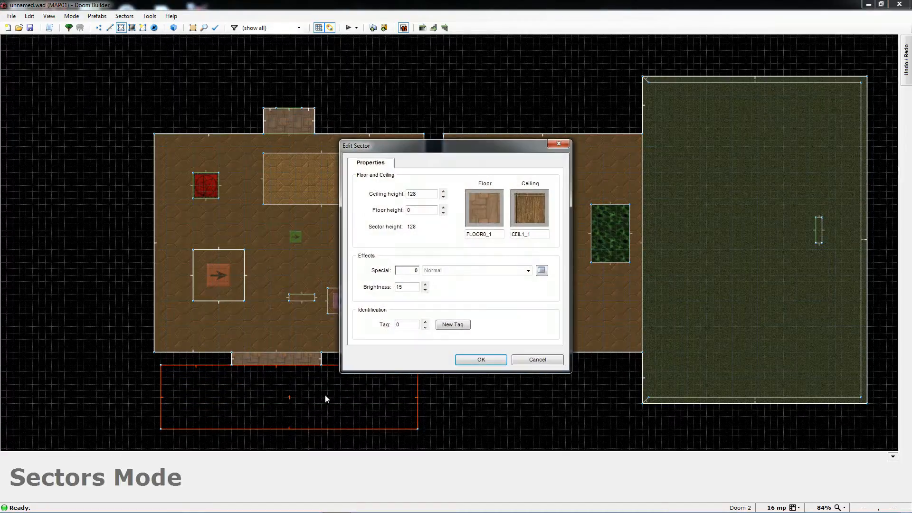
left_click(541, 271)
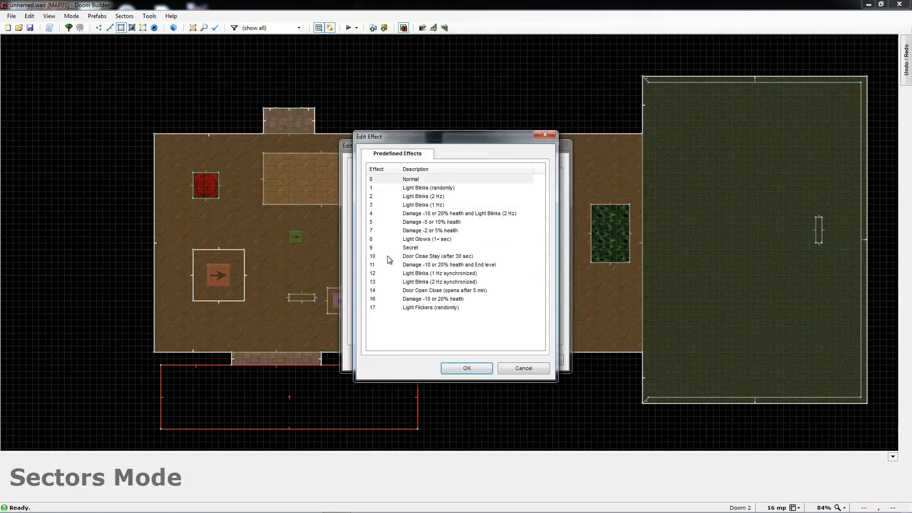
left_click(424, 240)
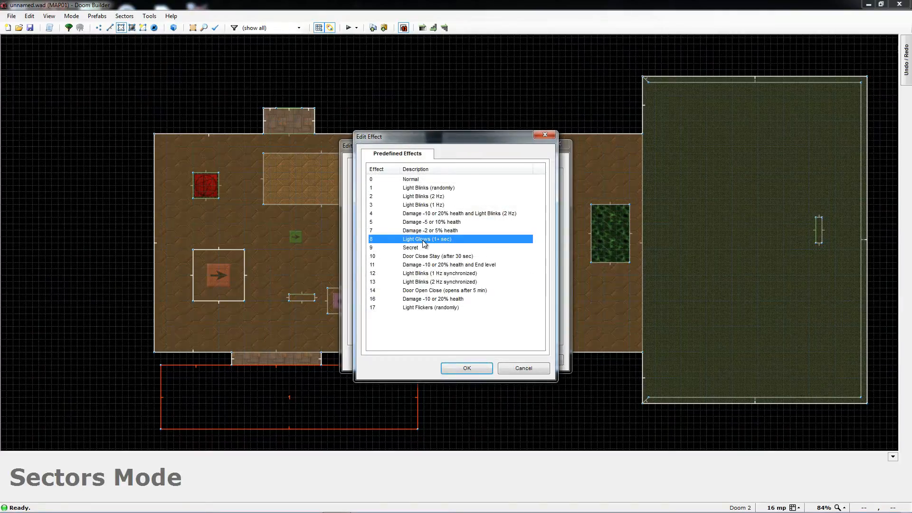
left_click(421, 189)
left_click(454, 370)
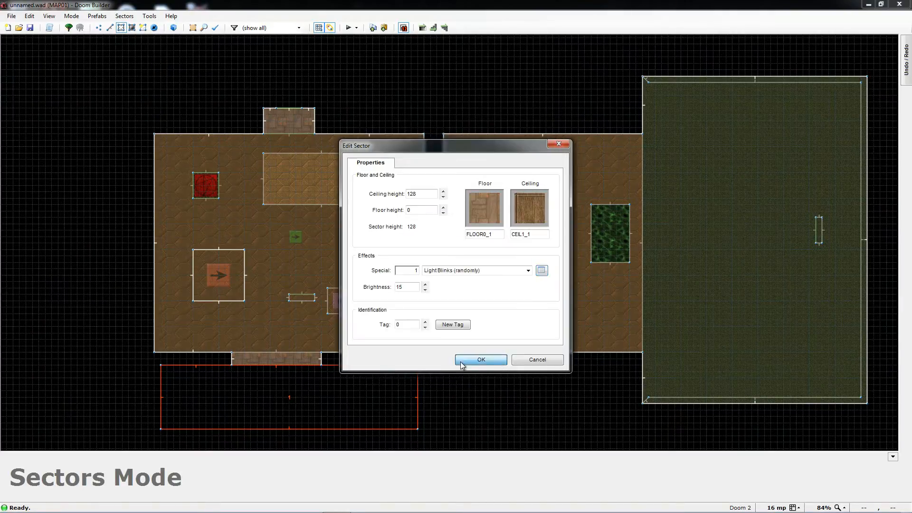
left_click(464, 362)
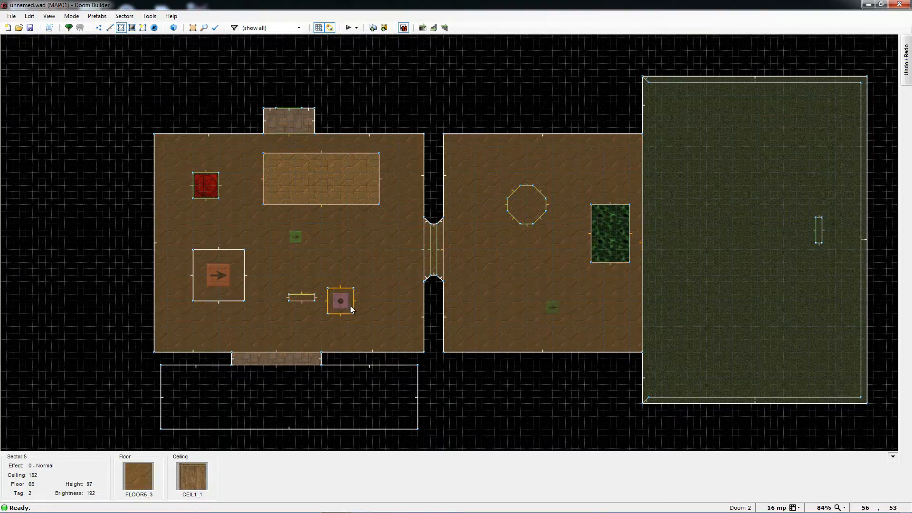
- In Linedefs Mode, draw a closed rectangle 96 deep outward from the first room's north wall, east of the existing alcove
key("l")
scroll(346, 309, "up", 5)
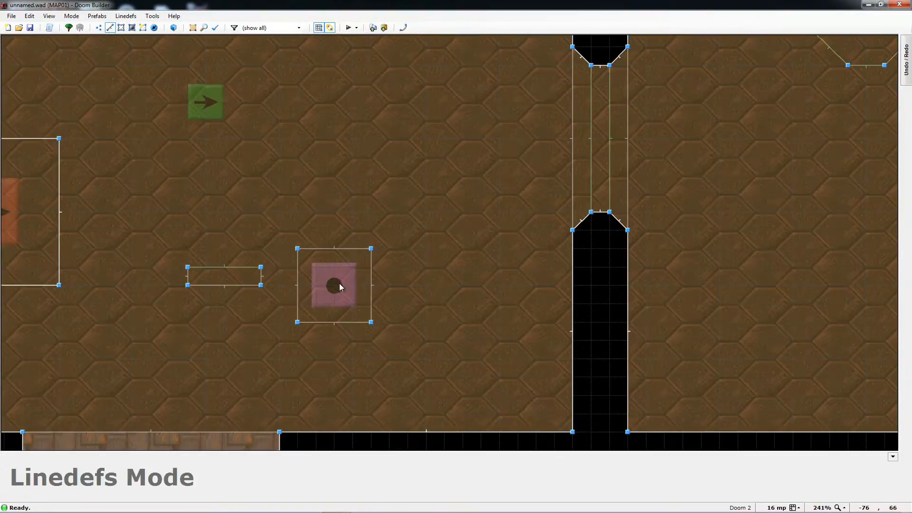
scroll(383, 321, "down", 2)
scroll(361, 311, "down", 3)
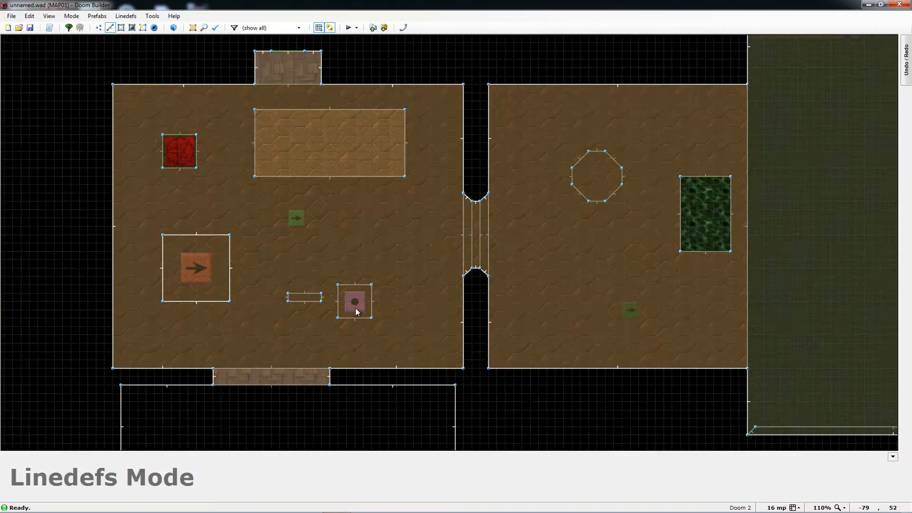
scroll(354, 317, "up", 1)
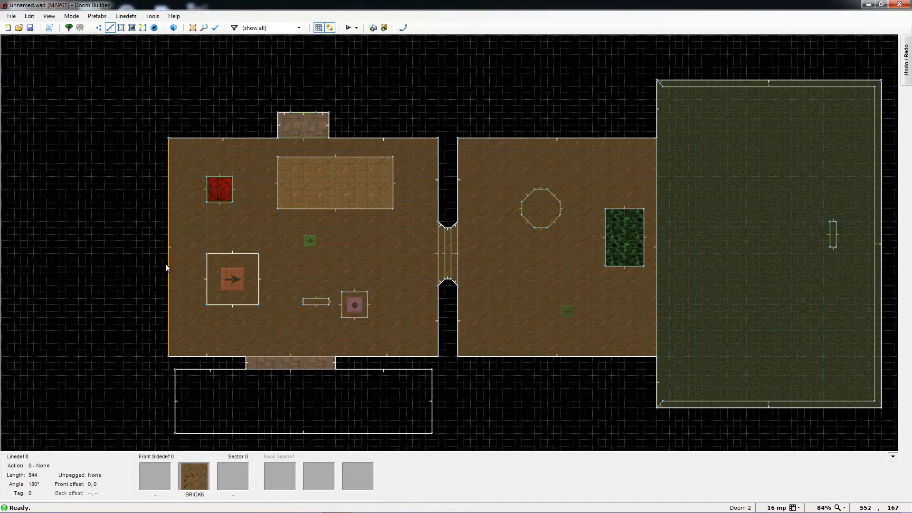
key("d")
left_click(375, 100)
left_click(374, 138)
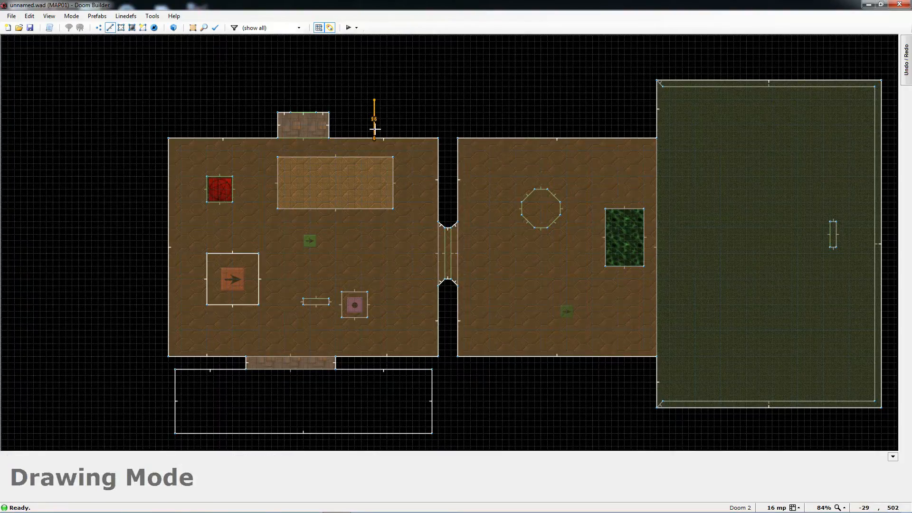
left_click(419, 139)
left_click(419, 100)
left_click(374, 100)
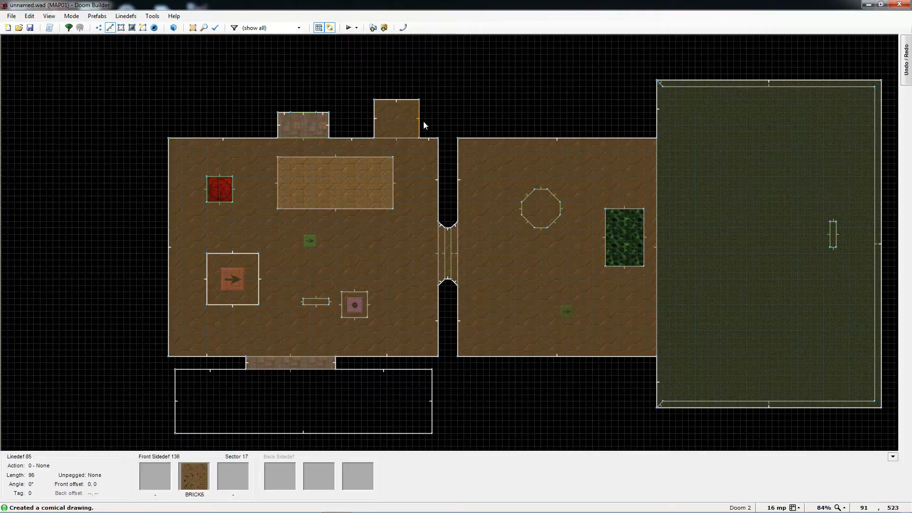
- Give the linedef between the first room and the new northern alcove the middle texture BRICK5 on its front side
right_click(399, 139)
left_click(392, 167)
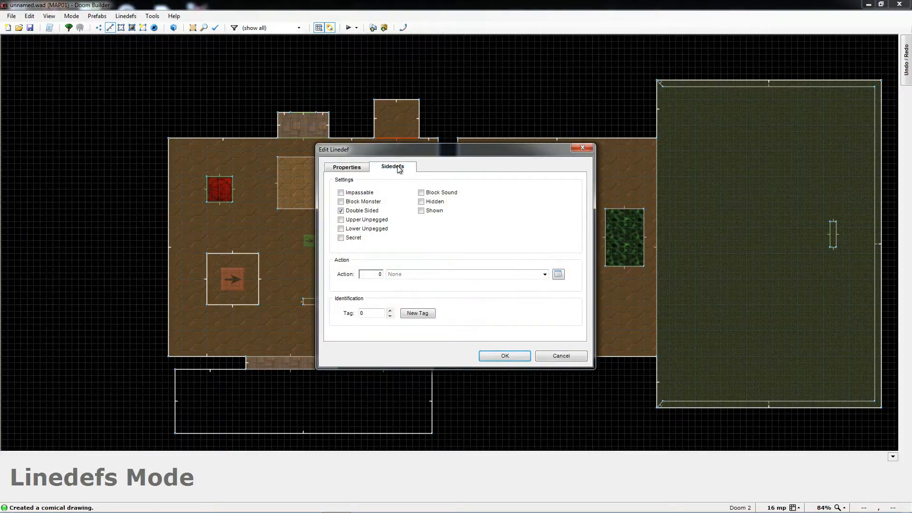
left_click(500, 201)
left_click(489, 161)
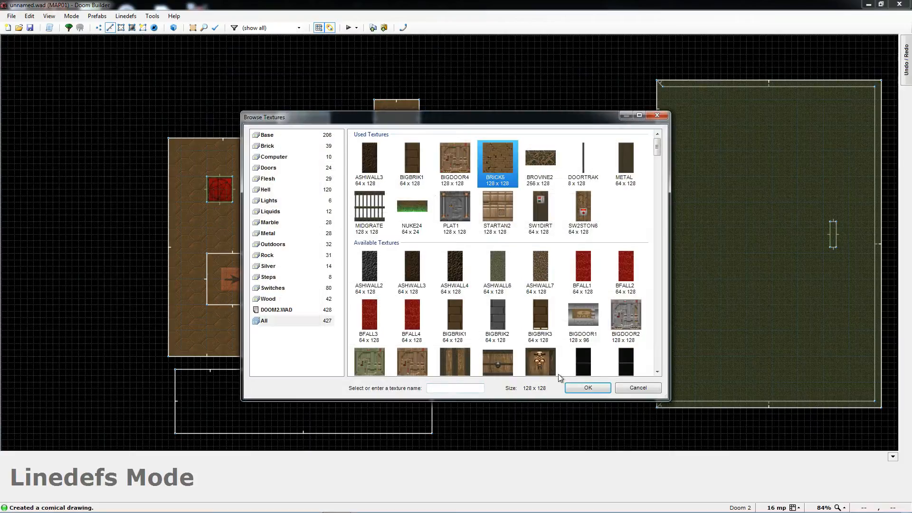
left_click(576, 387)
left_click(505, 358)
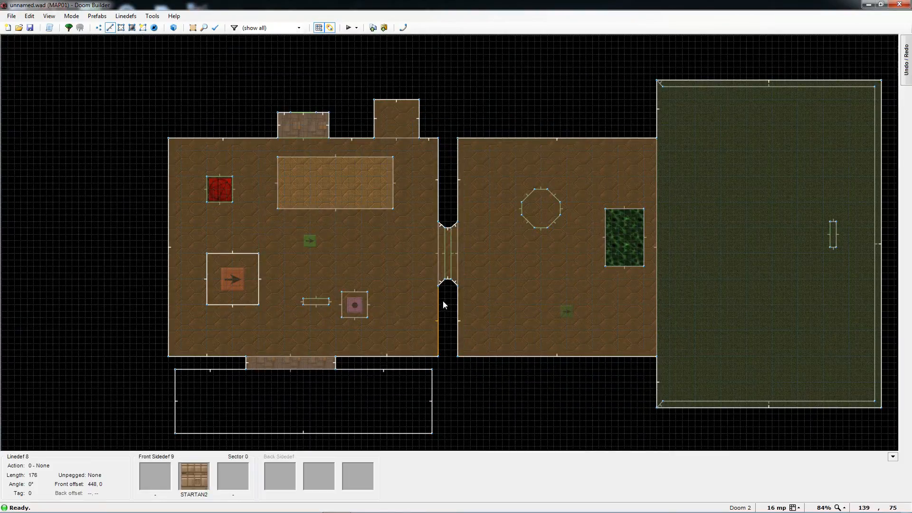
- In Visual Mode, raise the new alcove's floor height to 24
key("w")
key("w")
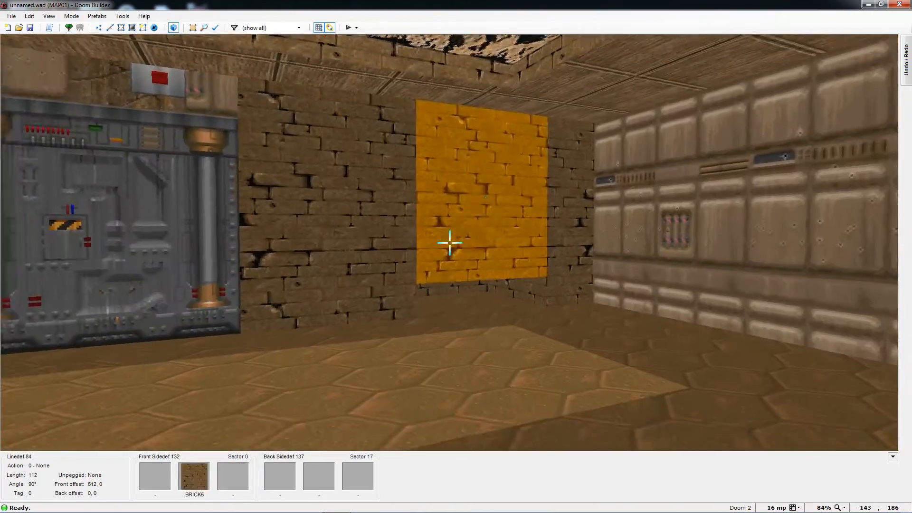
scroll(449, 243, "up", 3)
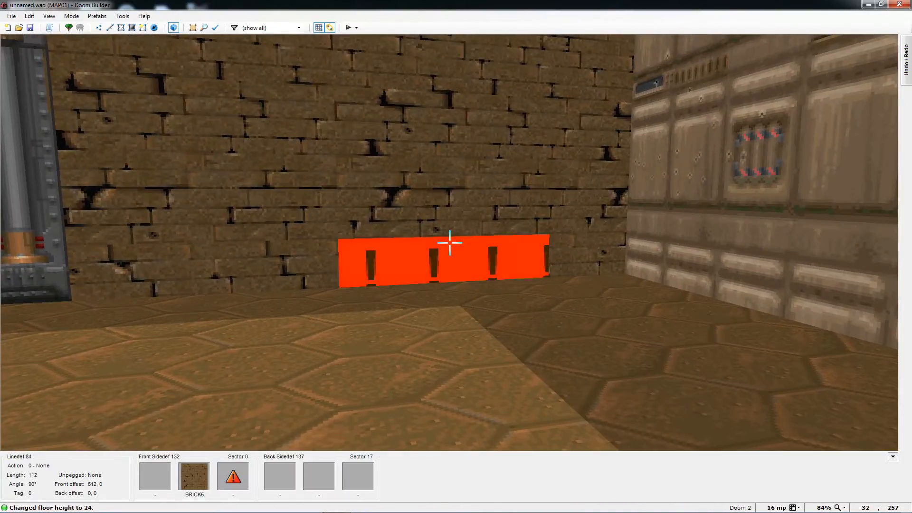
- Assign BRICK5 as the front lower texture of the linedef across the new alcove's opening
right_click(449, 242)
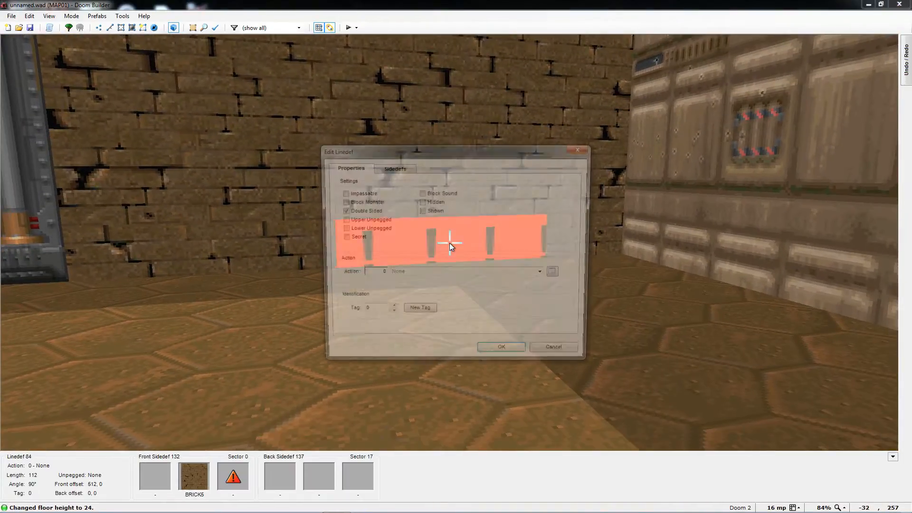
left_click(398, 170)
left_click(506, 208)
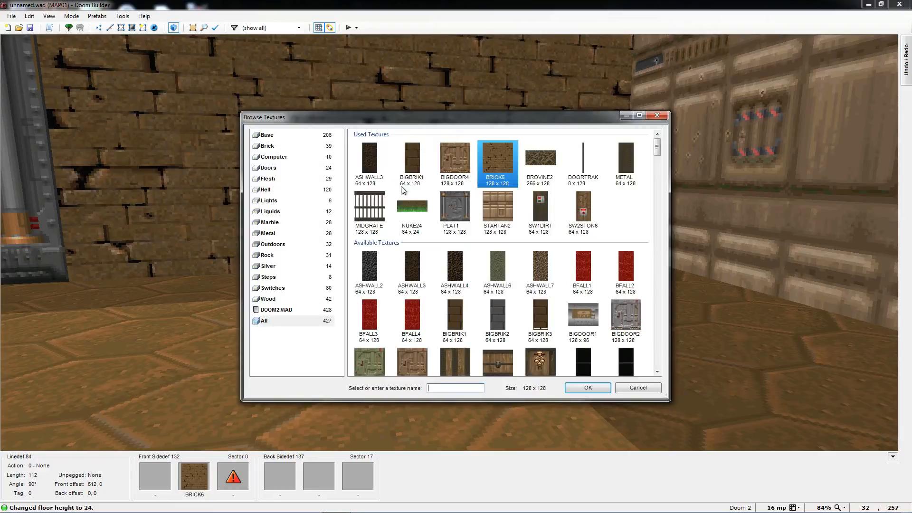
left_click(589, 388)
left_click(552, 212)
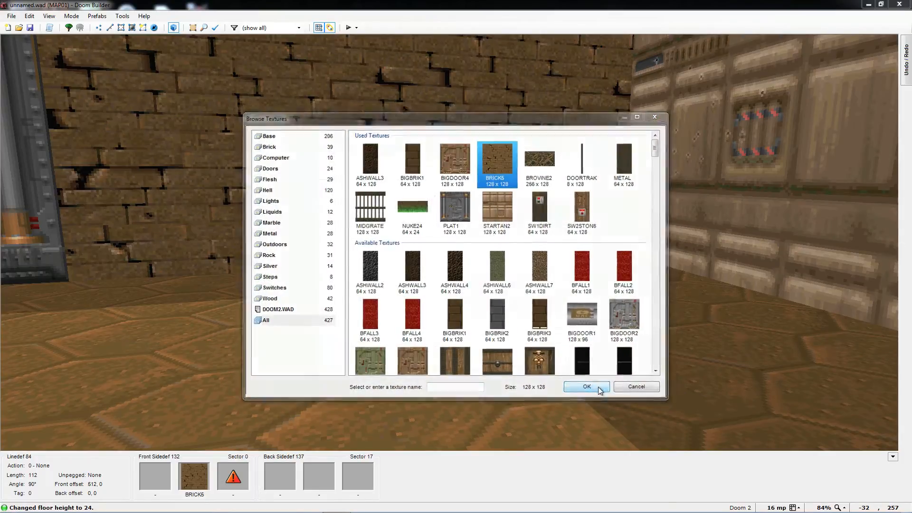
left_click(587, 388)
left_click(509, 363)
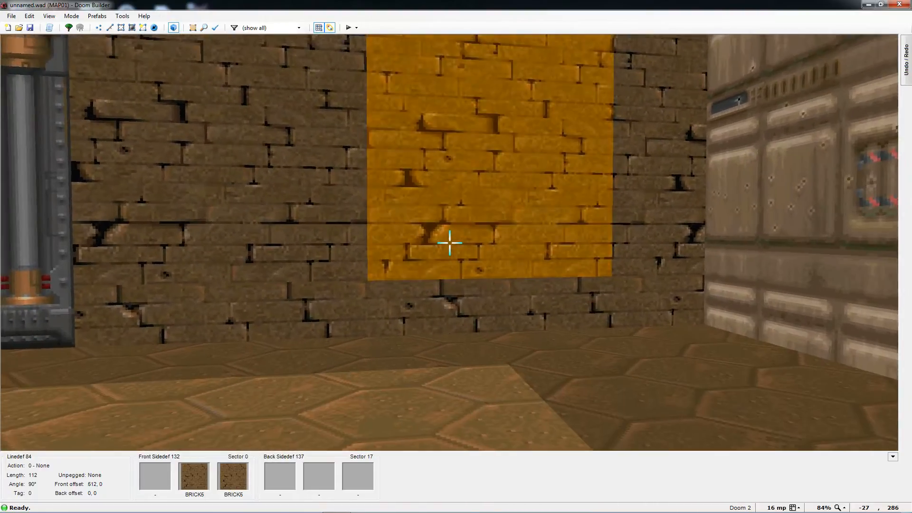
- In Things Mode, insert a Former Sergeant in the new northern alcove, facing south at angle 270
key("q")
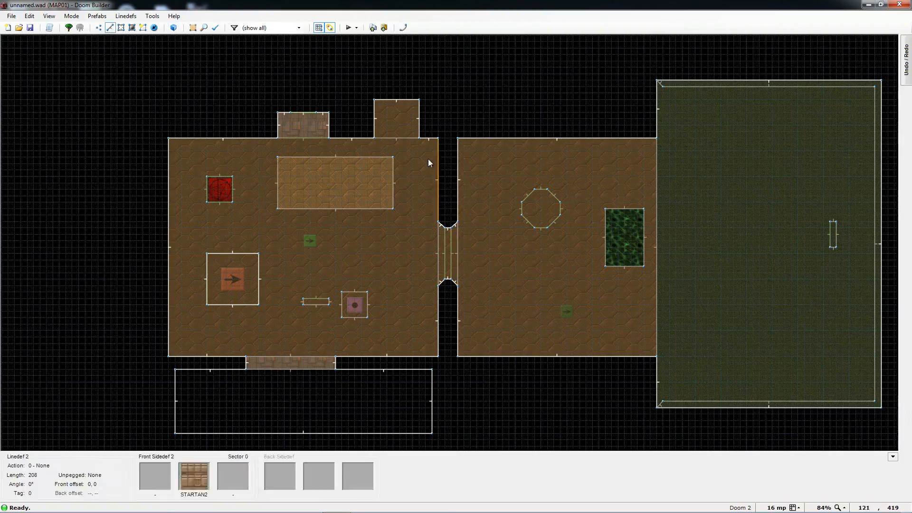
key("t")
right_click(395, 119)
left_click(585, 328)
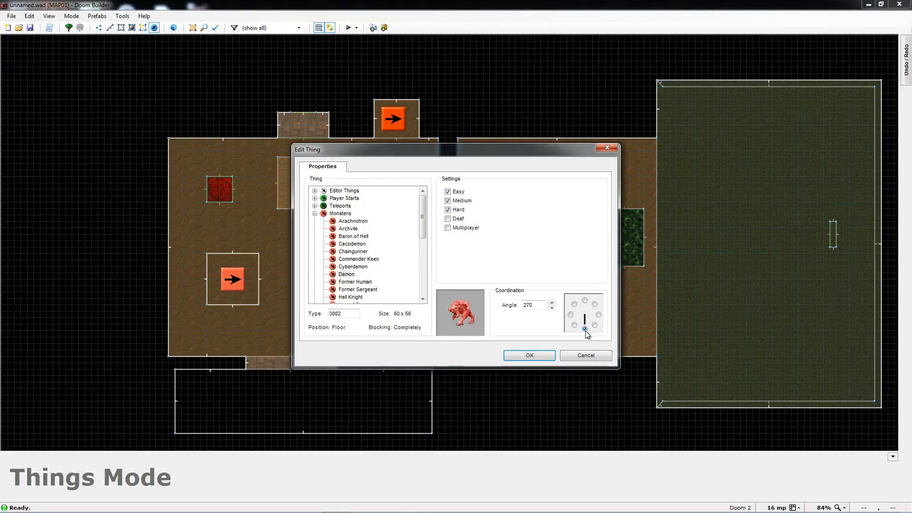
left_click(362, 288)
left_click(529, 356)
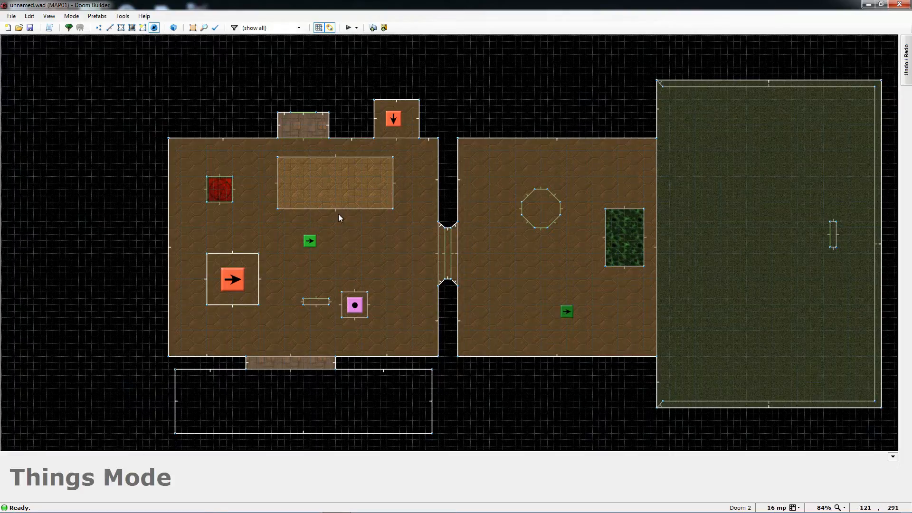
key("q")
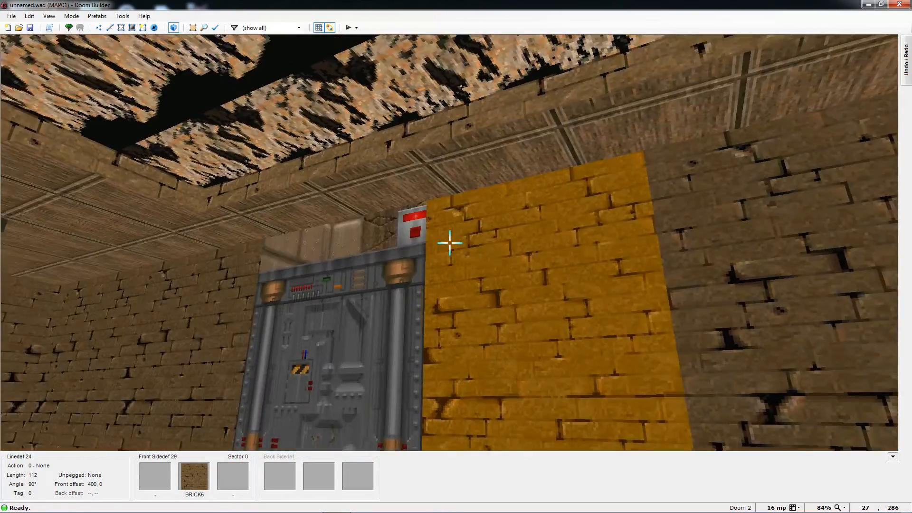
key("q")
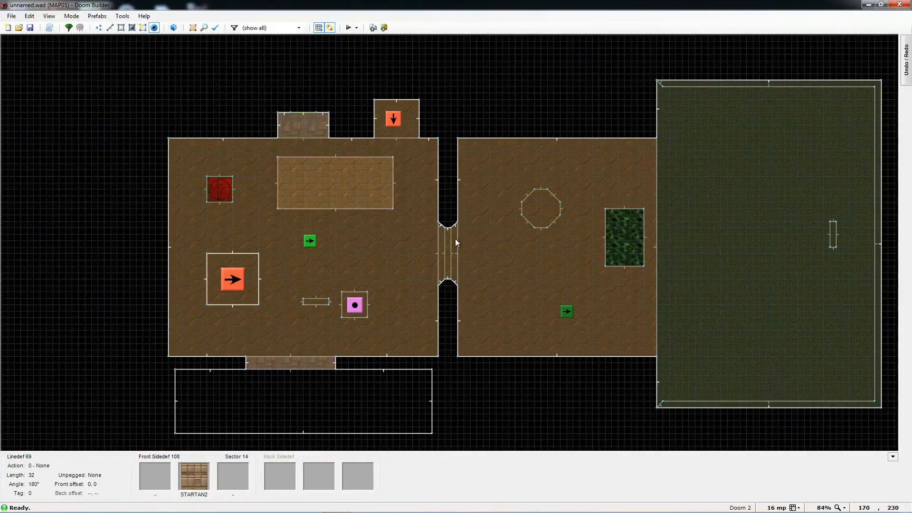